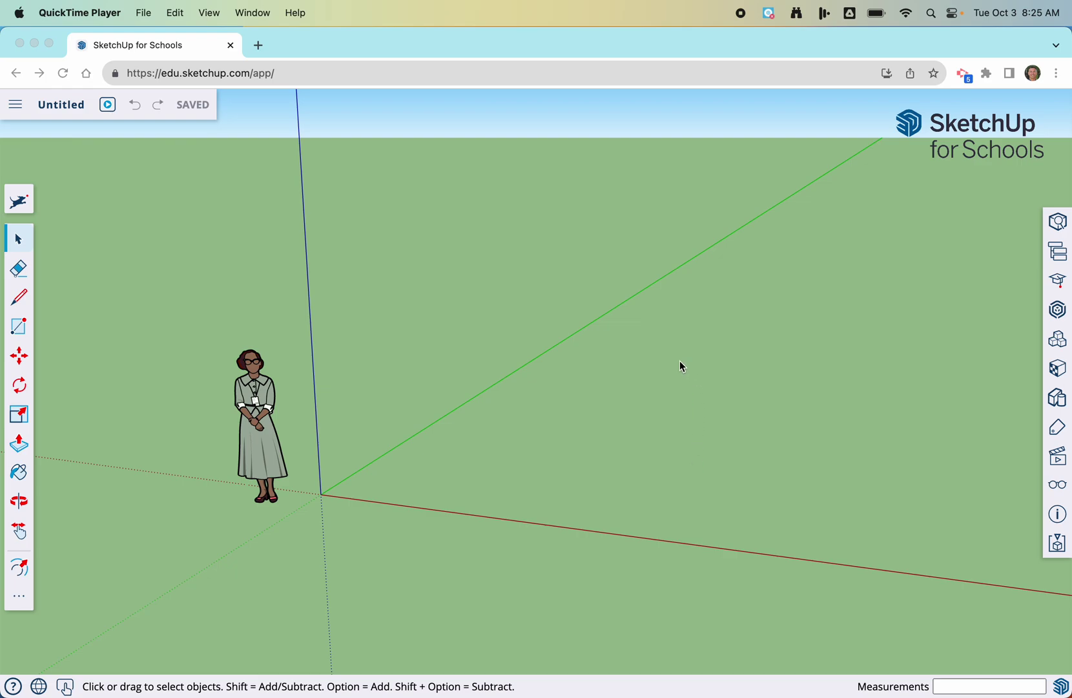
Save the untitled model as "Simple House" in the SketchUp Models folder of My Drive.
{"action": "left_click", "coordinate": [298, 48]}
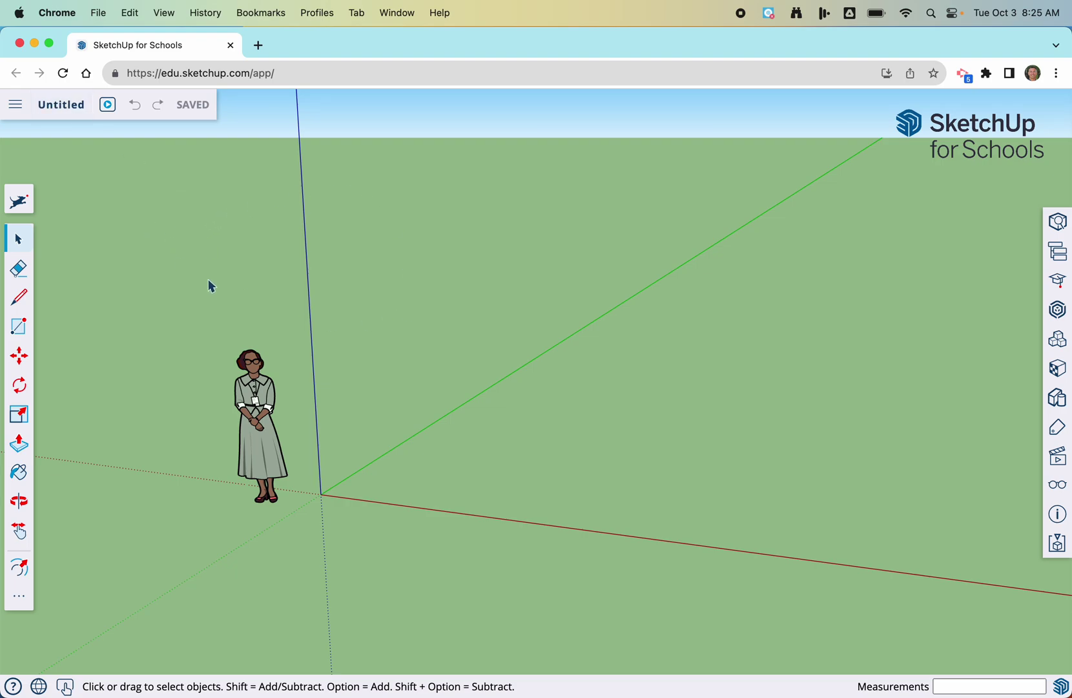
{"action": "left_click", "coordinate": [63, 108]}
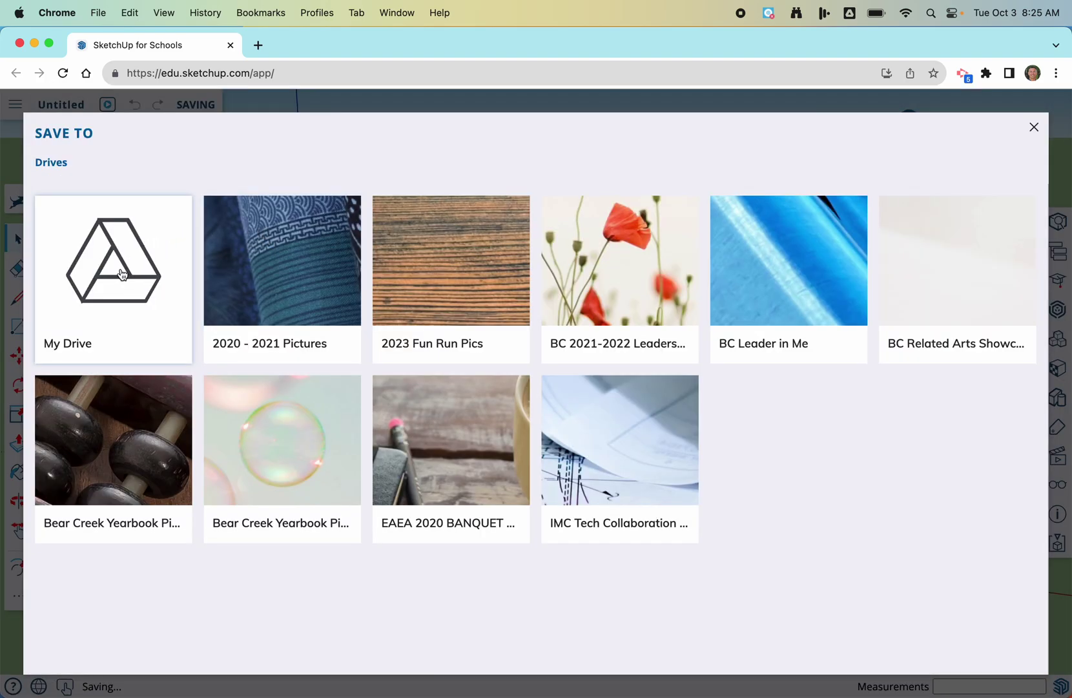
{"action": "left_click", "coordinate": [121, 275]}
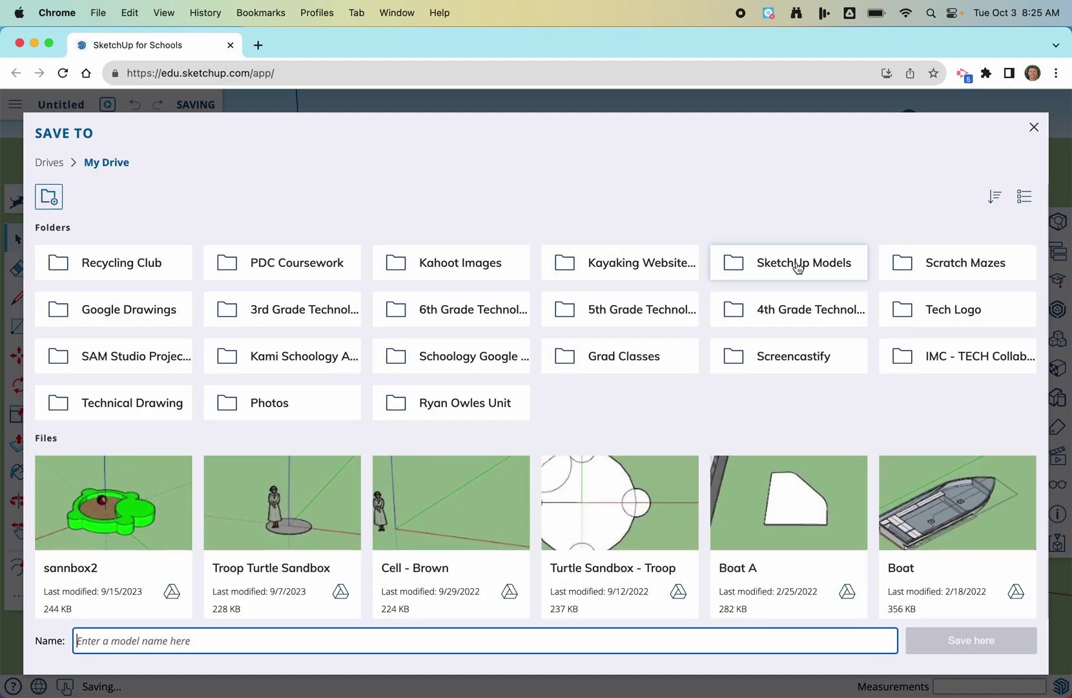
{"action": "left_click", "coordinate": [769, 266]}
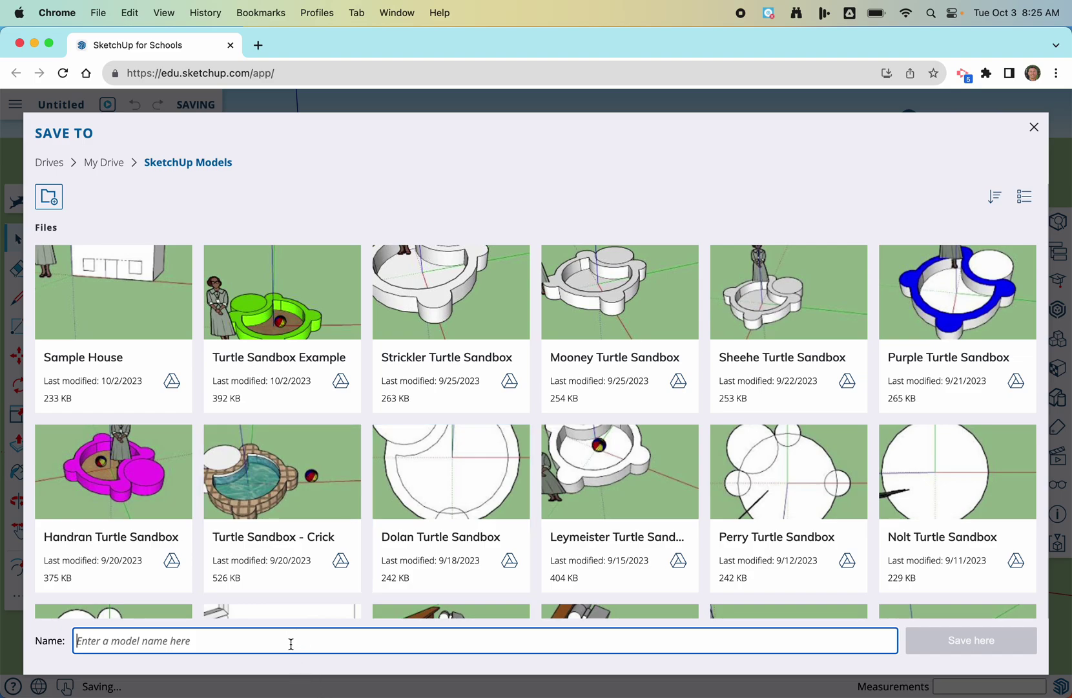
{"action": "type", "text": "Sim"}
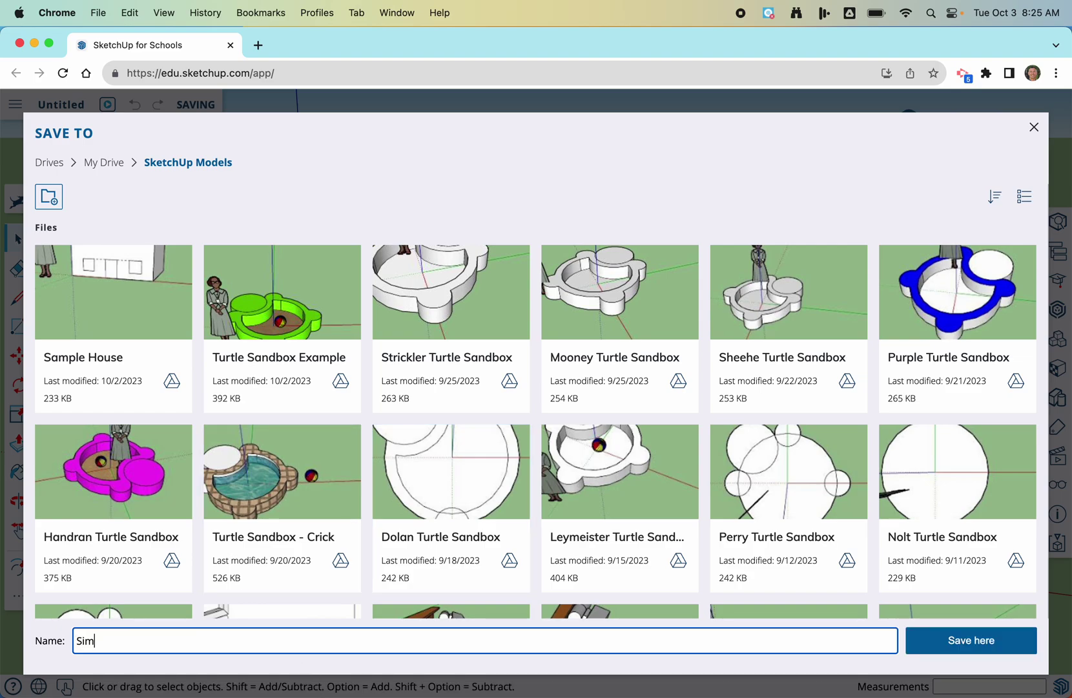
{"action": "type", "text": "ple House"}
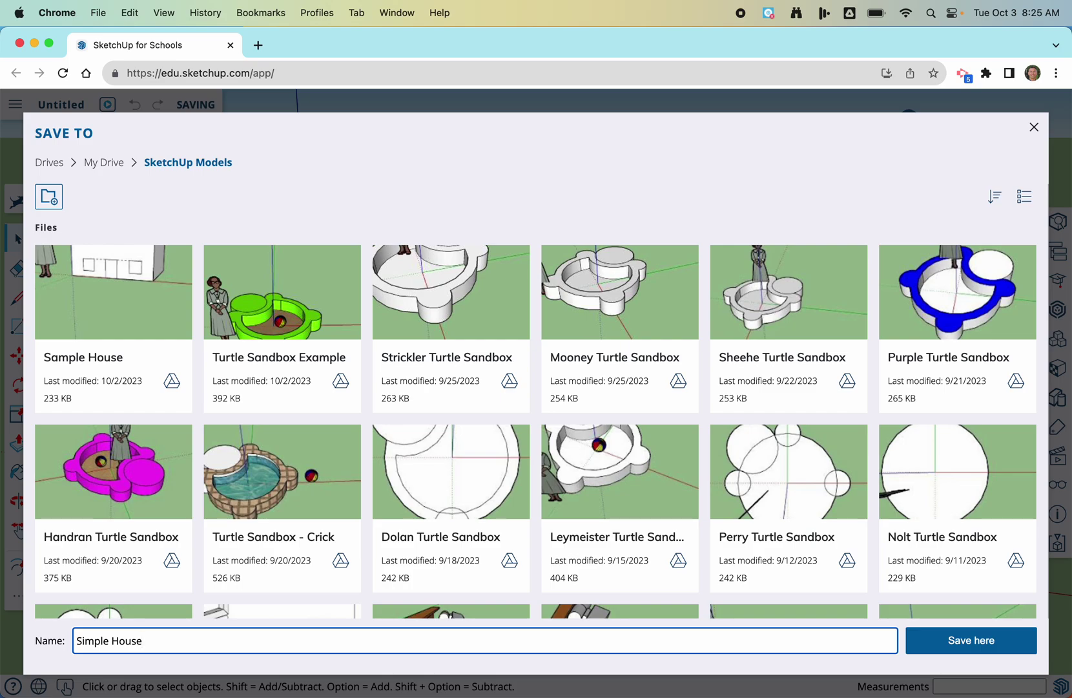
{"action": "left_click", "coordinate": [949, 647]}
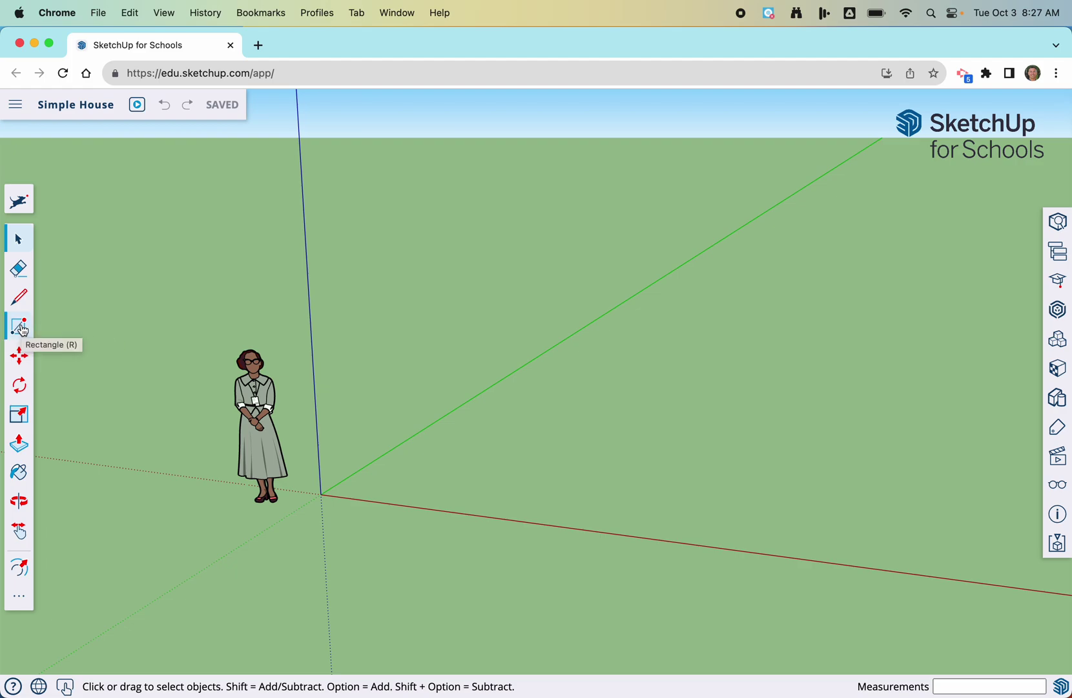
Try a freehand rectangle on the ground from the origin, about 4' 3" by 5', and undo it.
{"action": "key", "text": "r"}
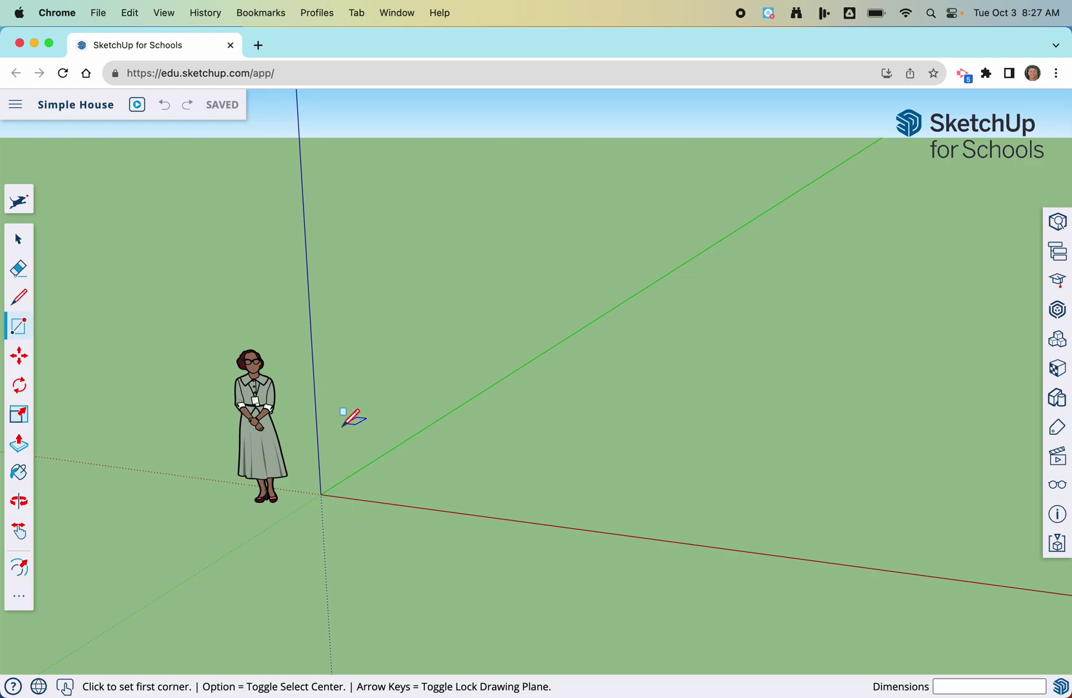
{"action": "left_click", "coordinate": [321, 494]}
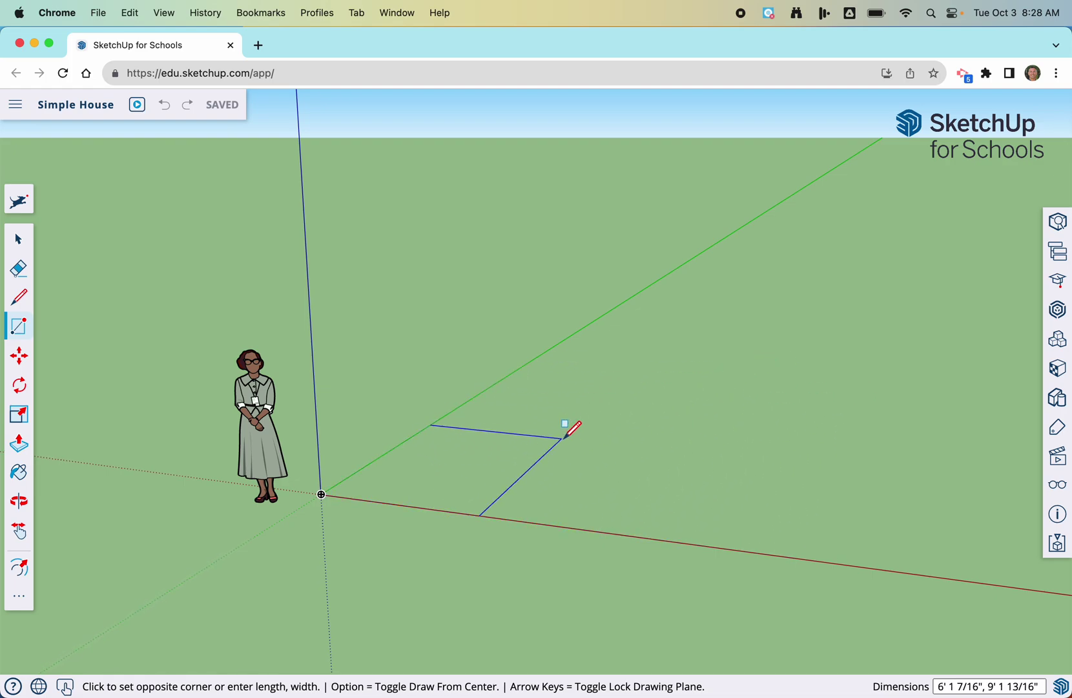
{"action": "key", "text": "Escape"}
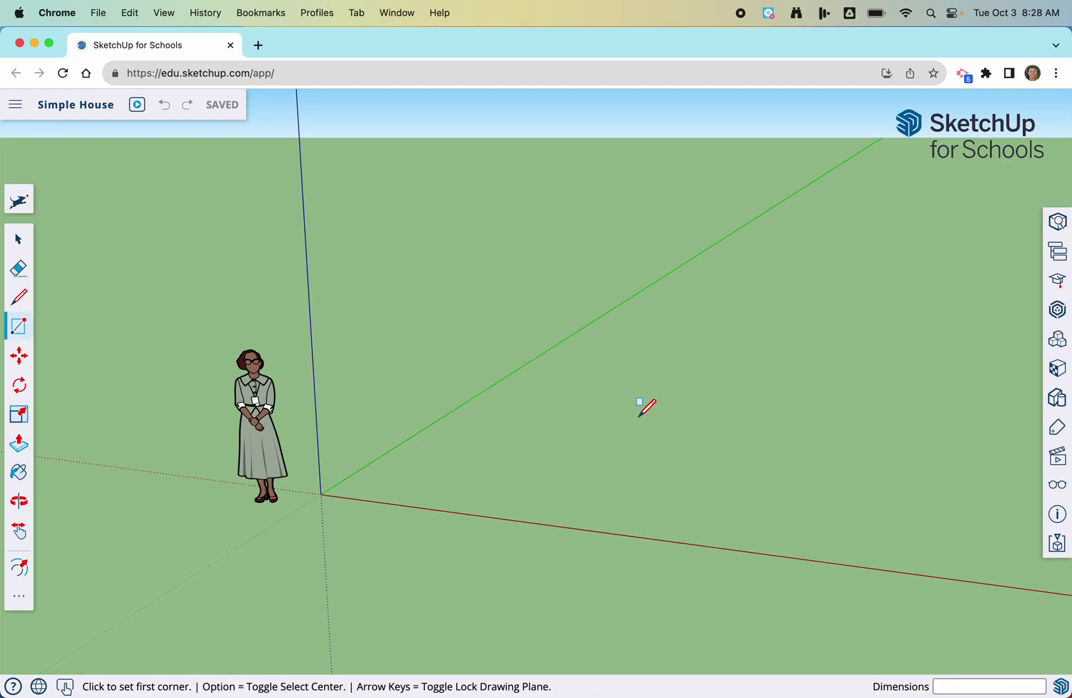
{"action": "left_click", "coordinate": [321, 494]}
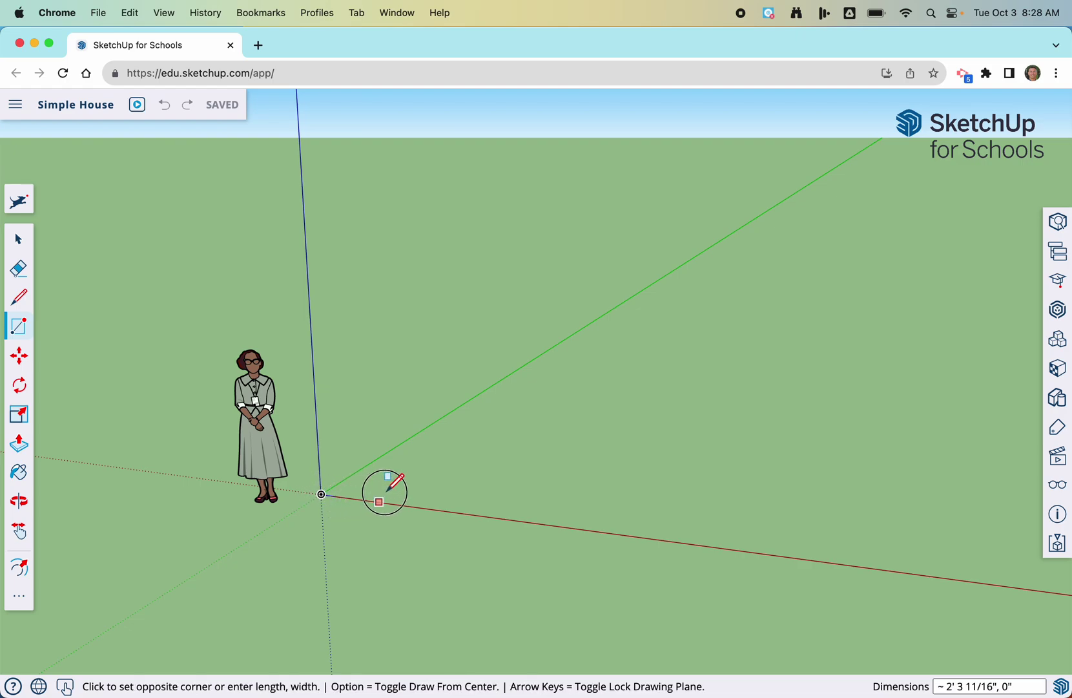
{"action": "left_click", "coordinate": [485, 463]}
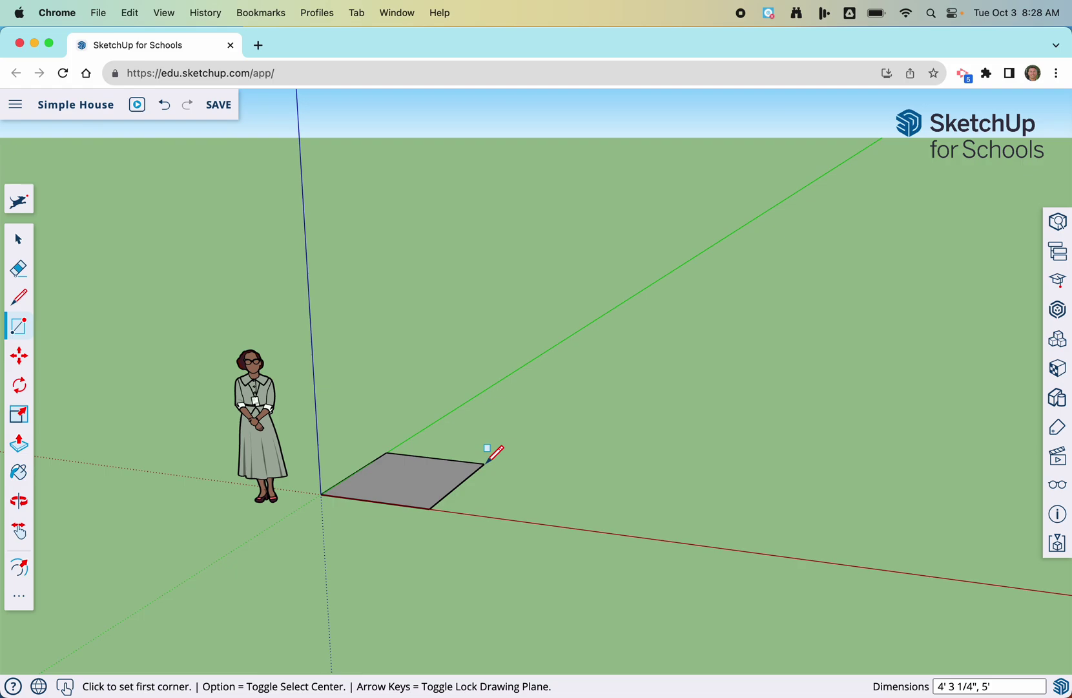
{"action": "key", "text": "super+z"}
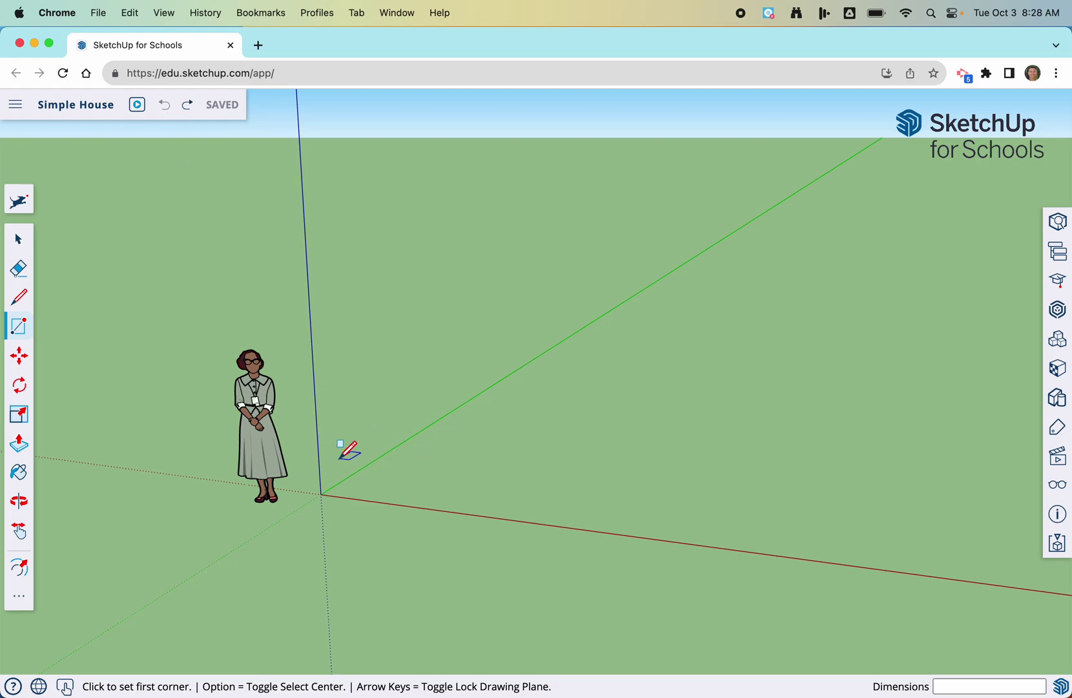
Draw a 70 by 50 inch rectangle on the ground starting at the origin, along the red and green axes.
{"action": "left_click", "coordinate": [321, 494]}
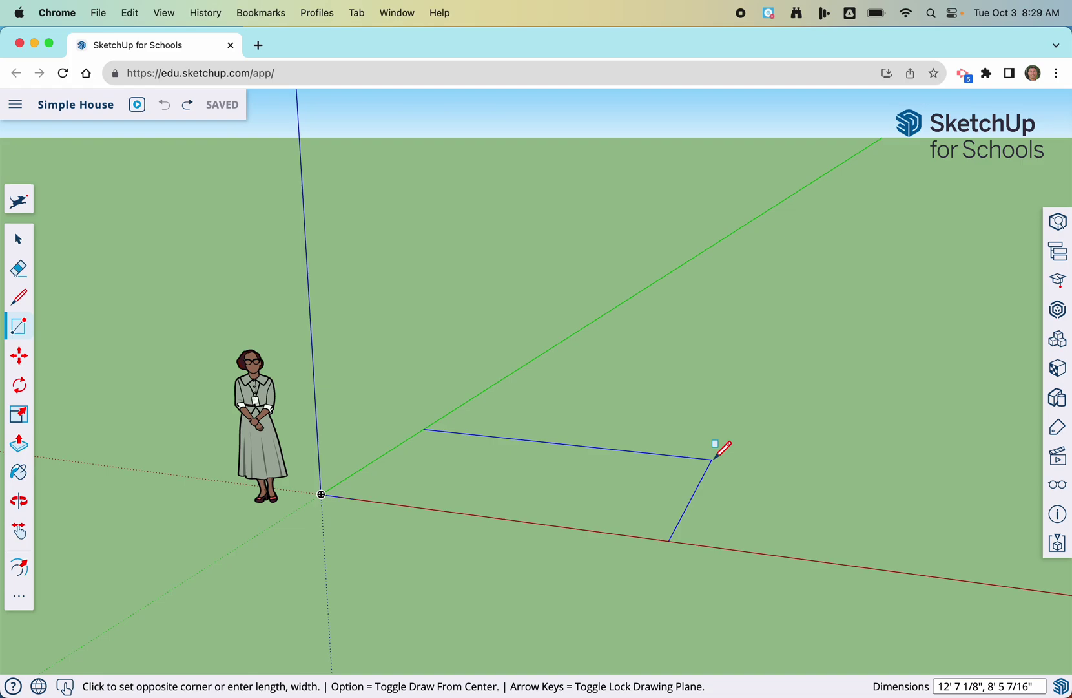
{"action": "type", "text": "70,50"}
{"action": "key", "text": "Return"}
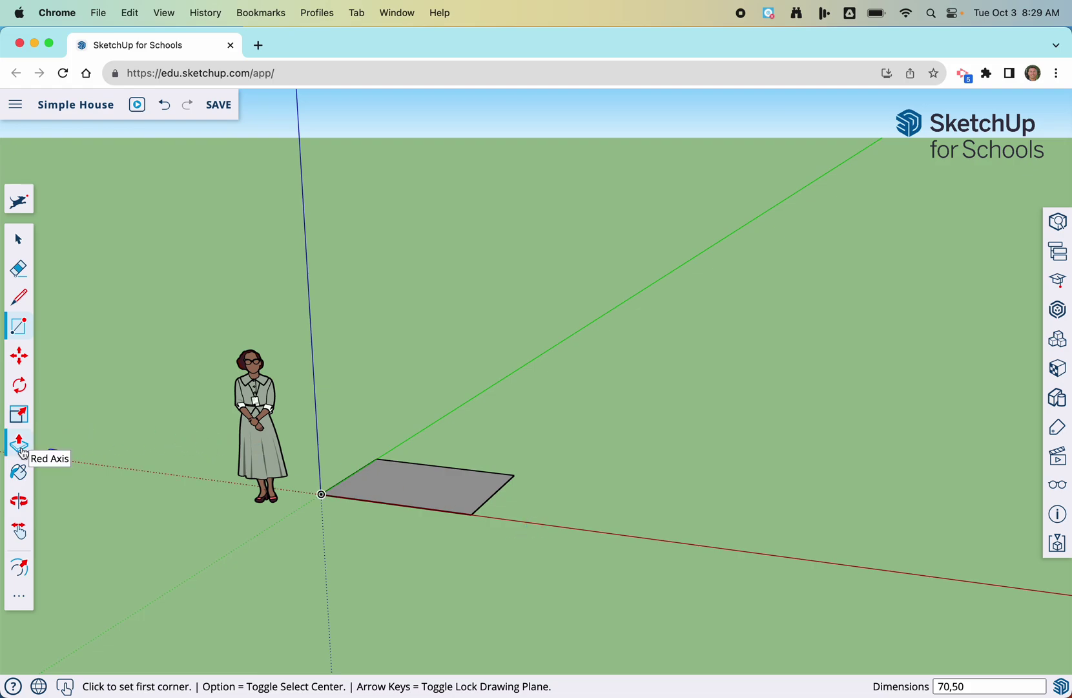
{"action": "left_click", "coordinate": [18, 239]}
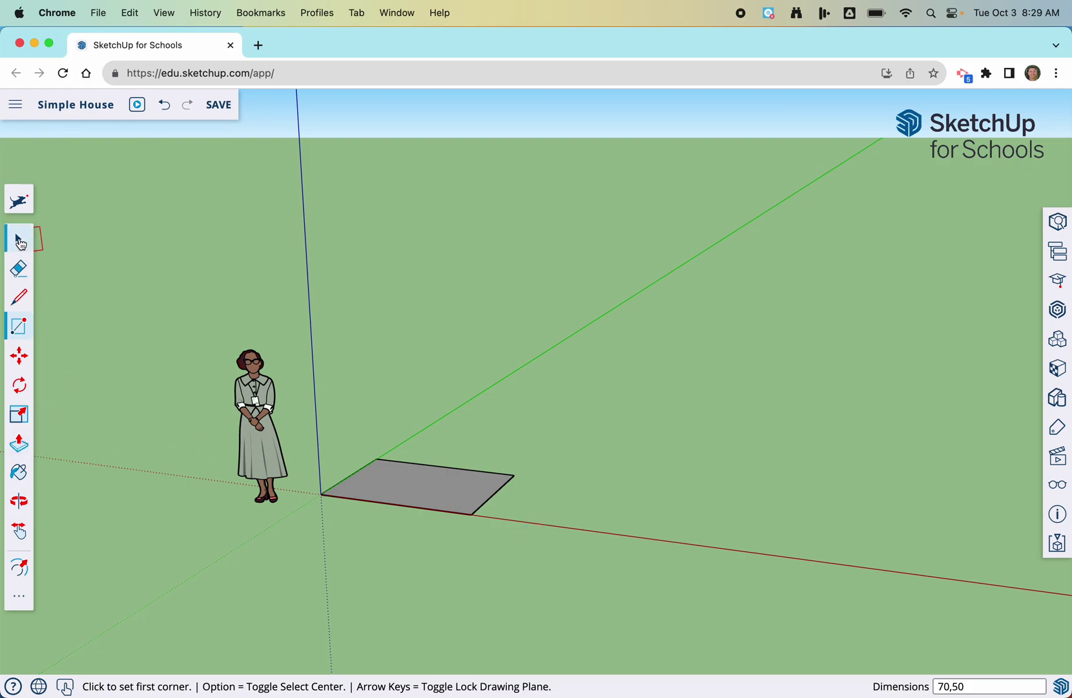
Push/Pull the ground rectangle up 30 inches into a solid box.
{"action": "left_click", "coordinate": [20, 447]}
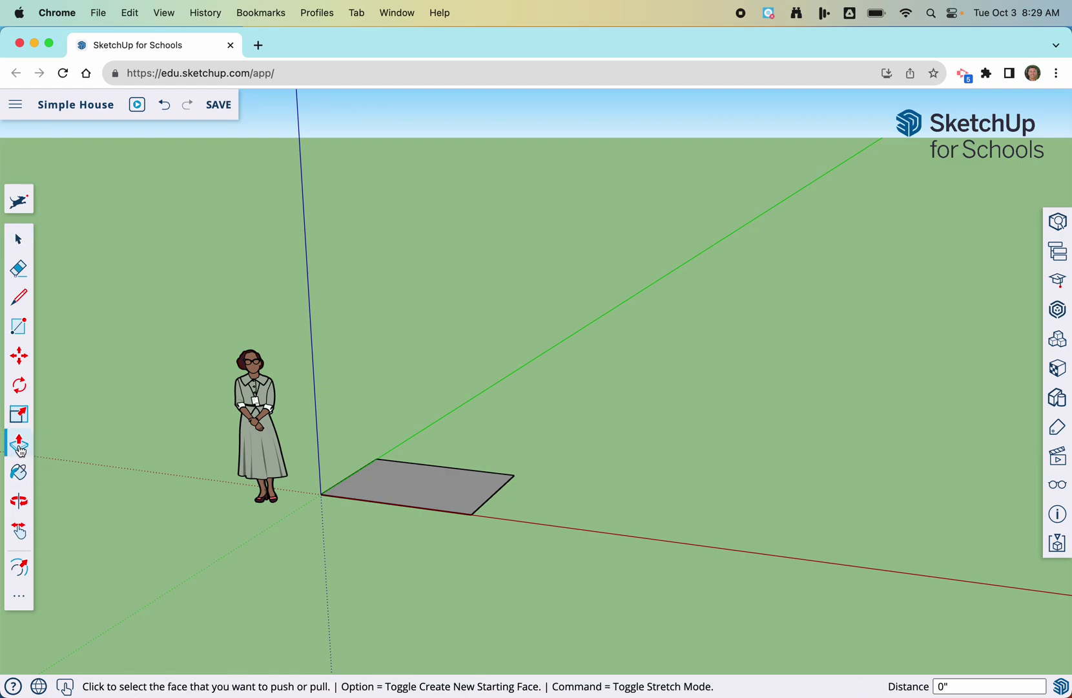
{"action": "left_click", "coordinate": [404, 496]}
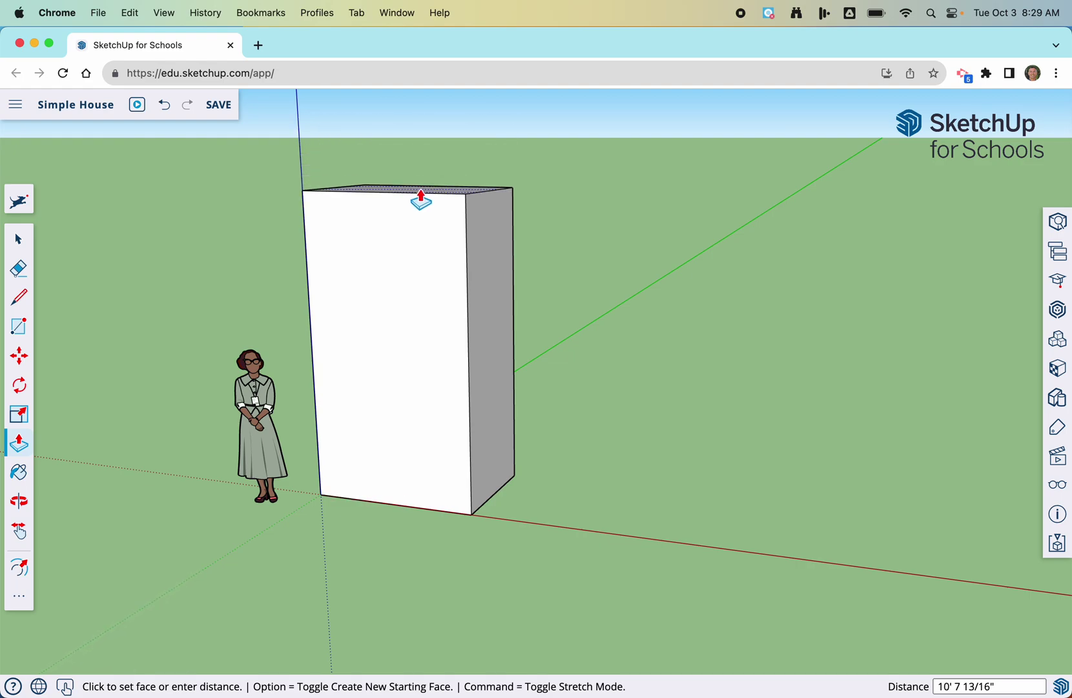
{"action": "type", "text": "30"}
{"action": "key", "text": "Return"}
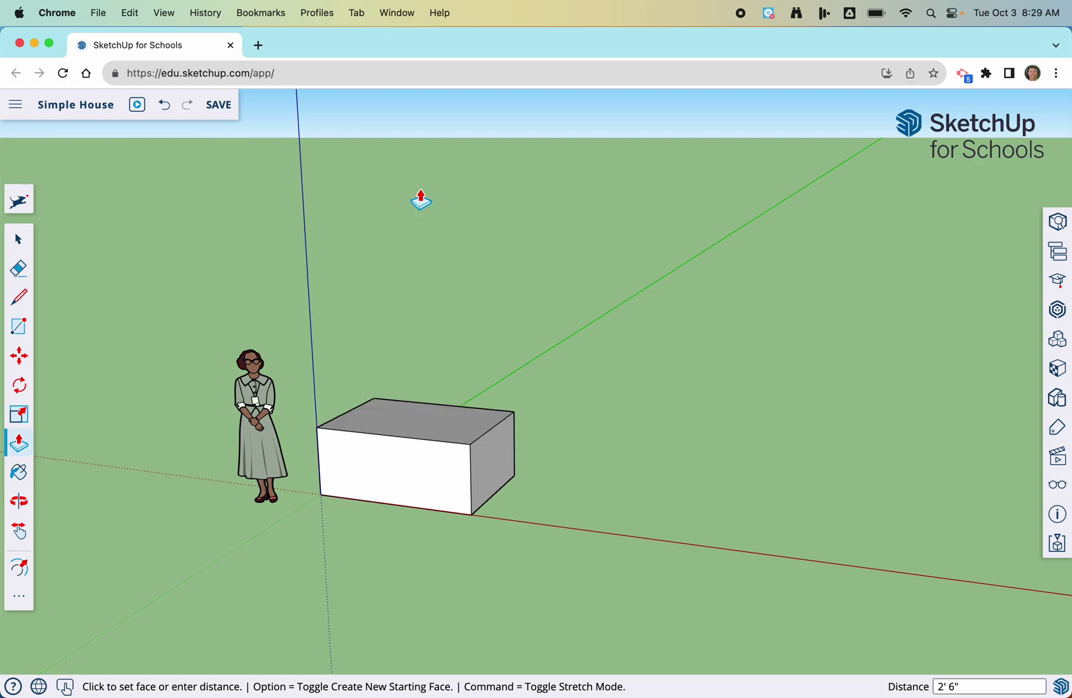
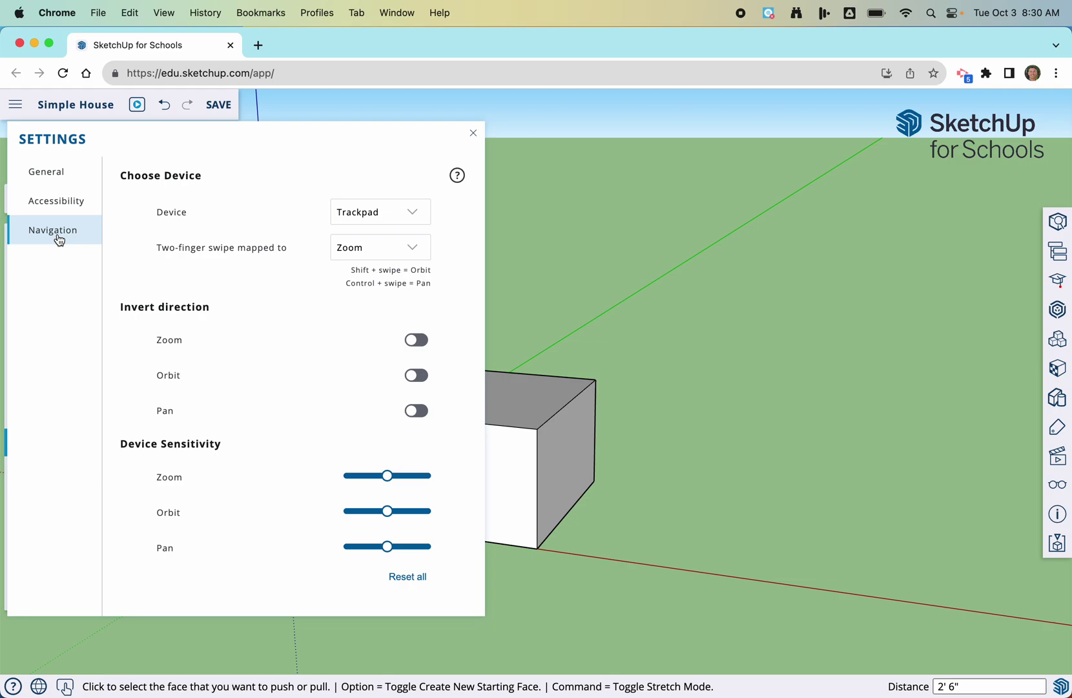
Examine the input device and two-finger swipe options in the navigation settings, and close the settings.
{"action": "left_click", "coordinate": [381, 213]}
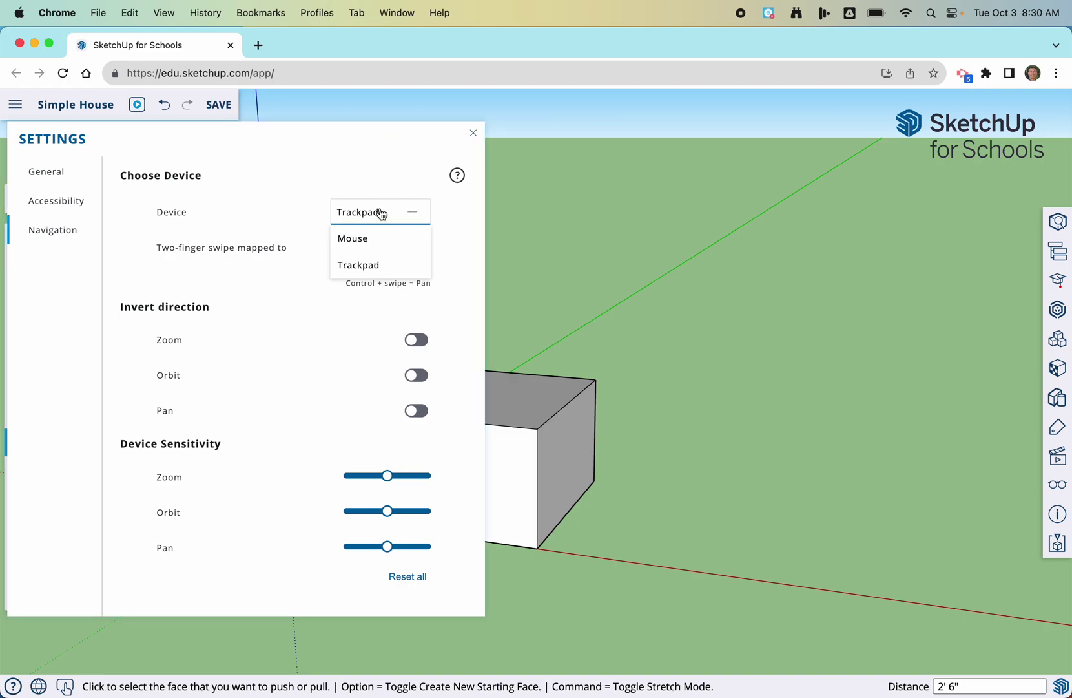
{"action": "left_click", "coordinate": [376, 188]}
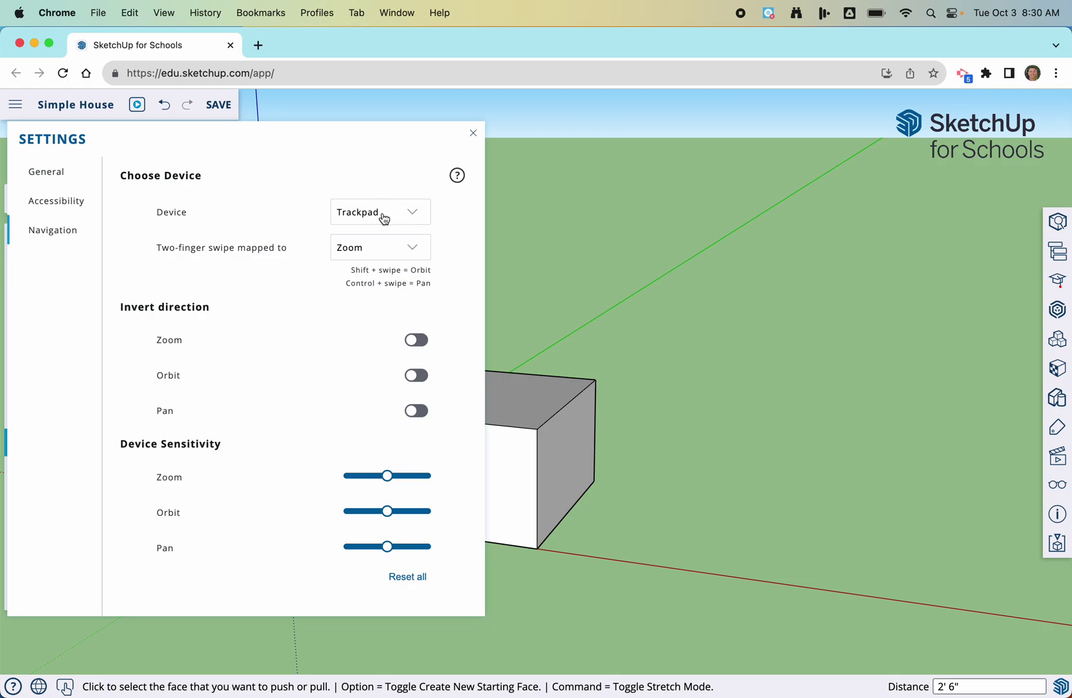
{"action": "left_click", "coordinate": [377, 221]}
{"action": "left_click", "coordinate": [376, 216]}
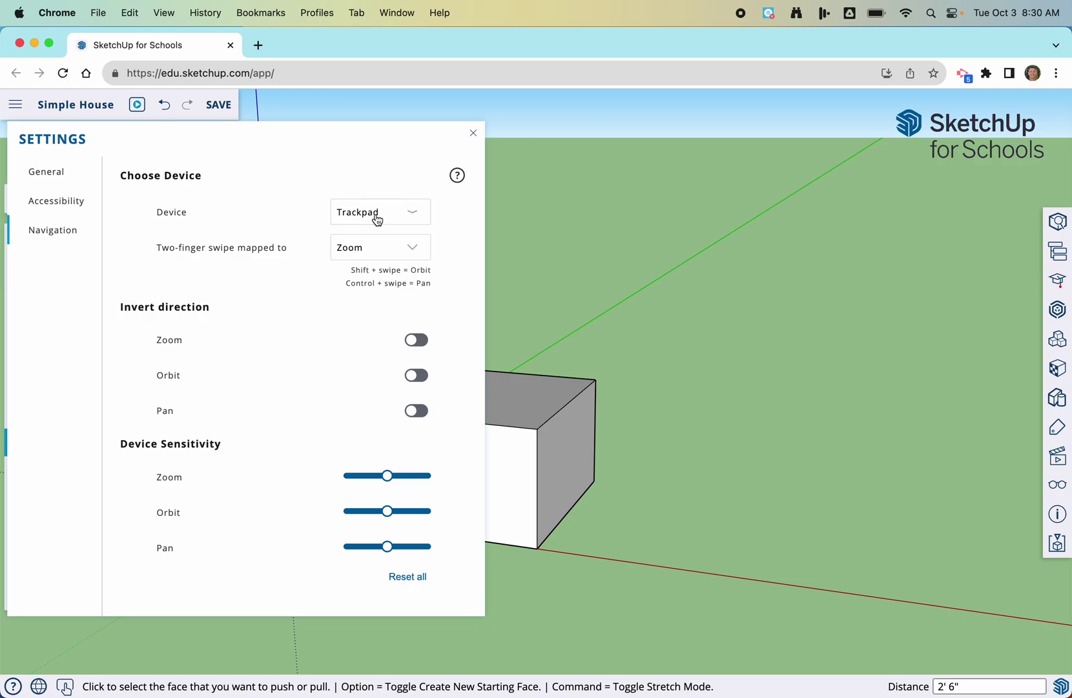
{"action": "left_click", "coordinate": [364, 255]}
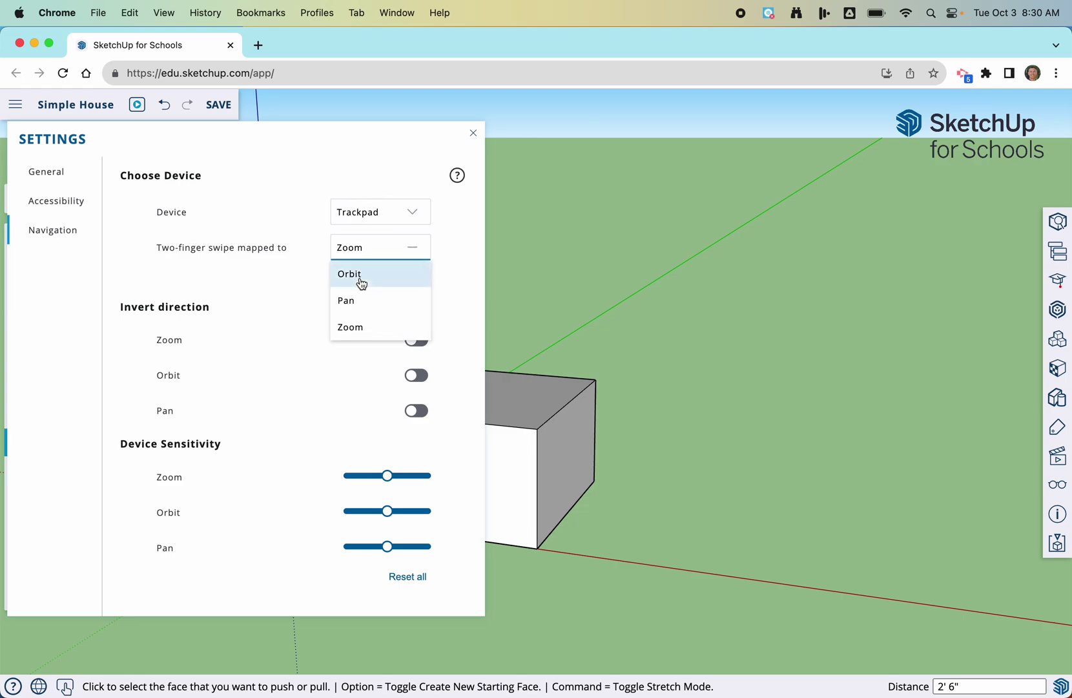
{"action": "left_click", "coordinate": [365, 249]}
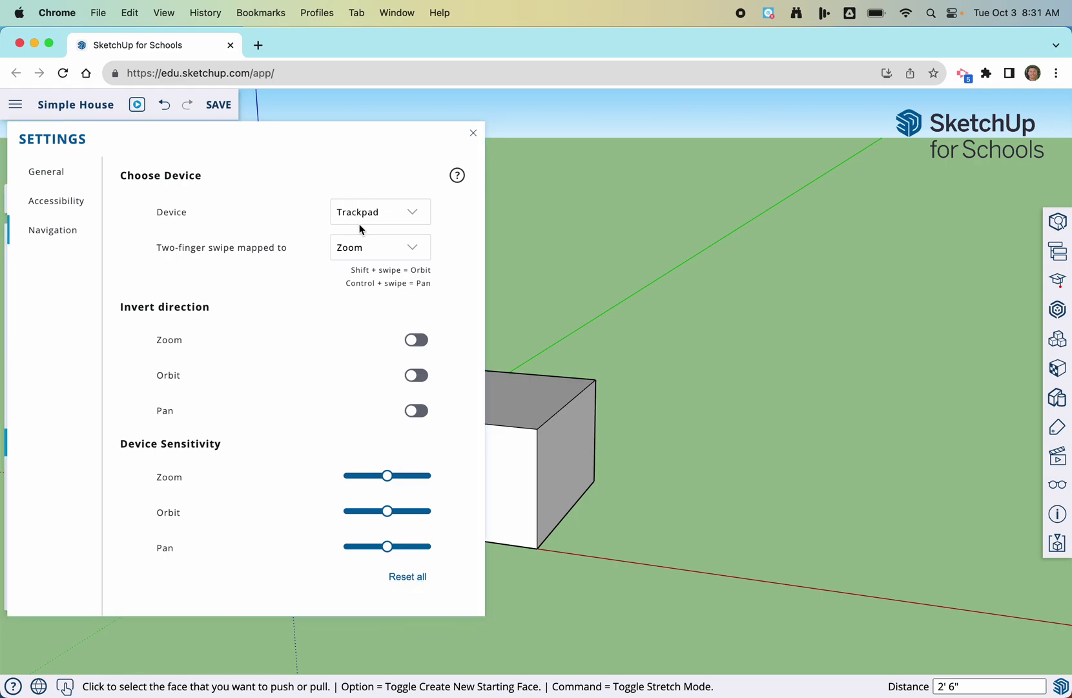
{"action": "left_click", "coordinate": [474, 137]}
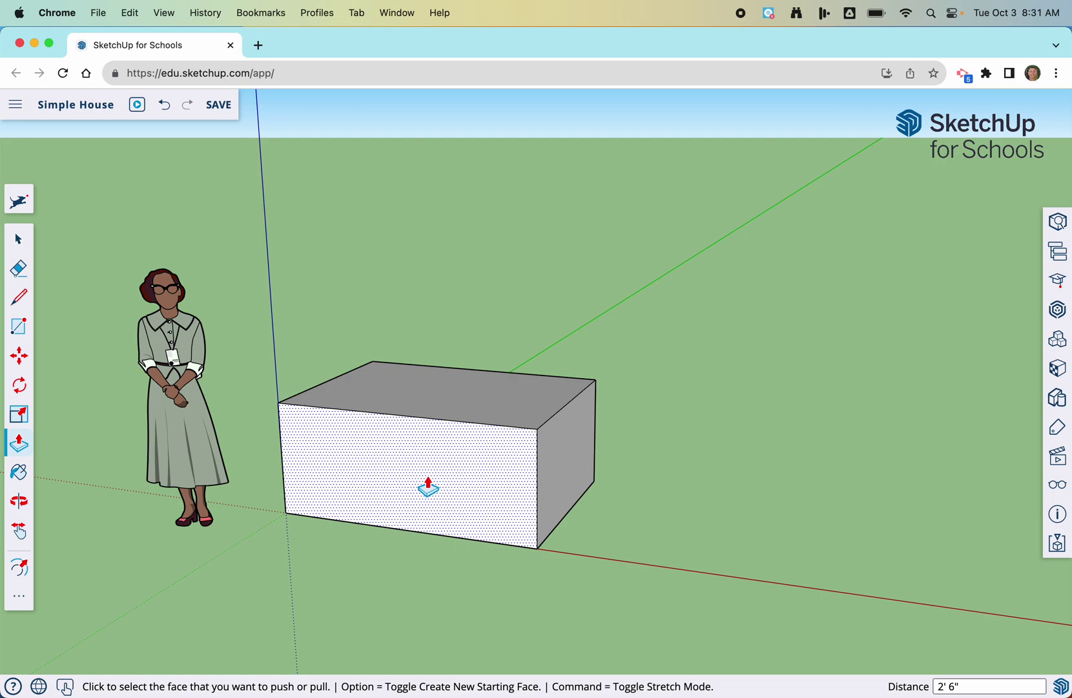
Examine the box and the scale figure beside it from nearer and farther distances.
{"action": "scroll", "coordinate": [428, 487], "scroll_direction": "down", "scroll_amount": 2}
{"action": "scroll", "coordinate": [428, 487], "scroll_direction": "up", "scroll_amount": 4}
{"action": "scroll", "coordinate": [428, 487], "scroll_direction": "down", "scroll_amount": 8}
{"action": "scroll", "coordinate": [428, 487], "scroll_direction": "up", "scroll_amount": 6}
{"action": "scroll", "coordinate": [426, 486], "scroll_direction": "down", "scroll_amount": 7}
{"action": "scroll", "coordinate": [407, 474], "scroll_direction": "up", "scroll_amount": 2}
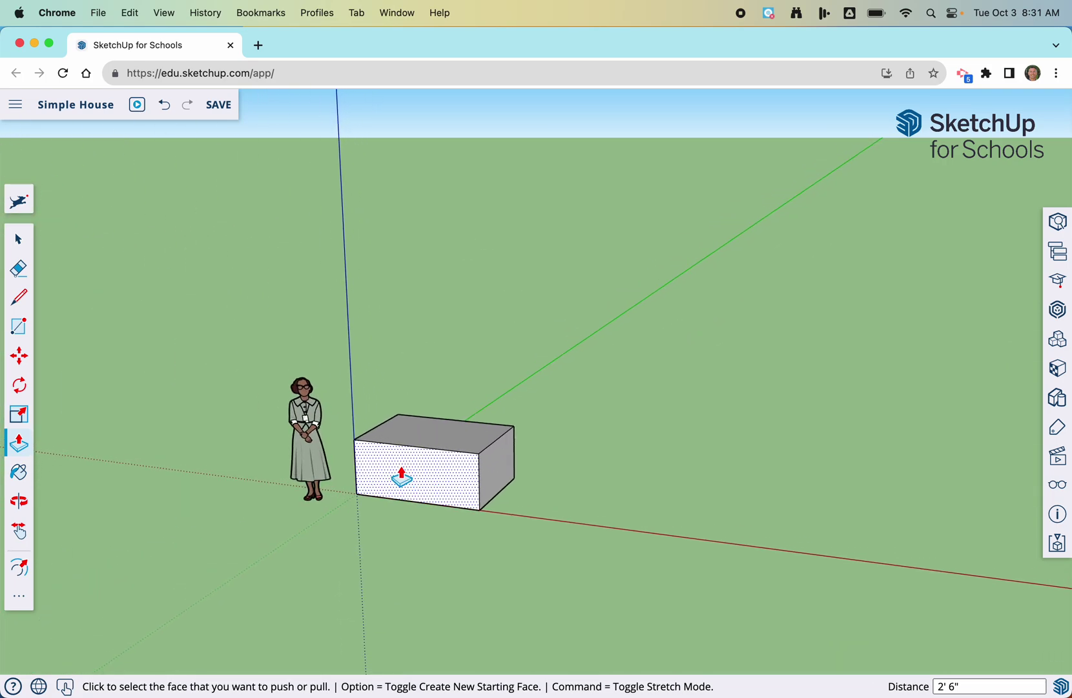
{"action": "scroll", "coordinate": [332, 491], "scroll_direction": "up", "scroll_amount": 3}
{"action": "scroll", "coordinate": [332, 491], "scroll_direction": "down", "scroll_amount": 5}
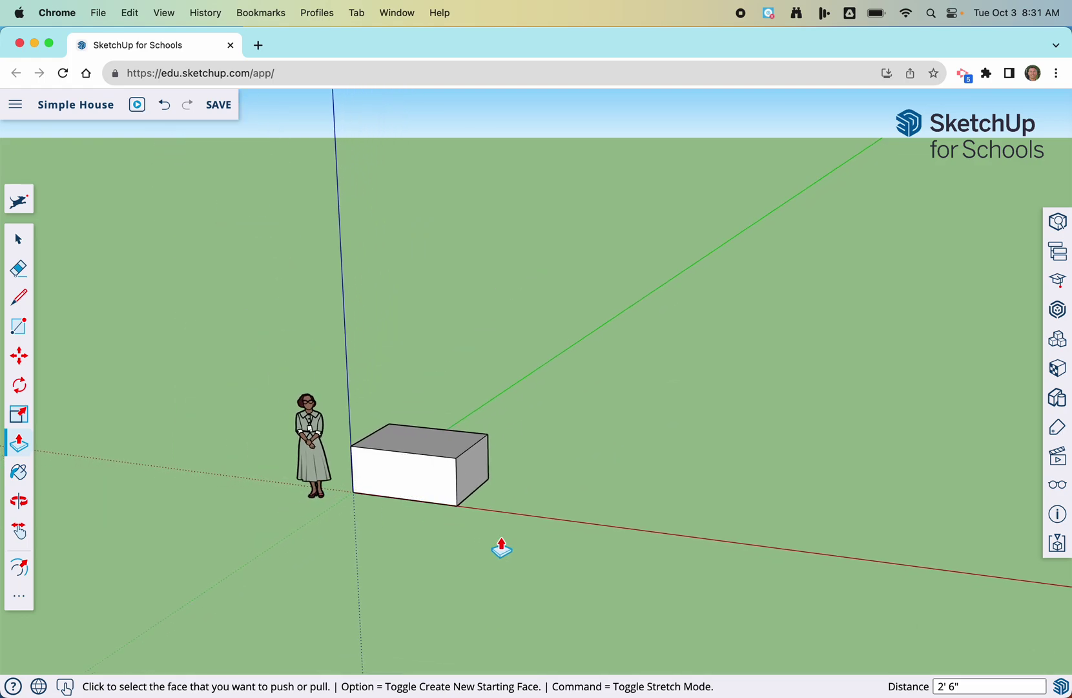
{"action": "scroll", "coordinate": [501, 548], "scroll_direction": "up", "scroll_amount": 2}
{"action": "scroll", "coordinate": [502, 548], "scroll_direction": "down", "scroll_amount": 2}
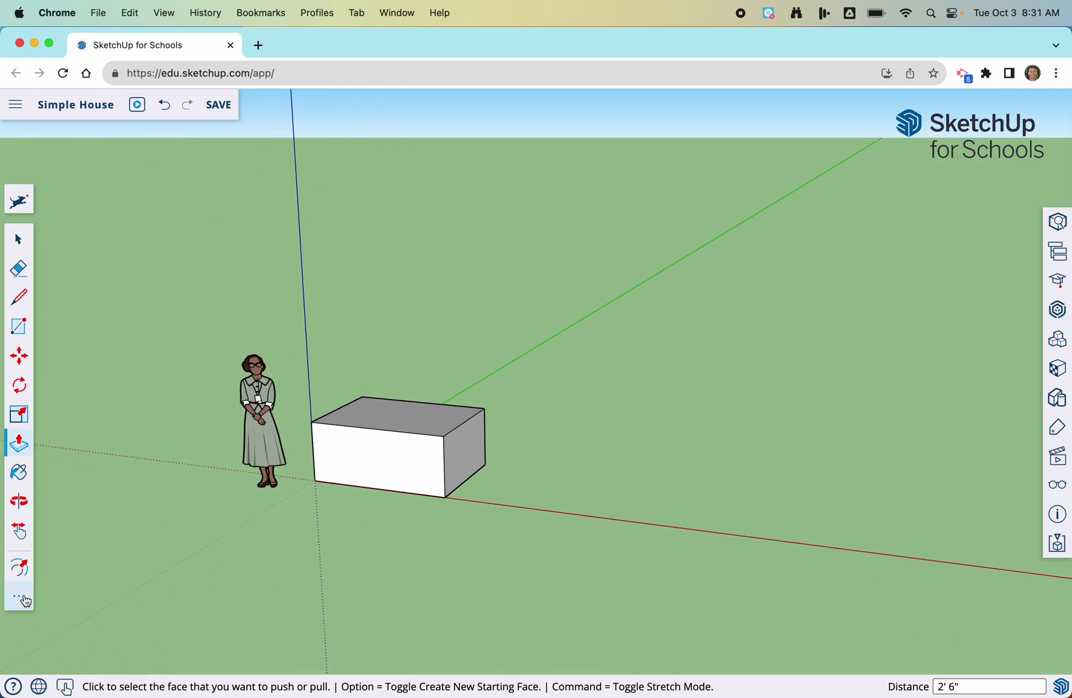
Look through the additional tools for Zoom, switch to the Select tool, and inspect the box close up and from afar.
{"action": "left_click", "coordinate": [21, 598]}
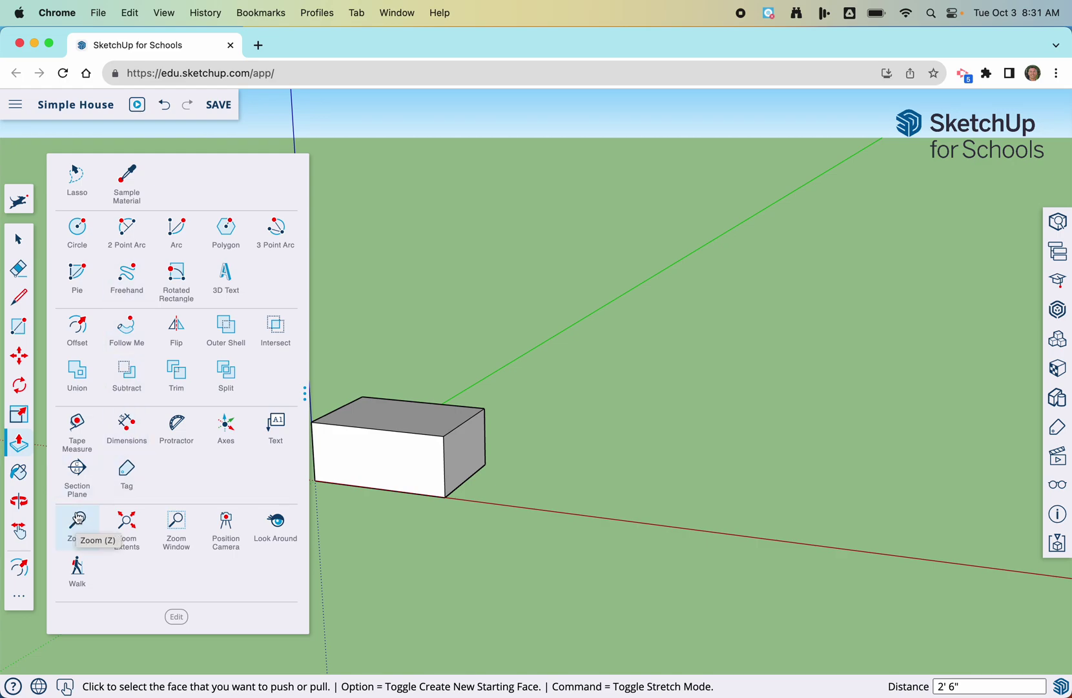
{"action": "left_click", "coordinate": [22, 239]}
{"action": "scroll", "coordinate": [361, 488], "scroll_direction": "down", "scroll_amount": 2}
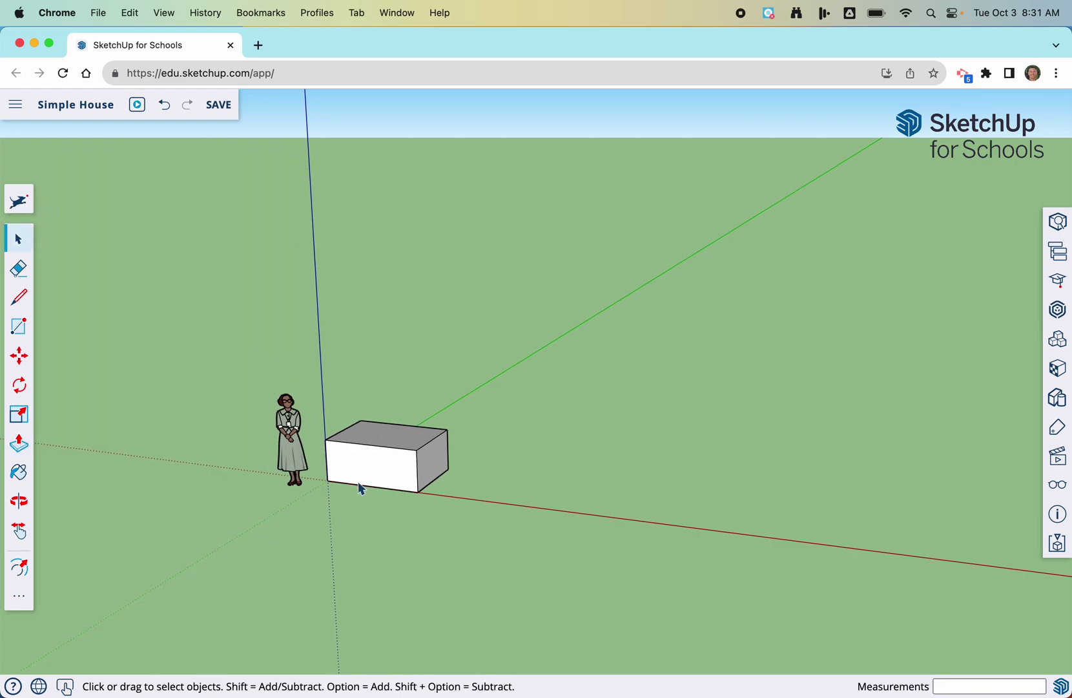
{"action": "scroll", "coordinate": [359, 486], "scroll_direction": "up", "scroll_amount": 8}
{"action": "scroll", "coordinate": [306, 441], "scroll_direction": "up", "scroll_amount": 4}
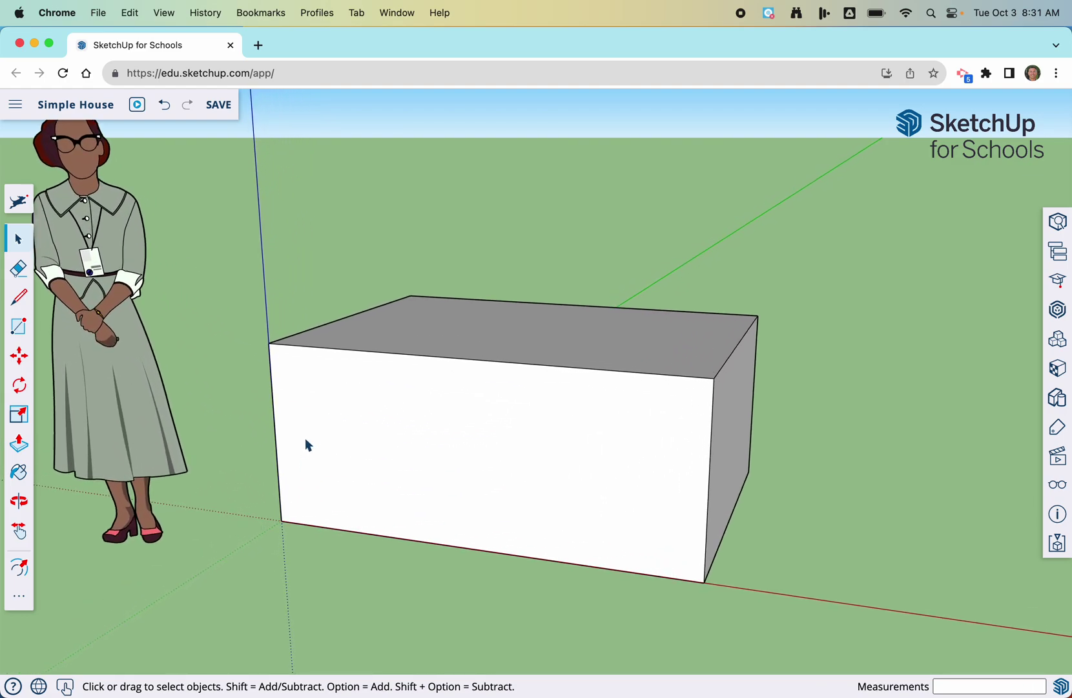
{"action": "scroll", "coordinate": [307, 440], "scroll_direction": "down", "scroll_amount": 8}
{"action": "scroll", "coordinate": [306, 441], "scroll_direction": "down", "scroll_amount": 2}
{"action": "scroll", "coordinate": [153, 427], "scroll_direction": "up", "scroll_amount": 8}
{"action": "scroll", "coordinate": [153, 427], "scroll_direction": "down", "scroll_amount": 3}
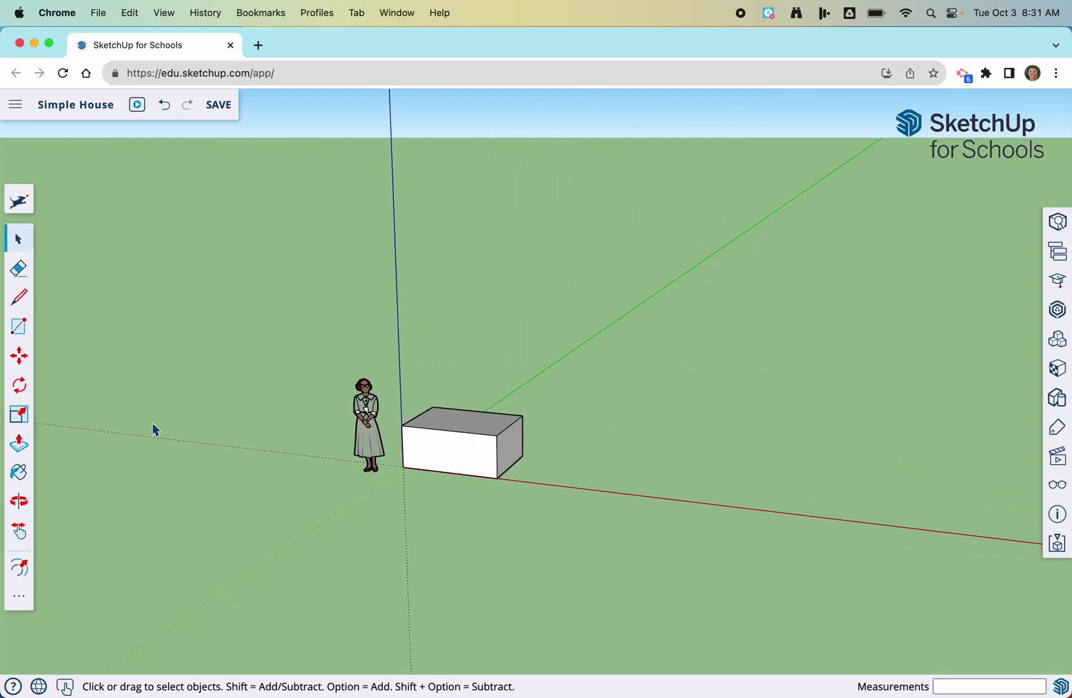
{"action": "scroll", "coordinate": [795, 510], "scroll_direction": "up", "scroll_amount": 8}
{"action": "scroll", "coordinate": [795, 510], "scroll_direction": "down", "scroll_amount": 8}
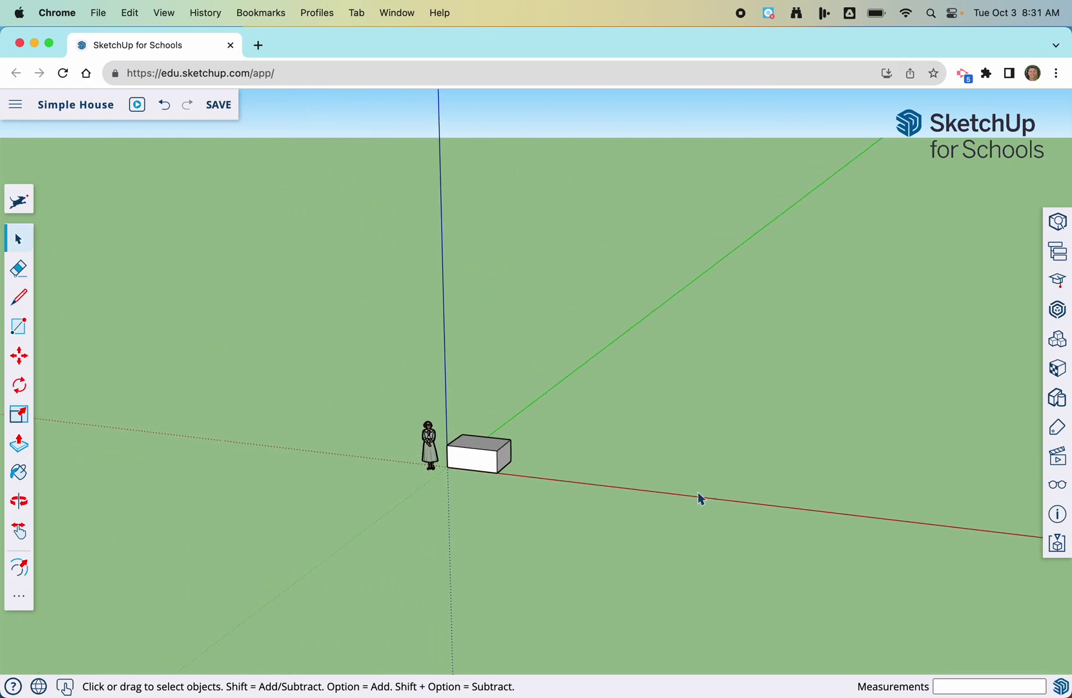
{"action": "scroll", "coordinate": [359, 504], "scroll_direction": "up", "scroll_amount": 3}
{"action": "scroll", "coordinate": [359, 505], "scroll_direction": "down", "scroll_amount": 2}
{"action": "scroll", "coordinate": [518, 445], "scroll_direction": "up", "scroll_amount": 5}
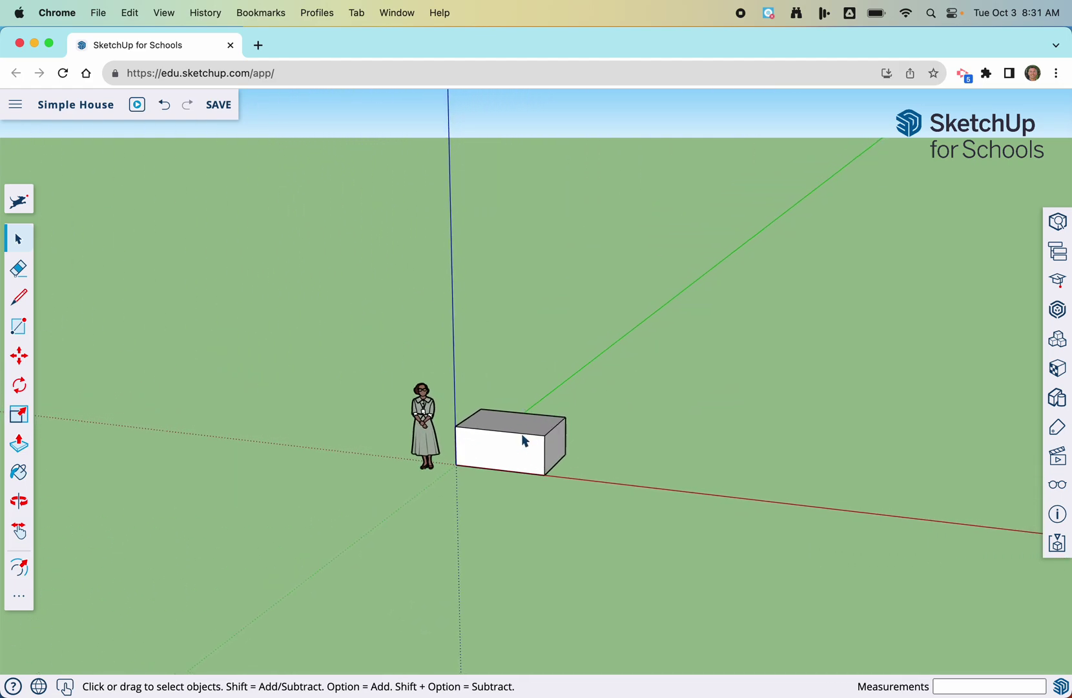
{"action": "scroll", "coordinate": [885, 408], "scroll_direction": "up", "scroll_amount": 2}
{"action": "scroll", "coordinate": [883, 407], "scroll_direction": "down", "scroll_amount": 3}
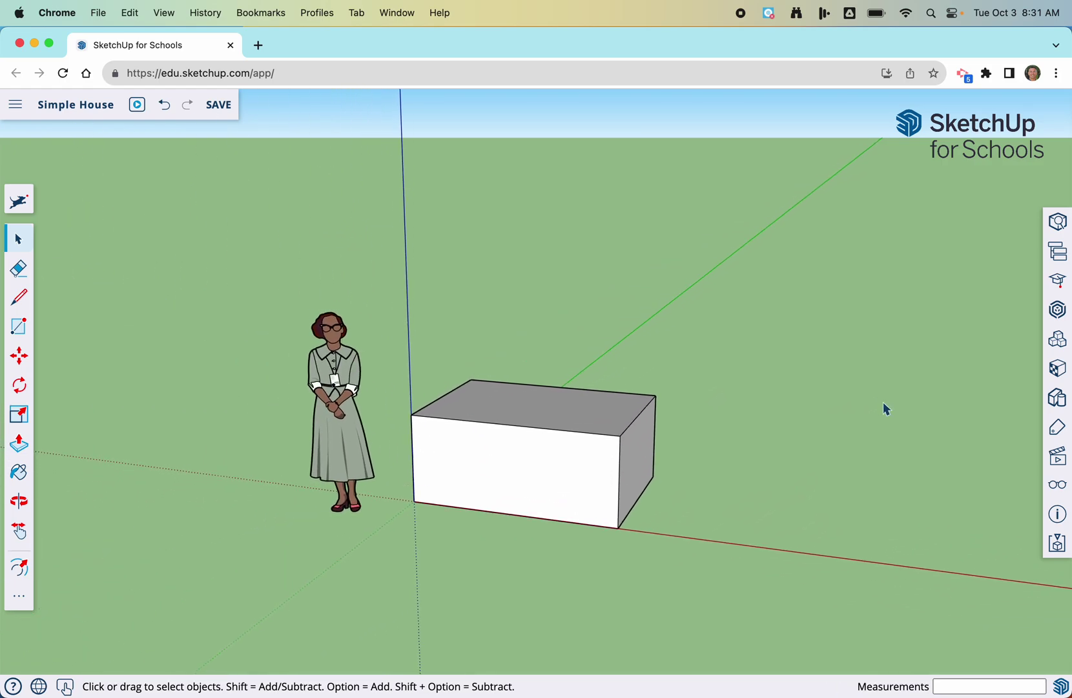
{"action": "scroll", "coordinate": [505, 526], "scroll_direction": "up", "scroll_amount": 4}
{"action": "scroll", "coordinate": [529, 424], "scroll_direction": "up", "scroll_amount": 5}
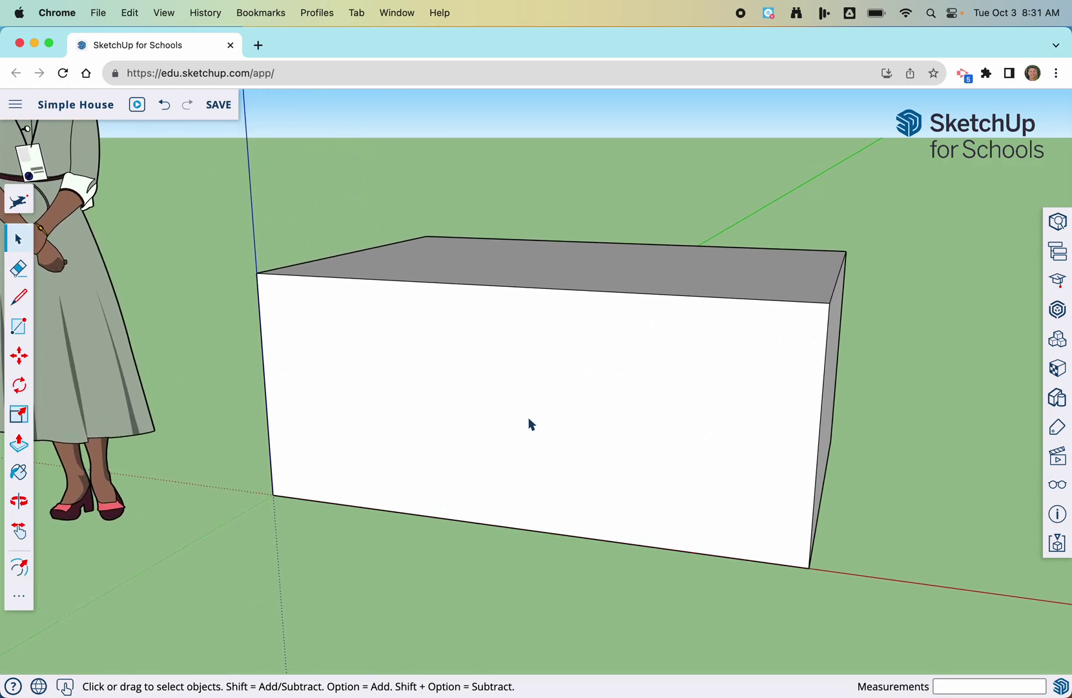
{"action": "scroll", "coordinate": [530, 424], "scroll_direction": "down", "scroll_amount": 5}
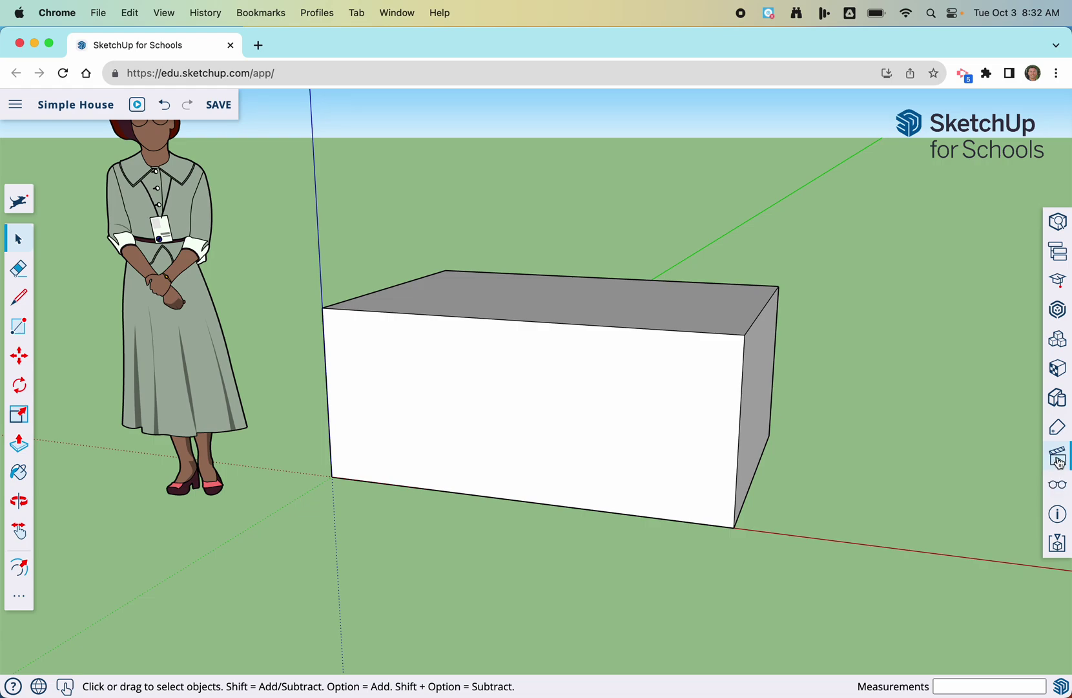
Switch to the standard front view and centre the box's front face at an enlarged size.
{"action": "left_click", "coordinate": [1058, 459]}
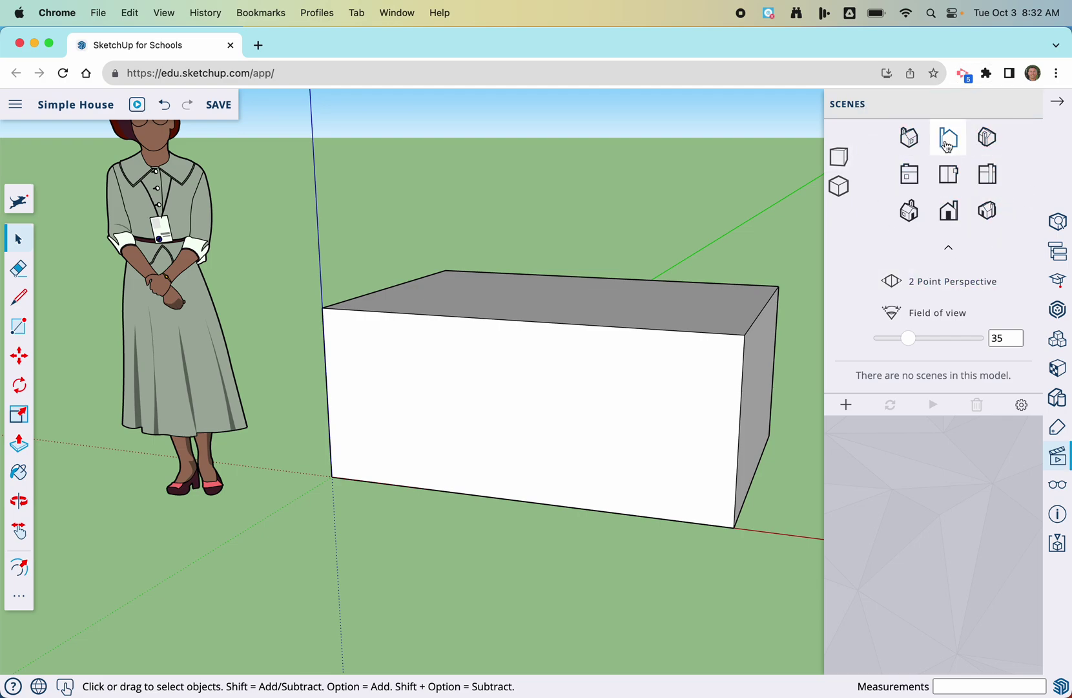
{"action": "left_click", "coordinate": [952, 218]}
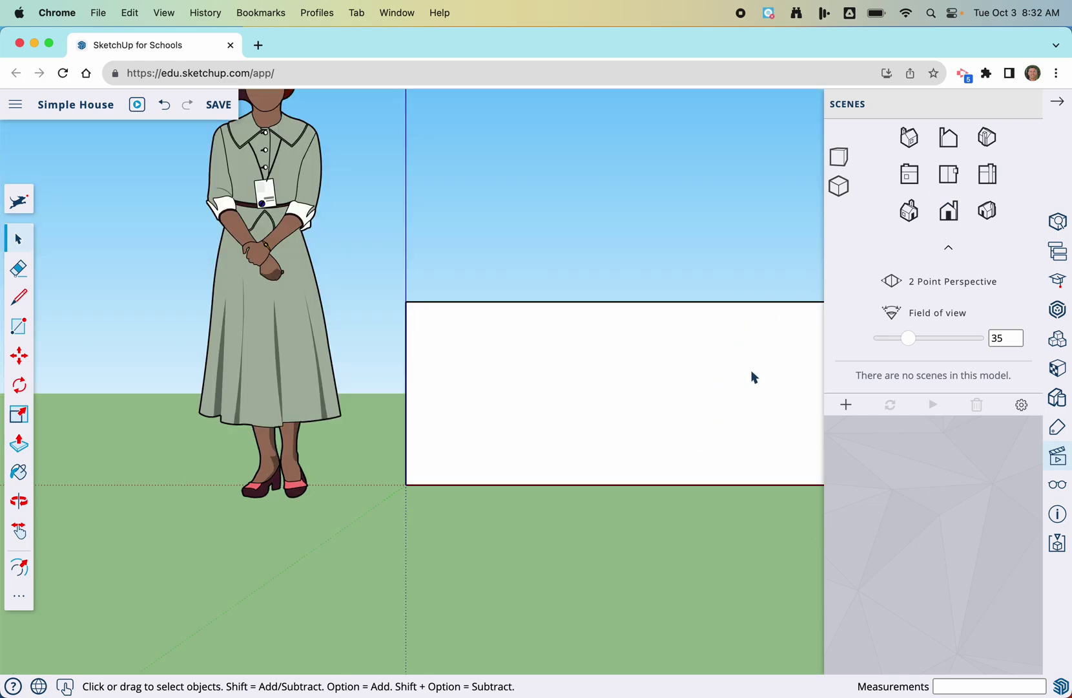
{"action": "left_click", "coordinate": [1058, 102]}
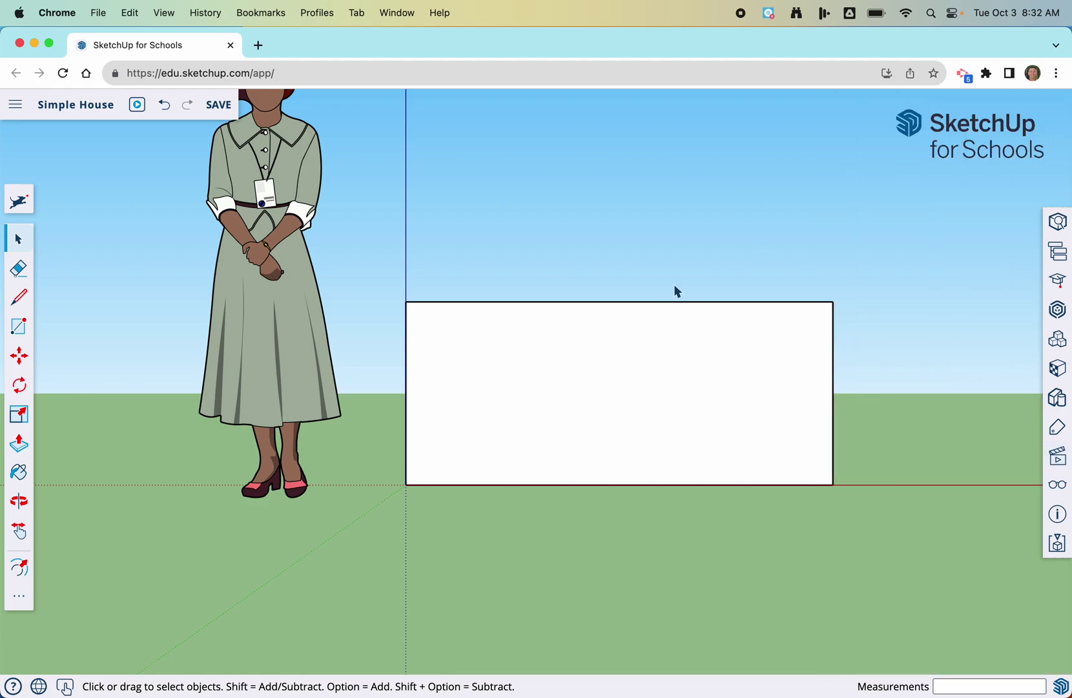
{"action": "left_click", "coordinate": [19, 533]}
{"action": "left_click_drag", "start_coordinate": [662, 486], "coordinate": [586, 492]}
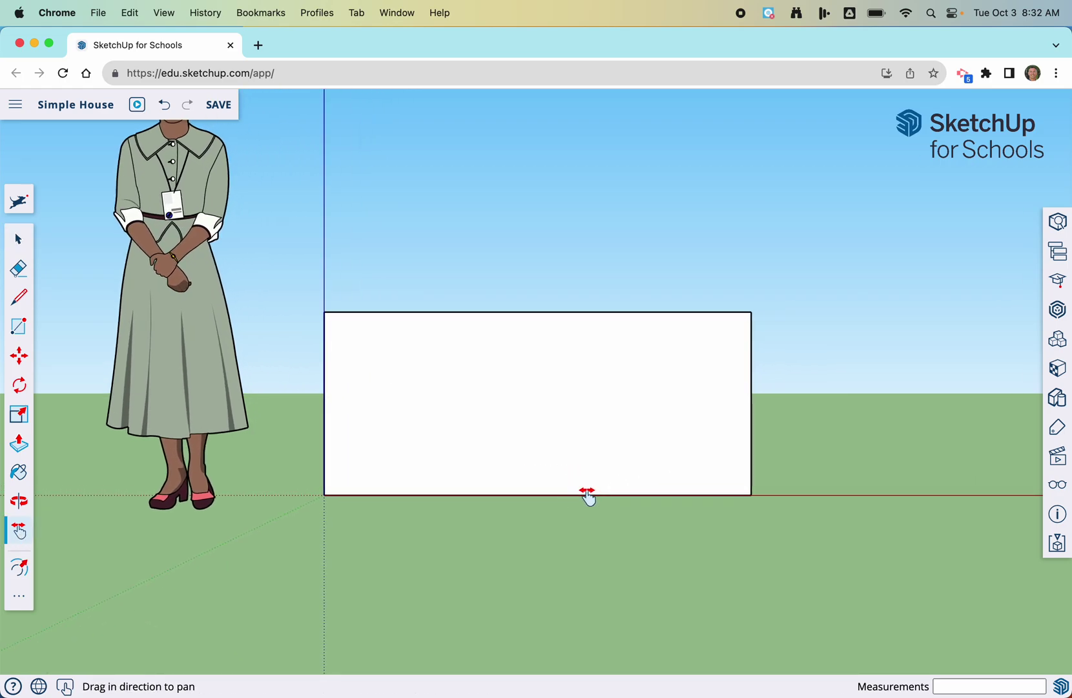
{"action": "scroll", "coordinate": [485, 462], "scroll_direction": "down", "scroll_amount": 2}
{"action": "scroll", "coordinate": [485, 462], "scroll_direction": "up", "scroll_amount": 5}
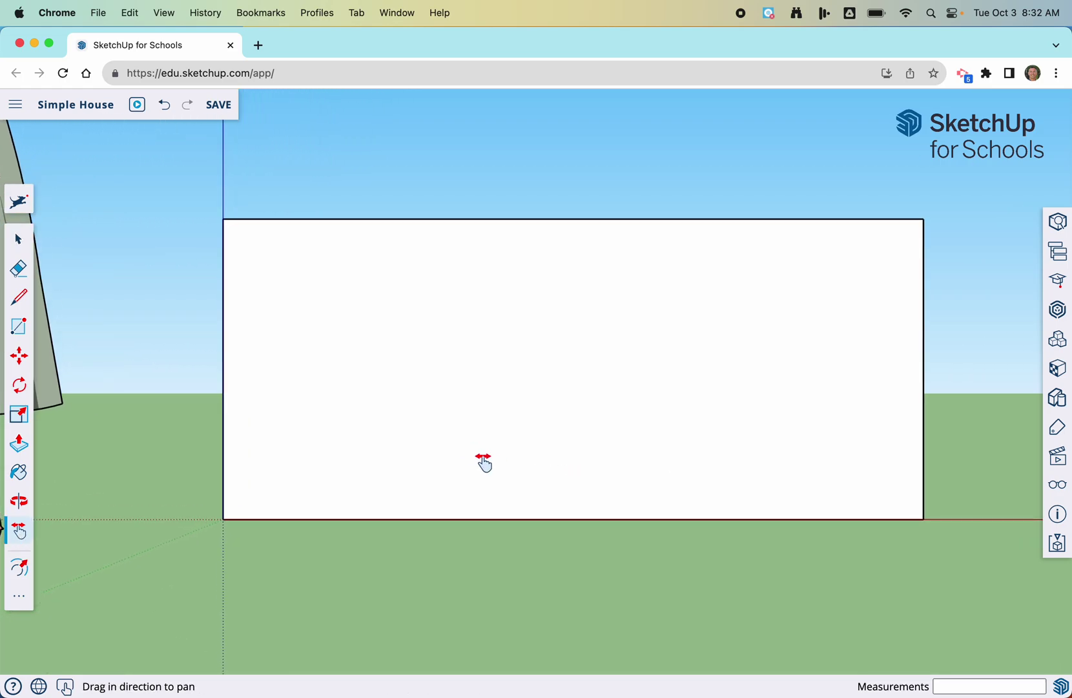
{"action": "left_click_drag", "start_coordinate": [605, 431], "coordinate": [571, 437]}
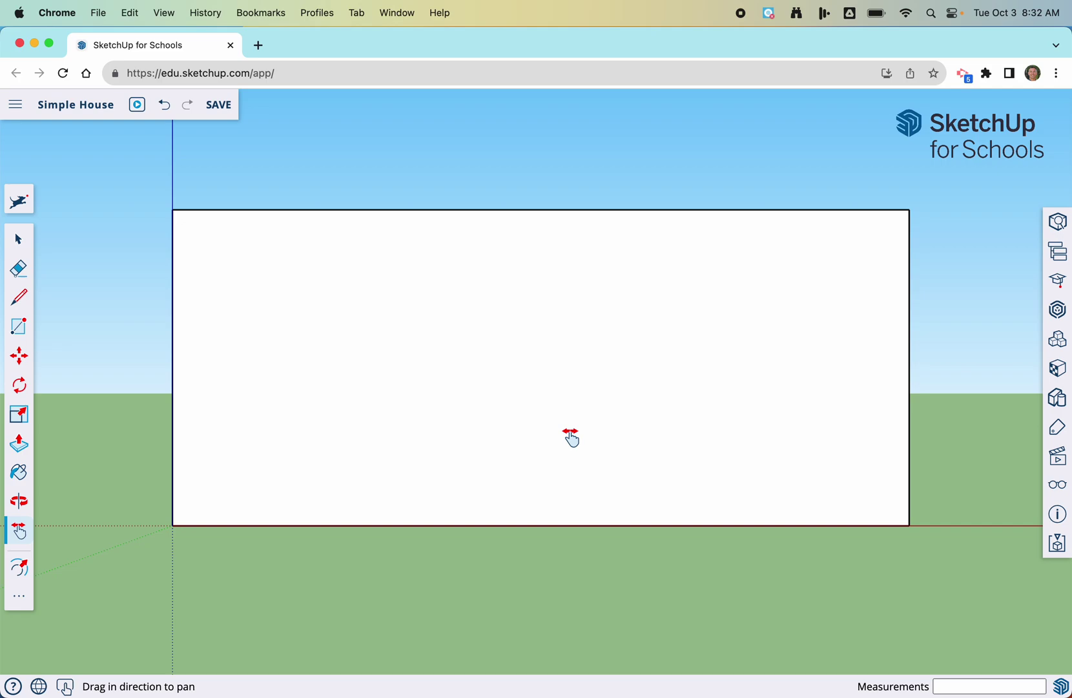
Try drawing a vertical line up from the midpoint of the front face's bottom edge, and undo it.
{"action": "left_click", "coordinate": [23, 301]}
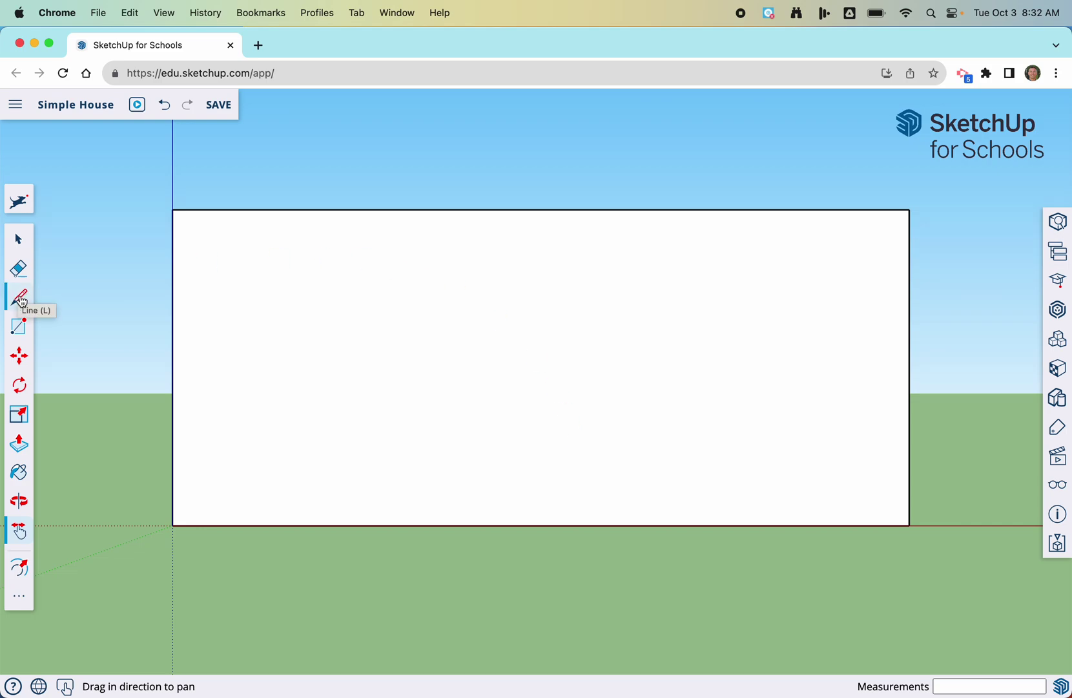
{"action": "left_click", "coordinate": [22, 300]}
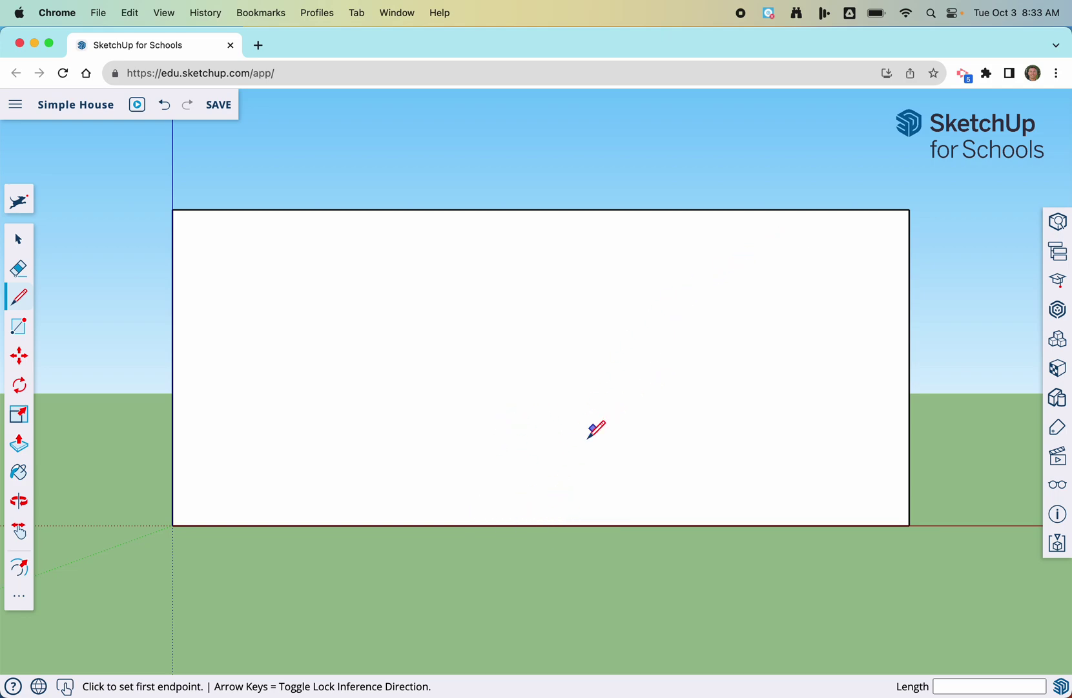
{"action": "left_click", "coordinate": [541, 524]}
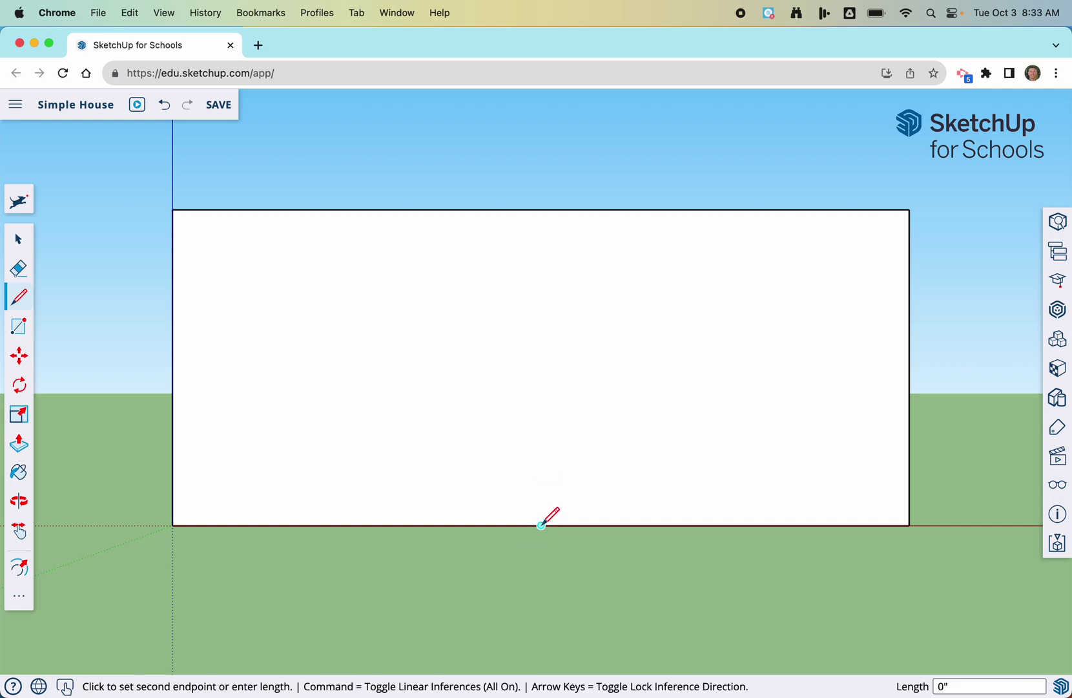
{"action": "left_click", "coordinate": [519, 455]}
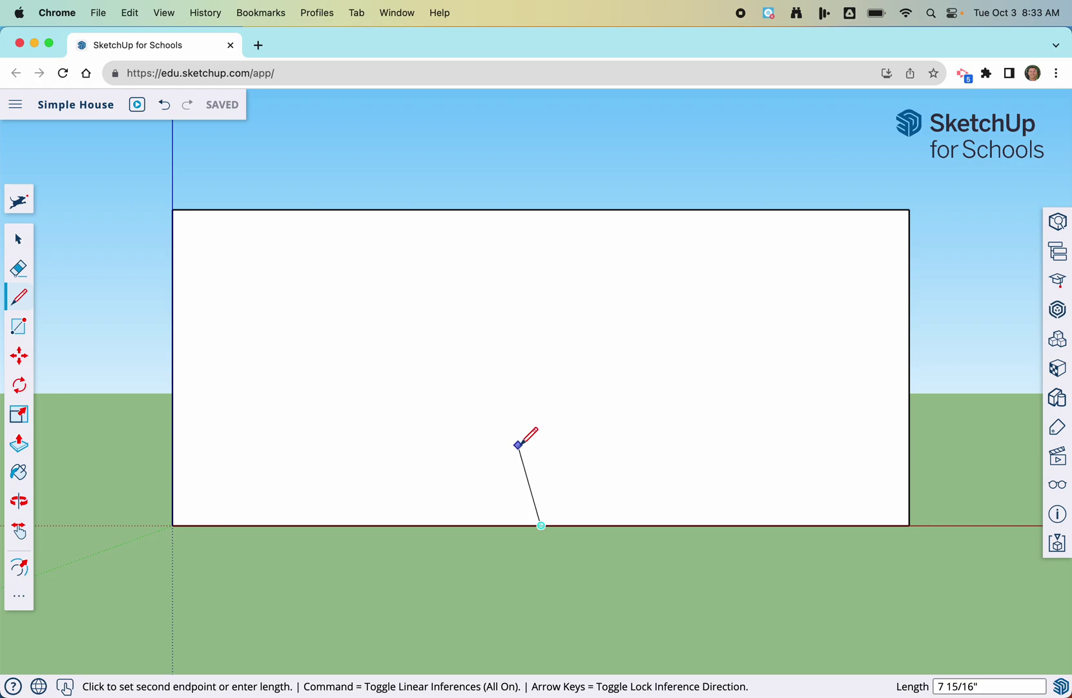
{"action": "key", "text": "Escape"}
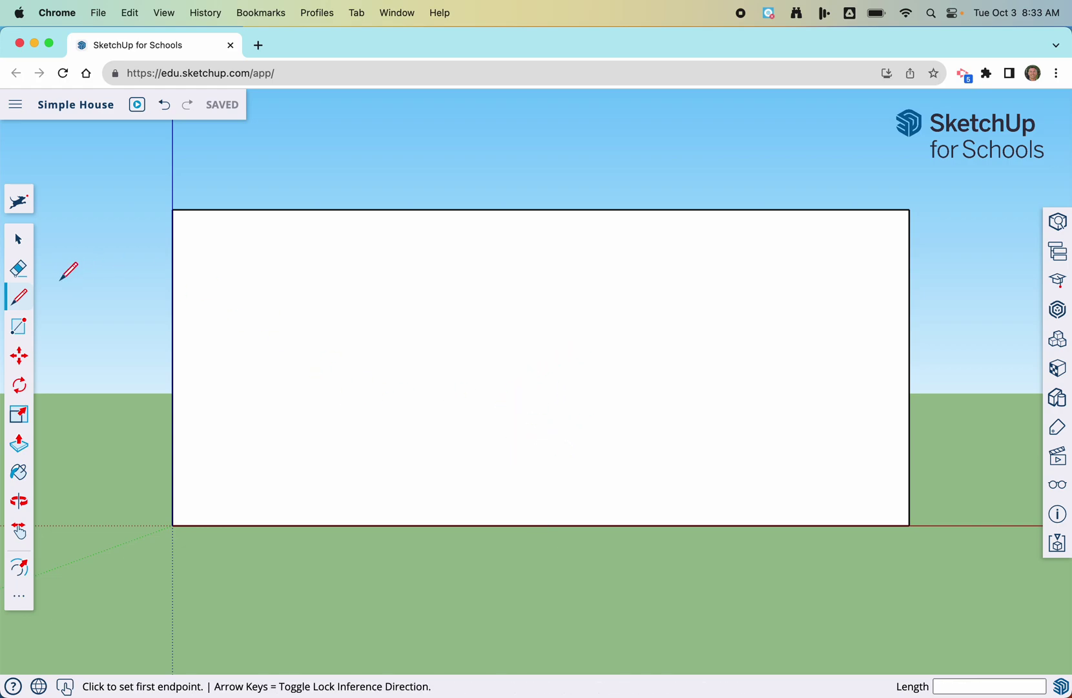
{"action": "left_click", "coordinate": [542, 525]}
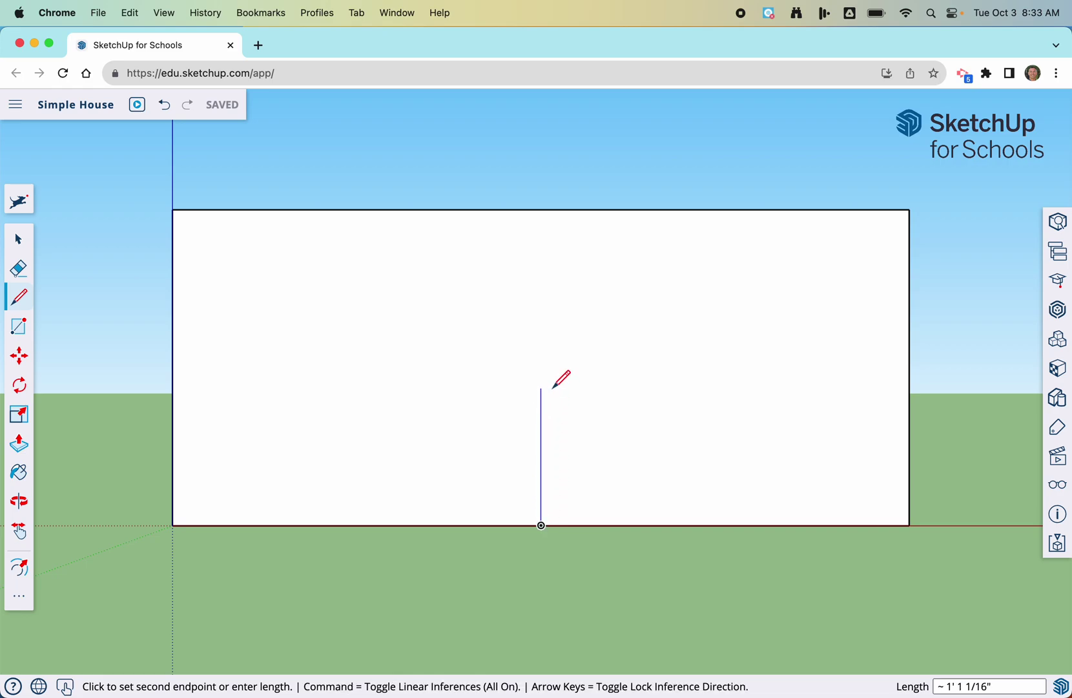
{"action": "left_click", "coordinate": [542, 405]}
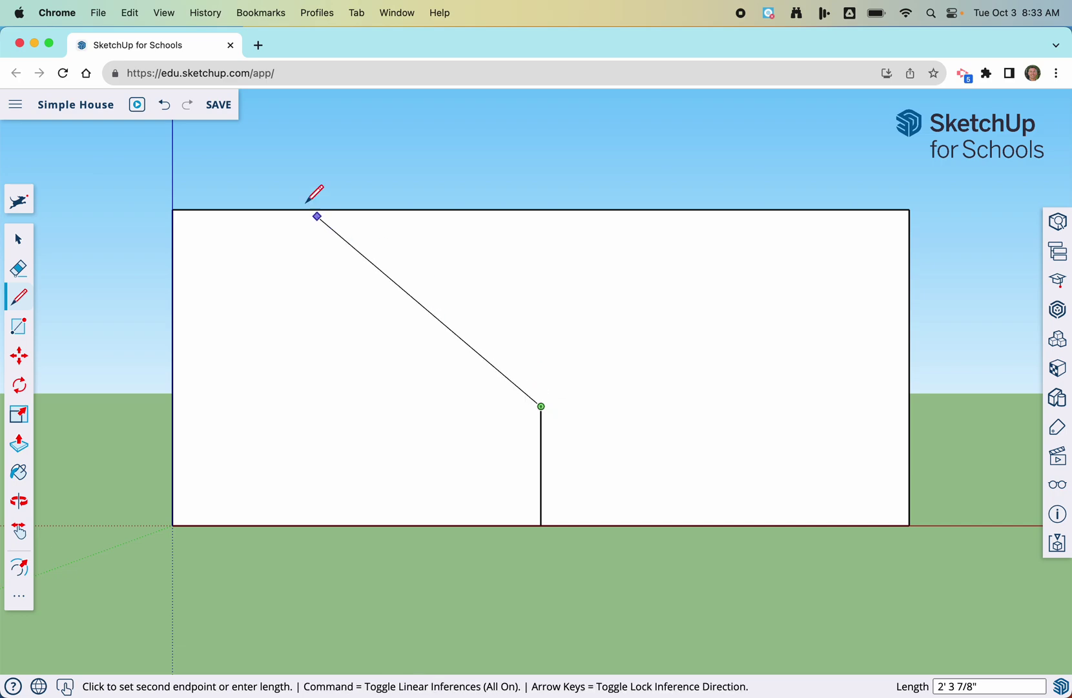
{"action": "left_click", "coordinate": [164, 104]}
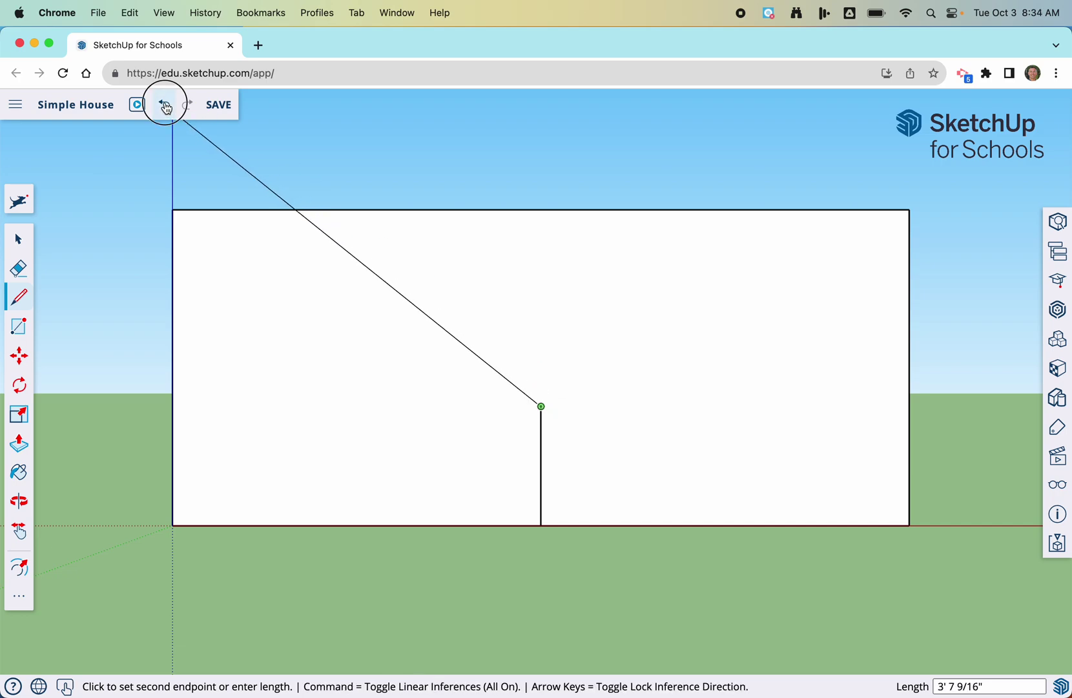
Outline the door's right half from the midpoint of the front face's bottom edge, 15 inches high and 5 inches wide.
{"action": "left_click", "coordinate": [541, 525]}
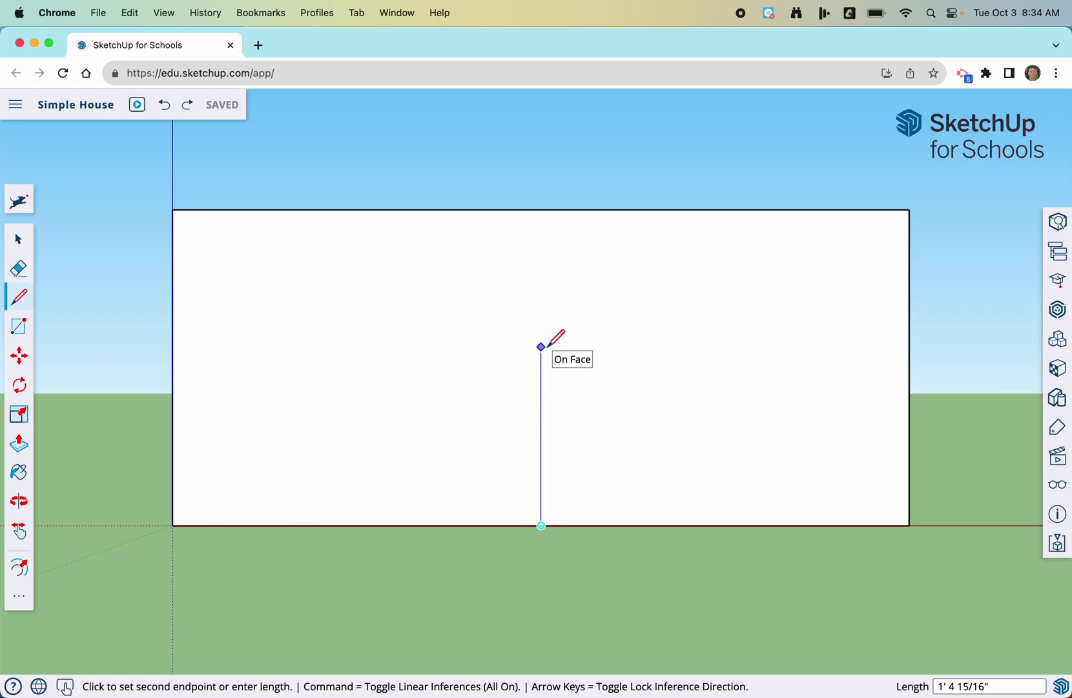
{"action": "type", "text": "1"}
{"action": "key", "text": "Return"}
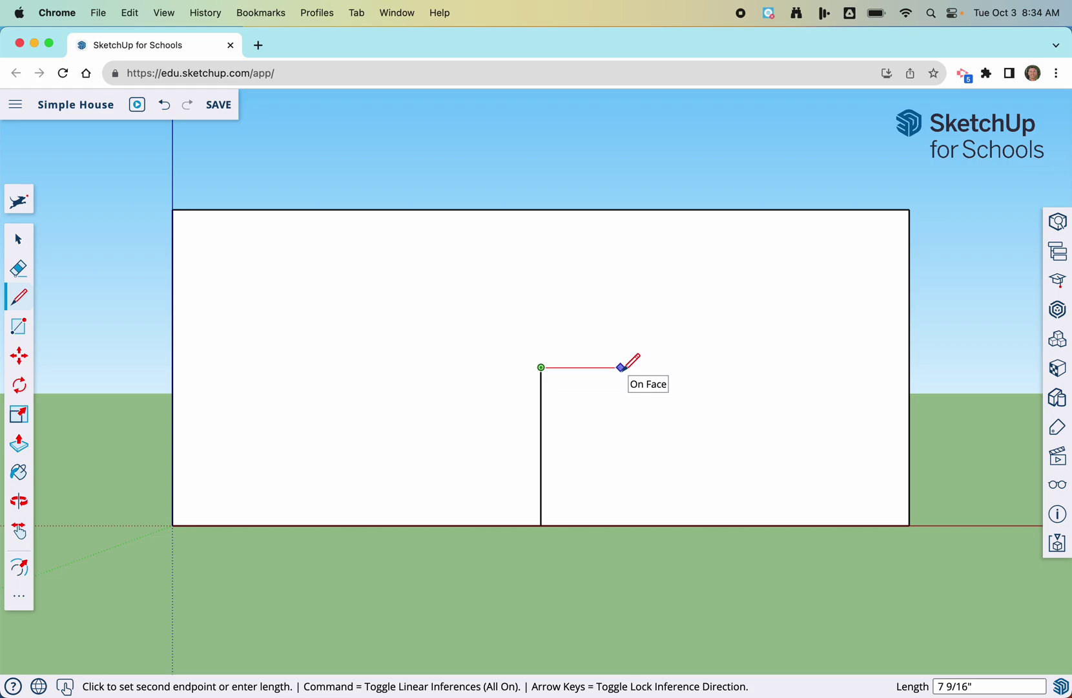
{"action": "type", "text": "5"}
{"action": "key", "text": "Return"}
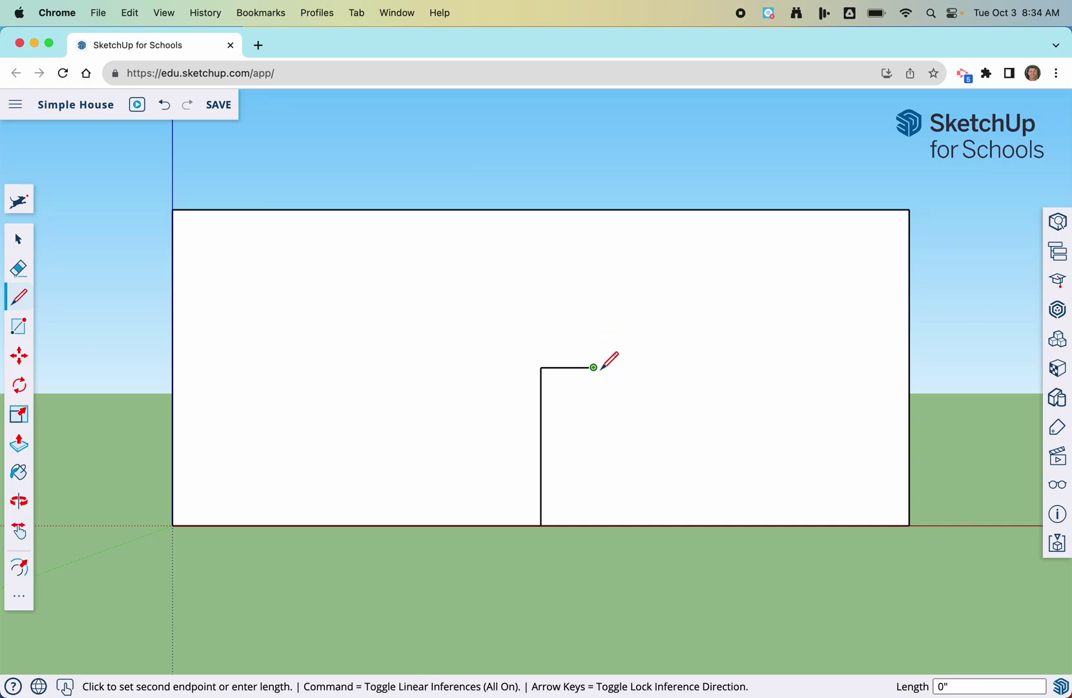
{"action": "left_click", "coordinate": [593, 524]}
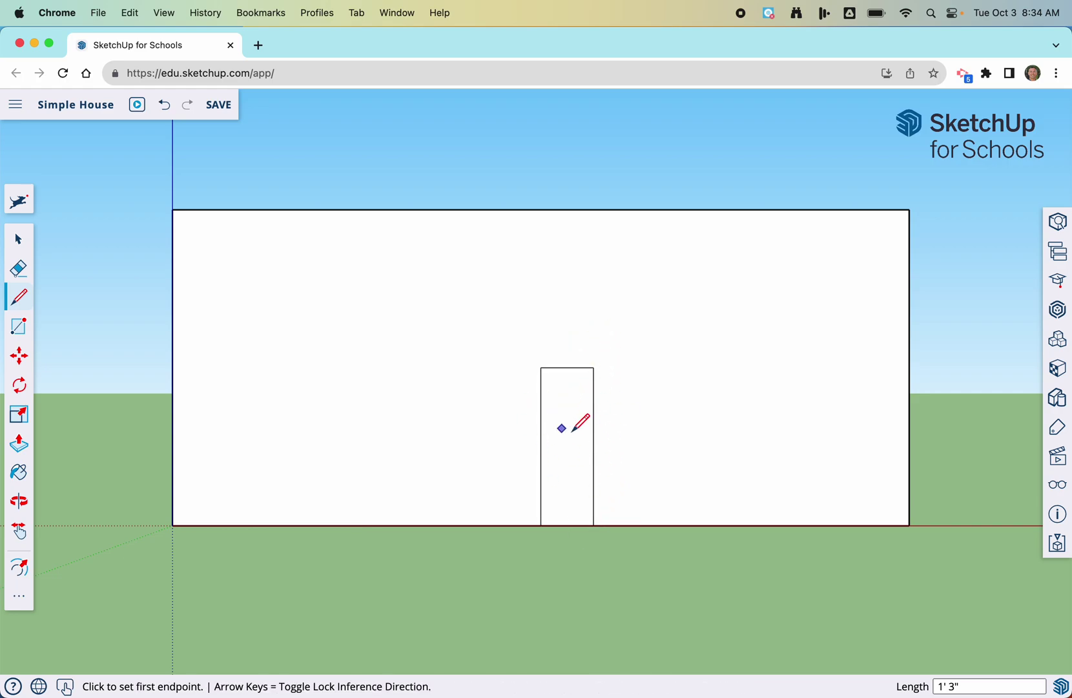
Outline the door's left half 5 inches wide down to the bottom edge, and erase the vertical line dividing the door.
{"action": "left_click", "coordinate": [540, 367]}
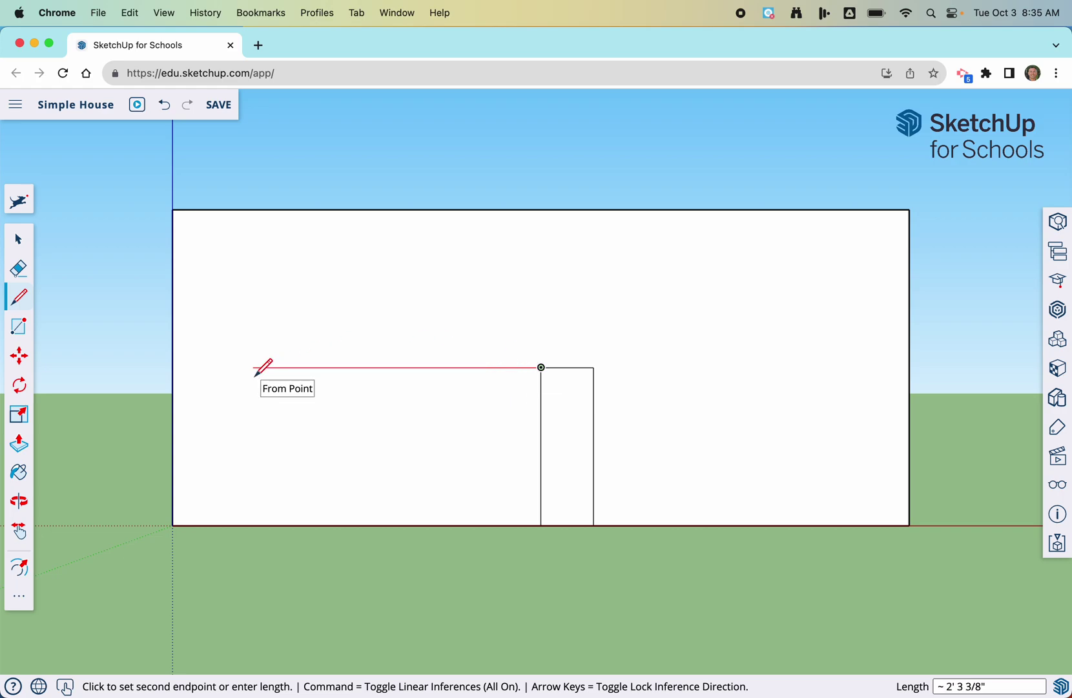
{"action": "type", "text": "5"}
{"action": "key", "text": "Return"}
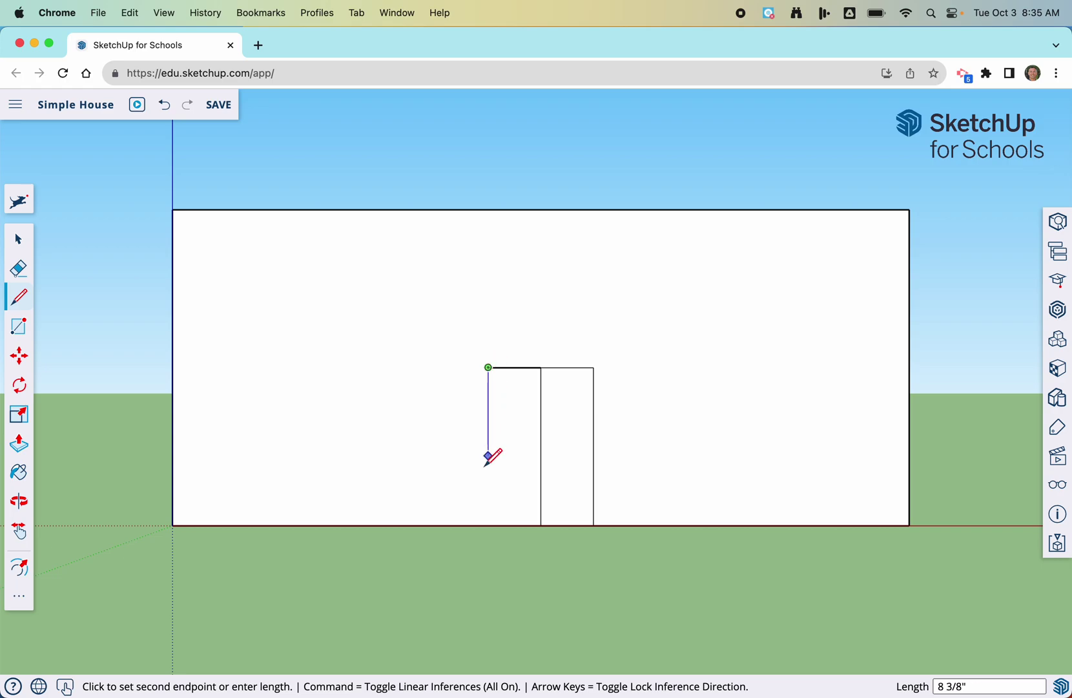
{"action": "left_click", "coordinate": [489, 525]}
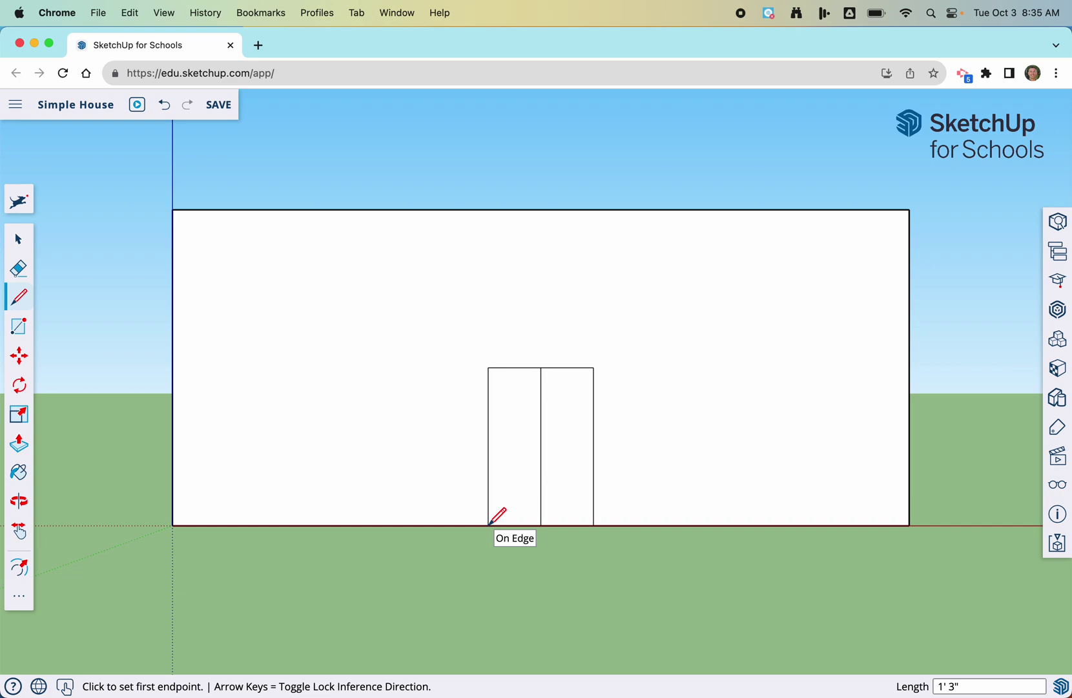
{"action": "left_click", "coordinate": [19, 270]}
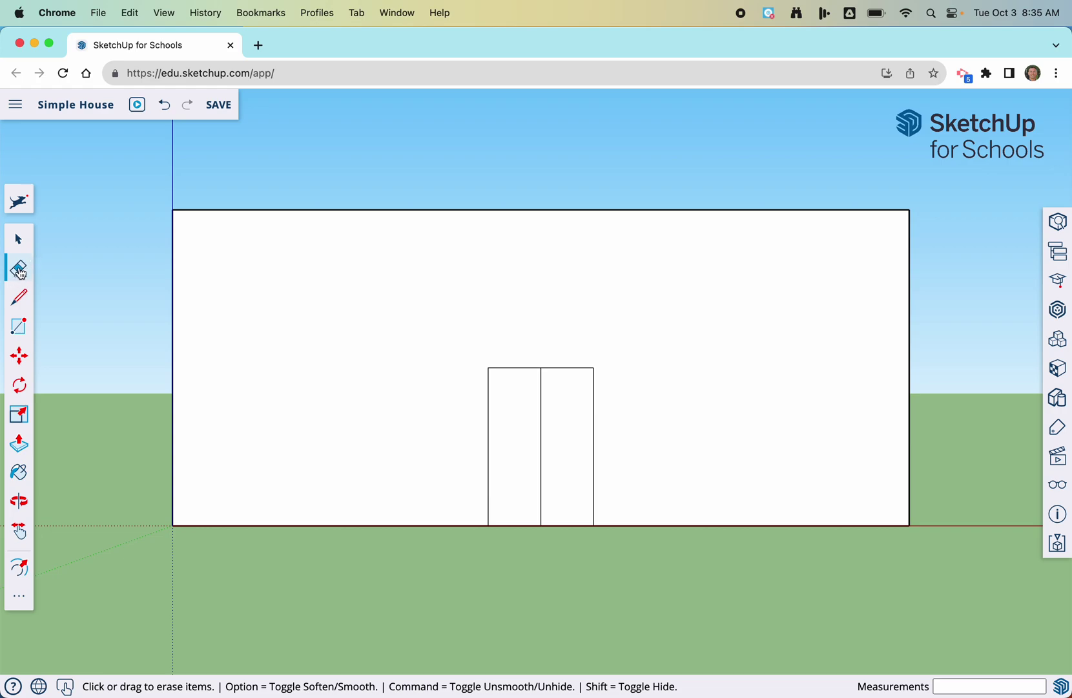
{"action": "left_click", "coordinate": [541, 411]}
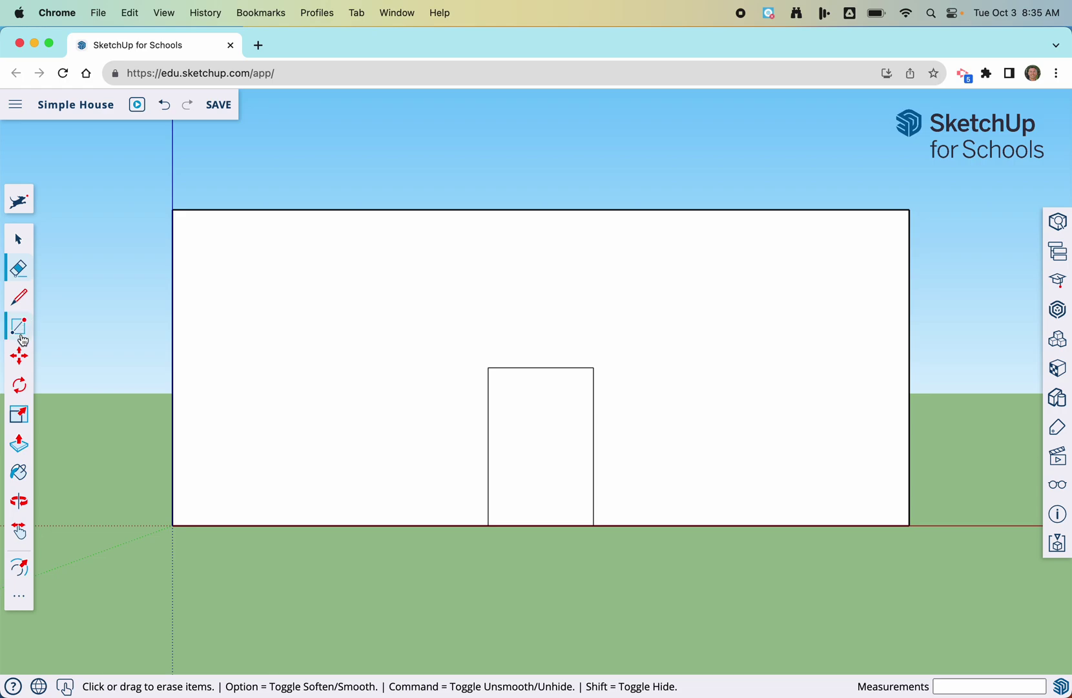
Draw a 10-inch horizontal line from the door's upper-right corner and a 10-inch square window outline hanging level from its far end.
{"action": "left_click", "coordinate": [20, 298]}
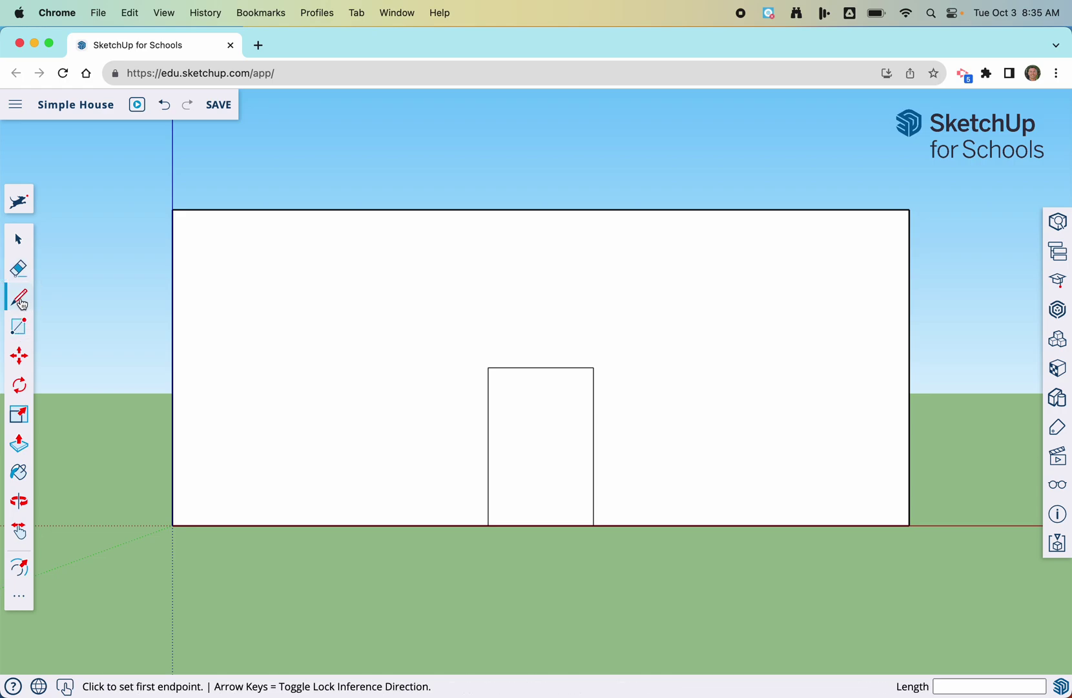
{"action": "left_click", "coordinate": [593, 367]}
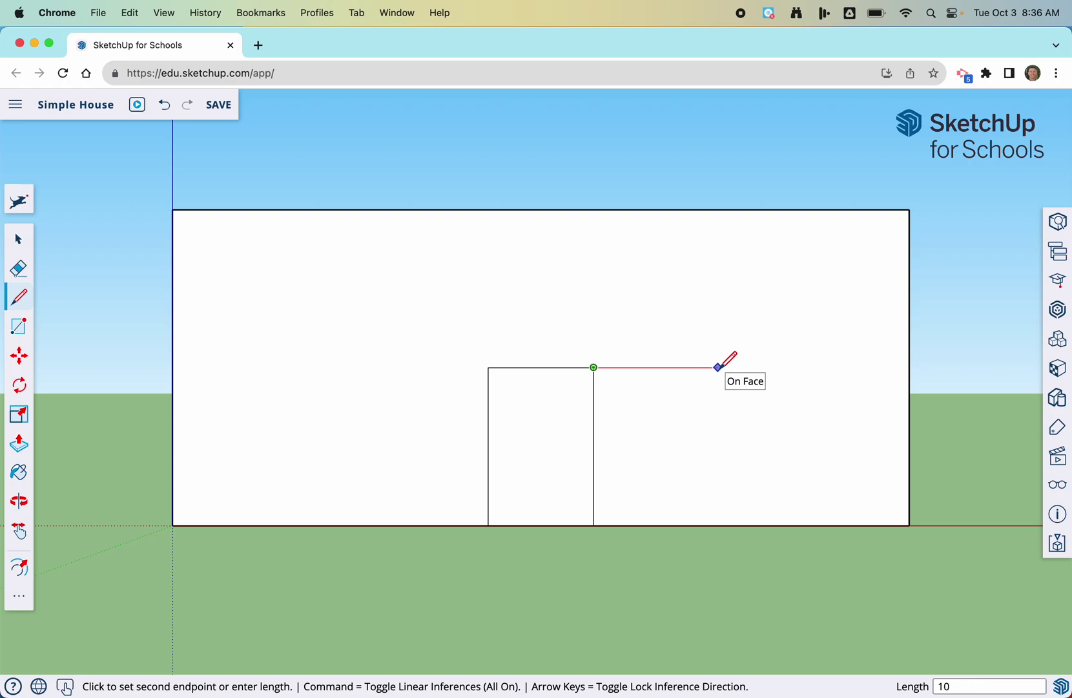
{"action": "key", "text": "Return"}
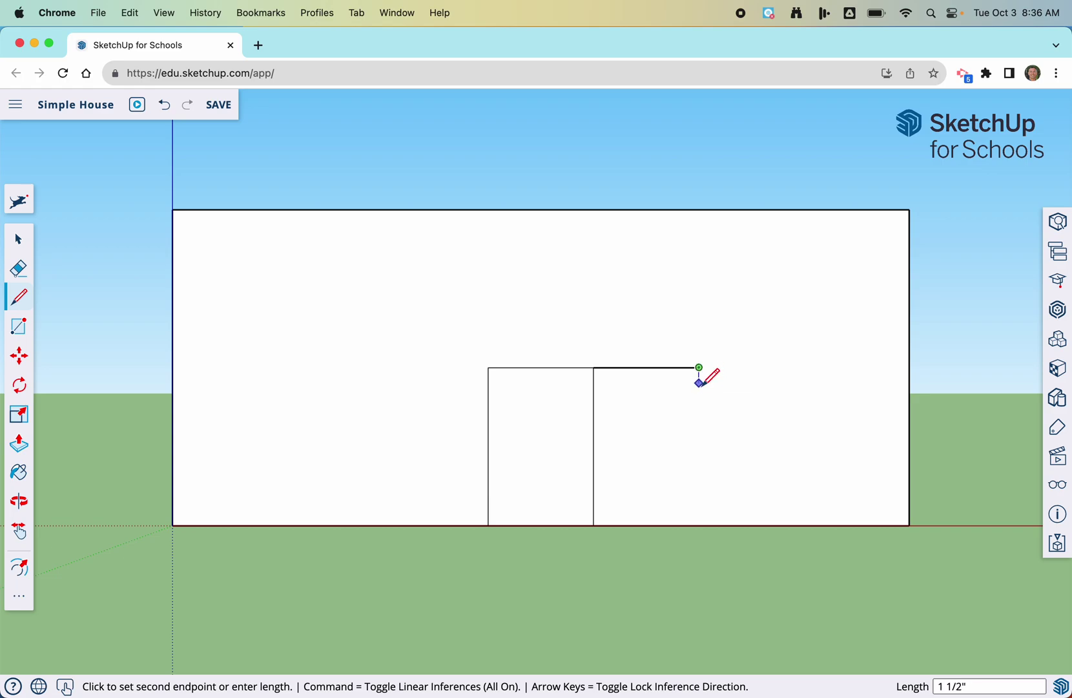
{"action": "type", "text": "10"}
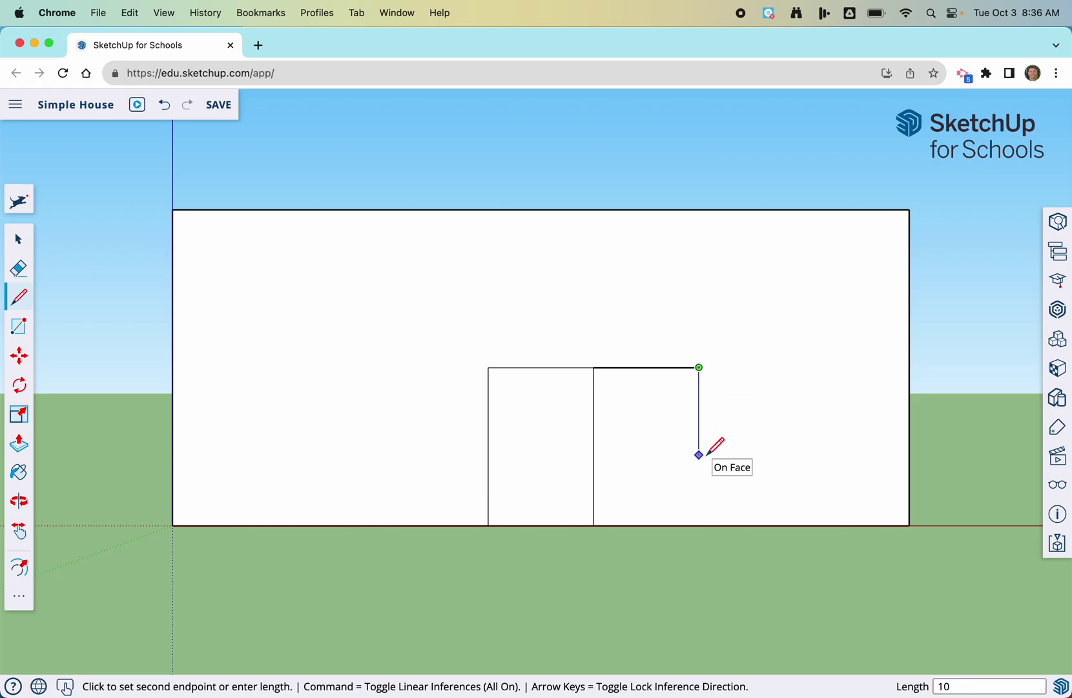
{"action": "key", "text": "Return"}
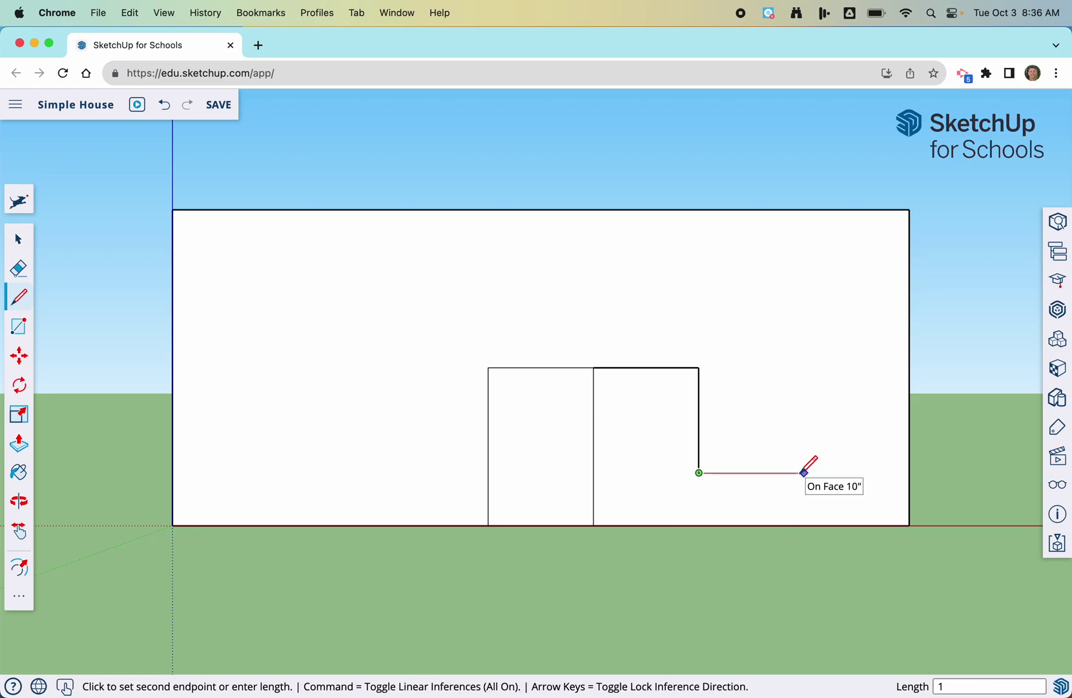
{"action": "left_click", "coordinate": [805, 472]}
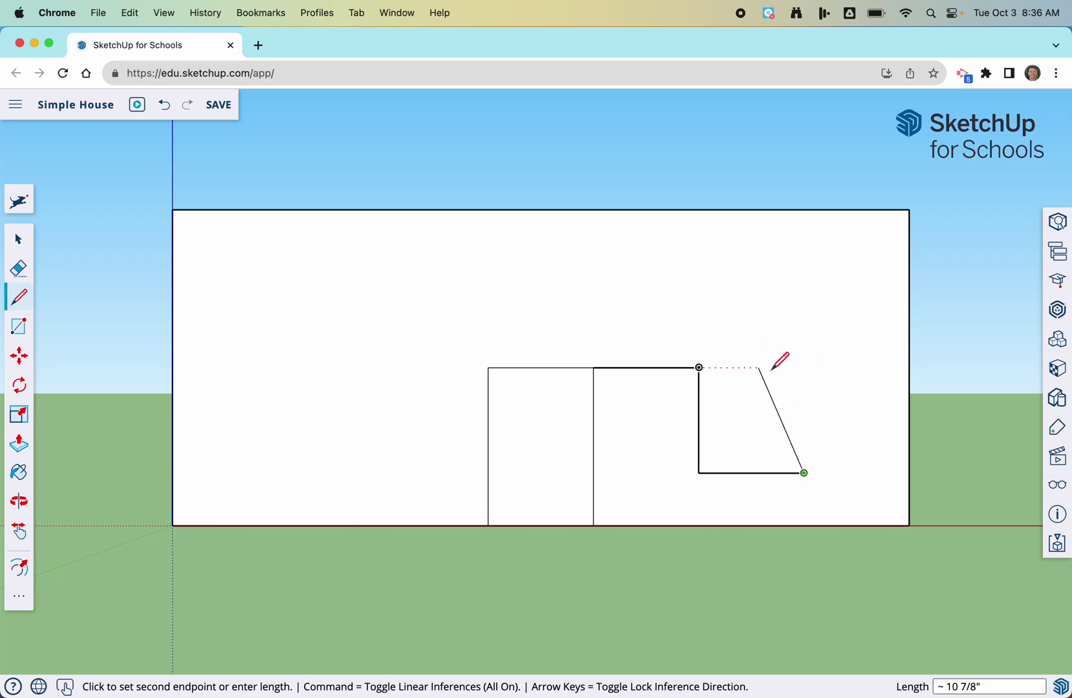
{"action": "left_click", "coordinate": [804, 367]}
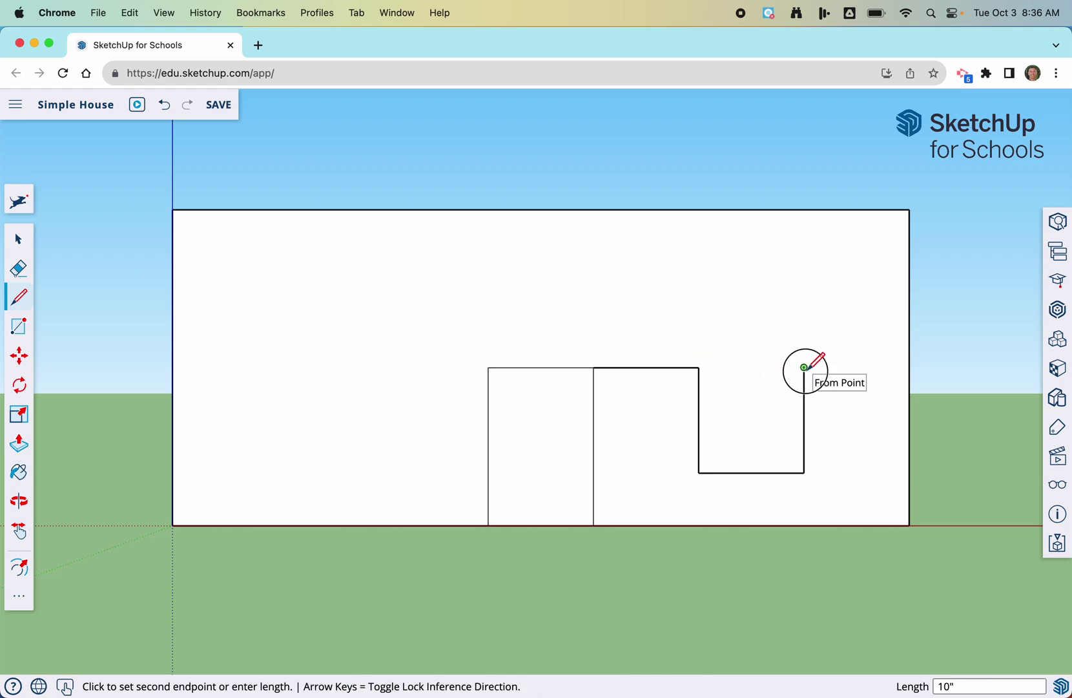
{"action": "left_click", "coordinate": [699, 367]}
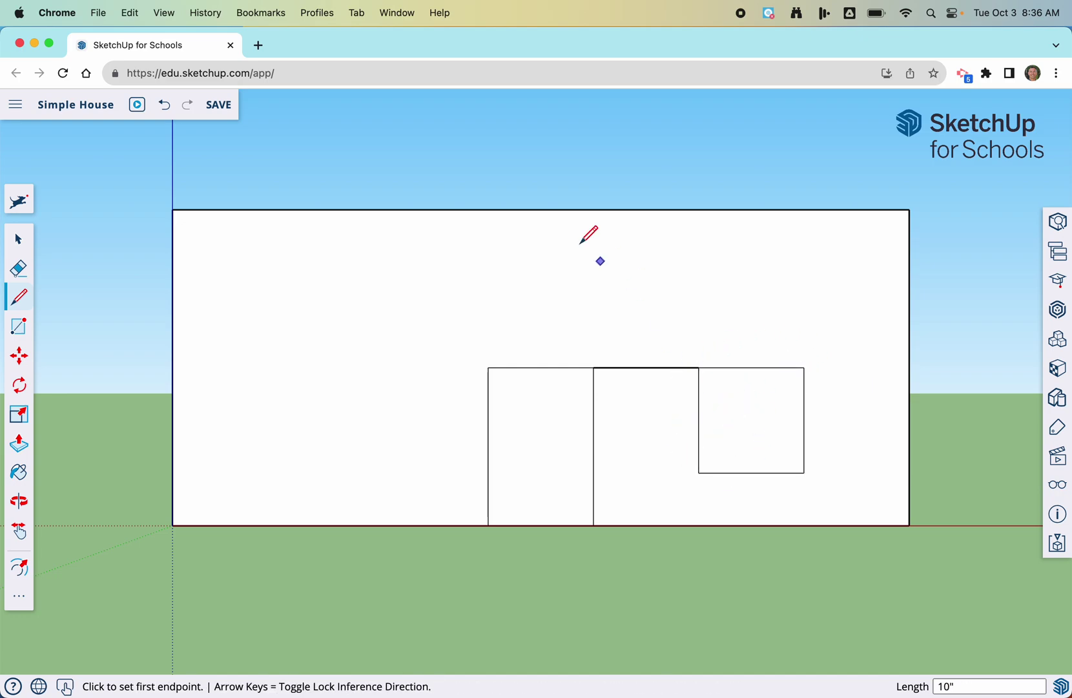
Draw a 10-inch horizontal line outward from the door's upper-left corner and a 10 by 10 inch window rectangle hanging from its far end.
{"action": "left_click", "coordinate": [488, 367]}
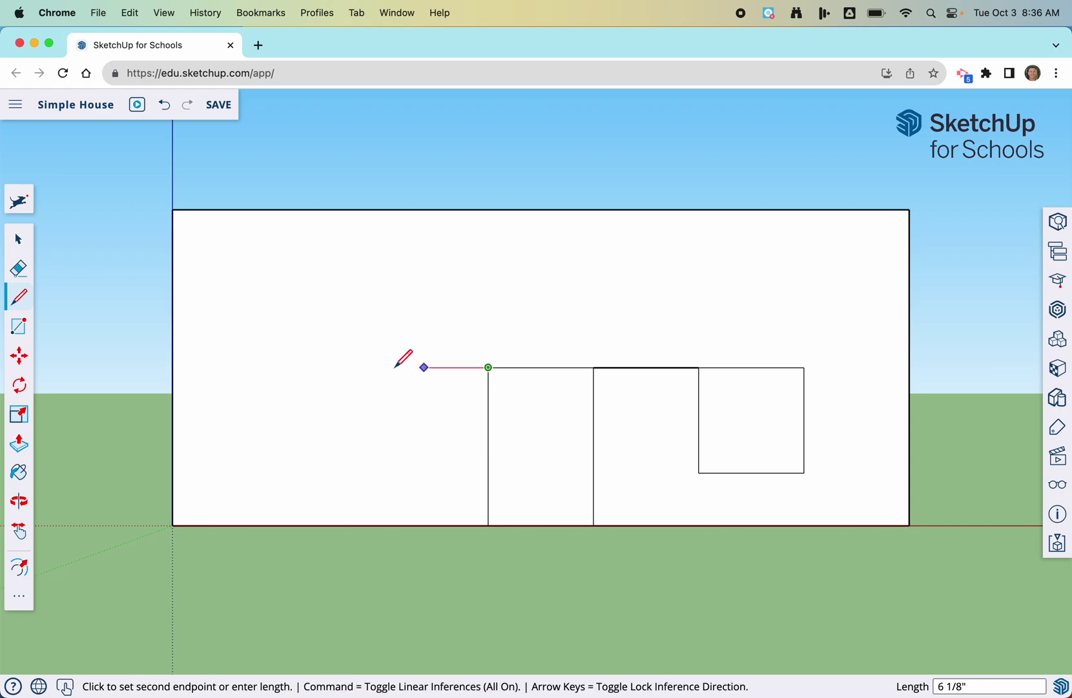
{"action": "type", "text": "1 9"}
{"action": "key", "text": "Return"}
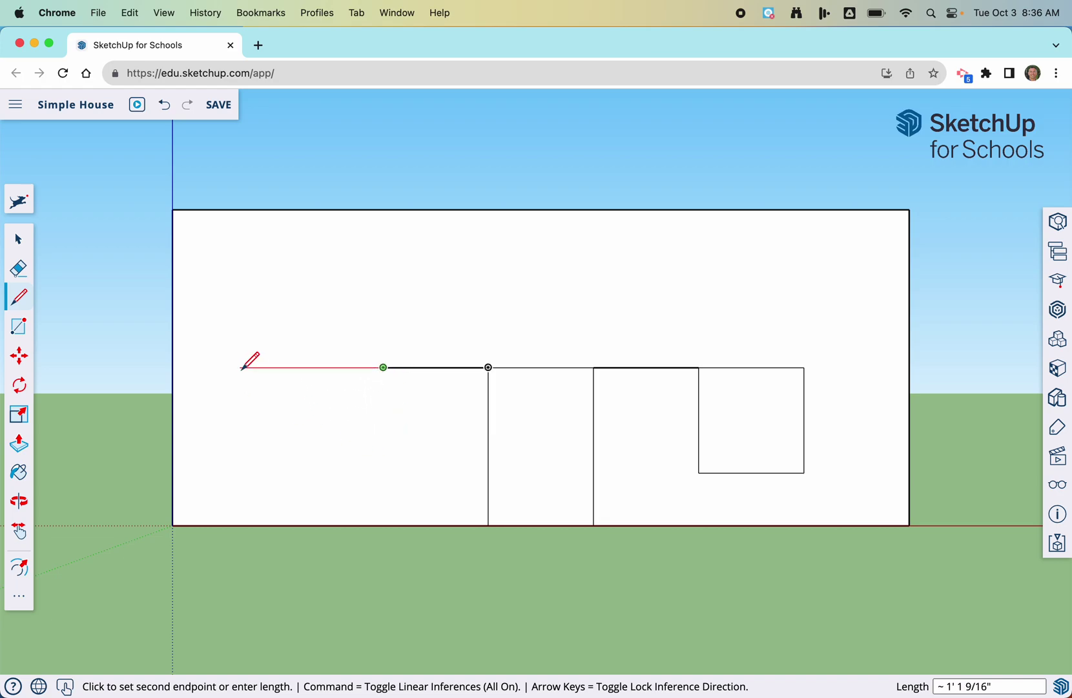
{"action": "left_click", "coordinate": [21, 328]}
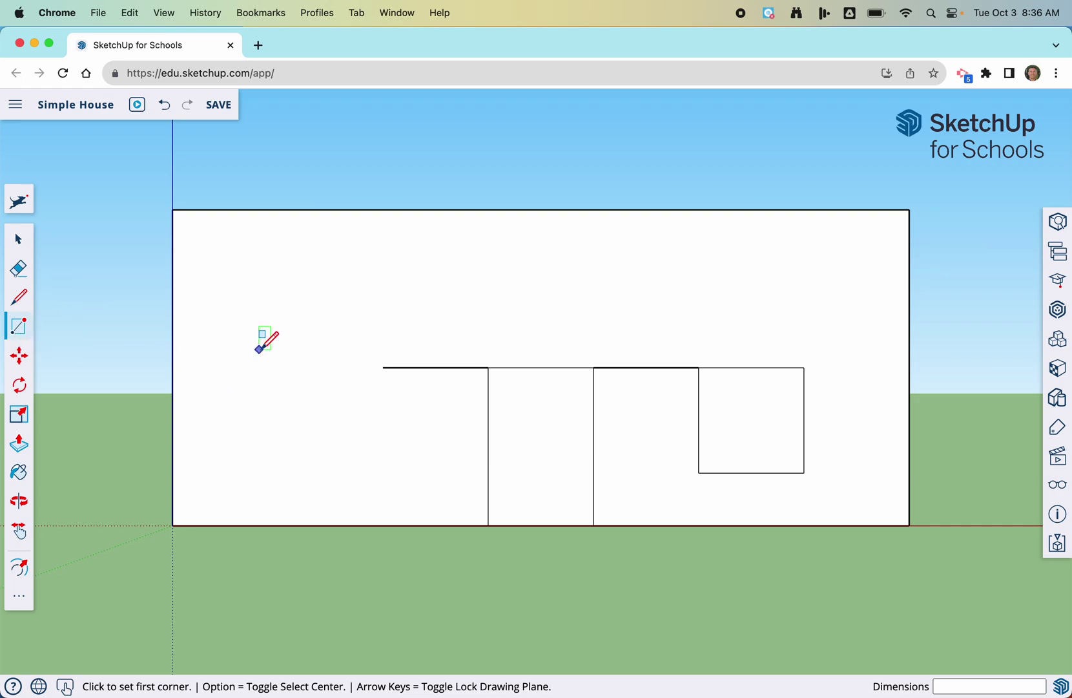
{"action": "left_click", "coordinate": [384, 366]}
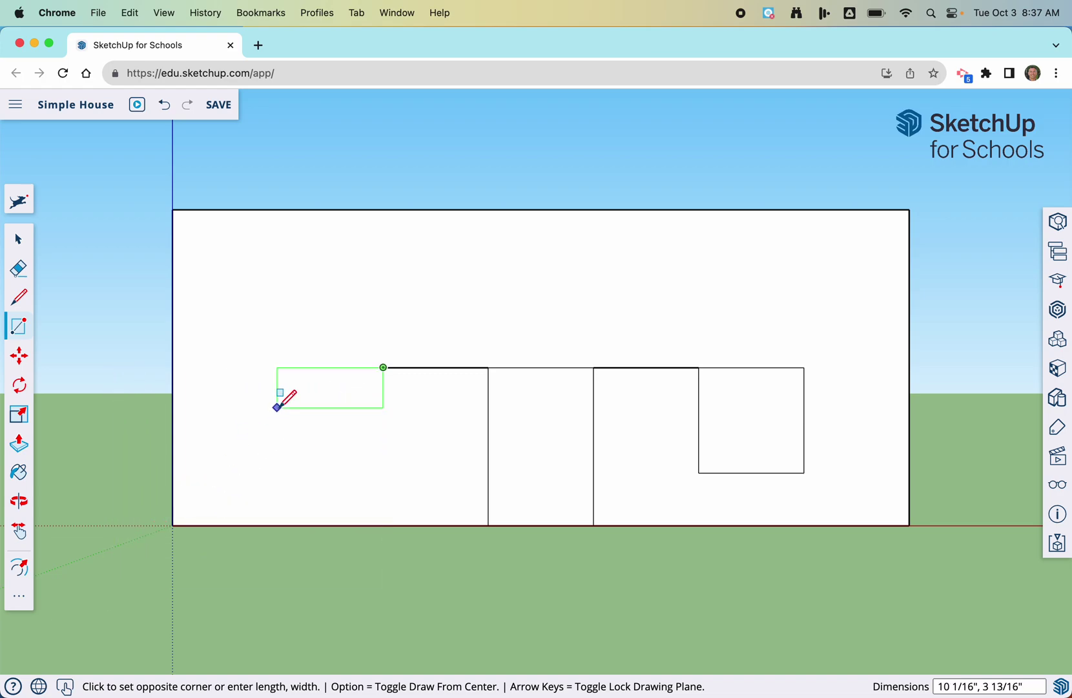
{"action": "type", "text": "10,10"}
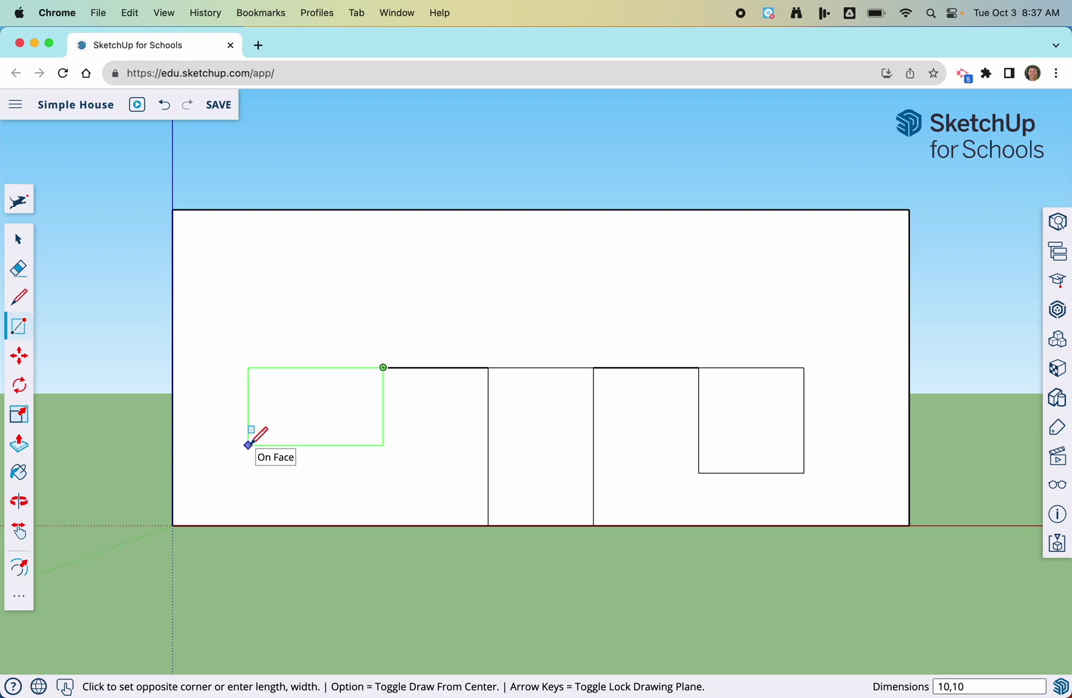
{"action": "key", "text": "Return"}
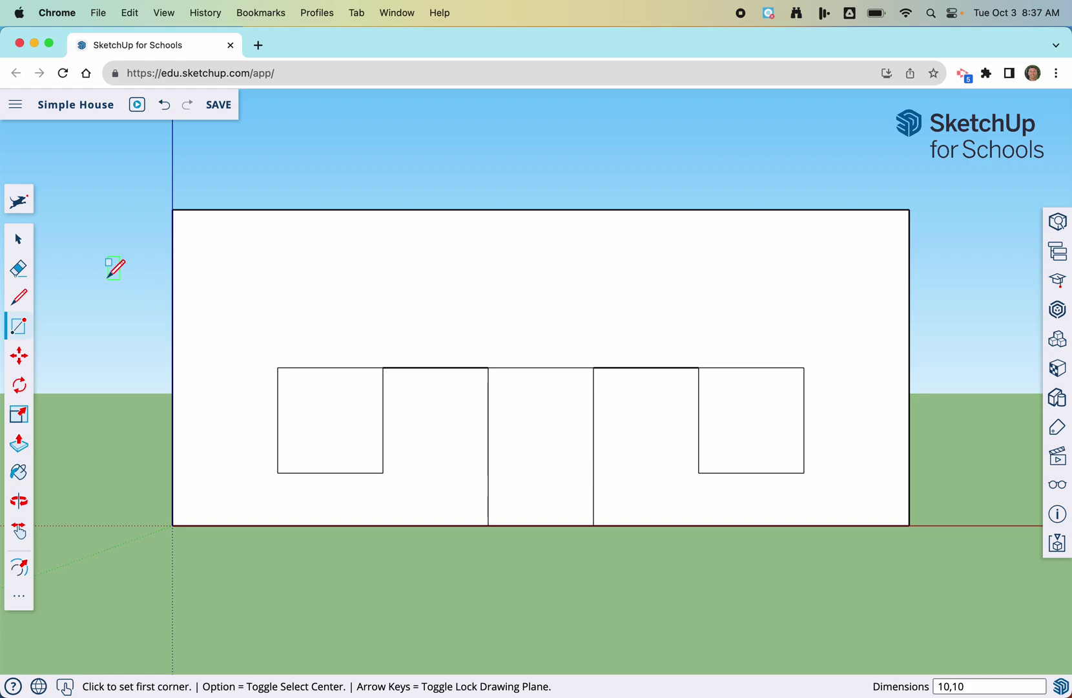
Erase the two horizontal lines connecting the door's top corners to the windows.
{"action": "left_click", "coordinate": [19, 267]}
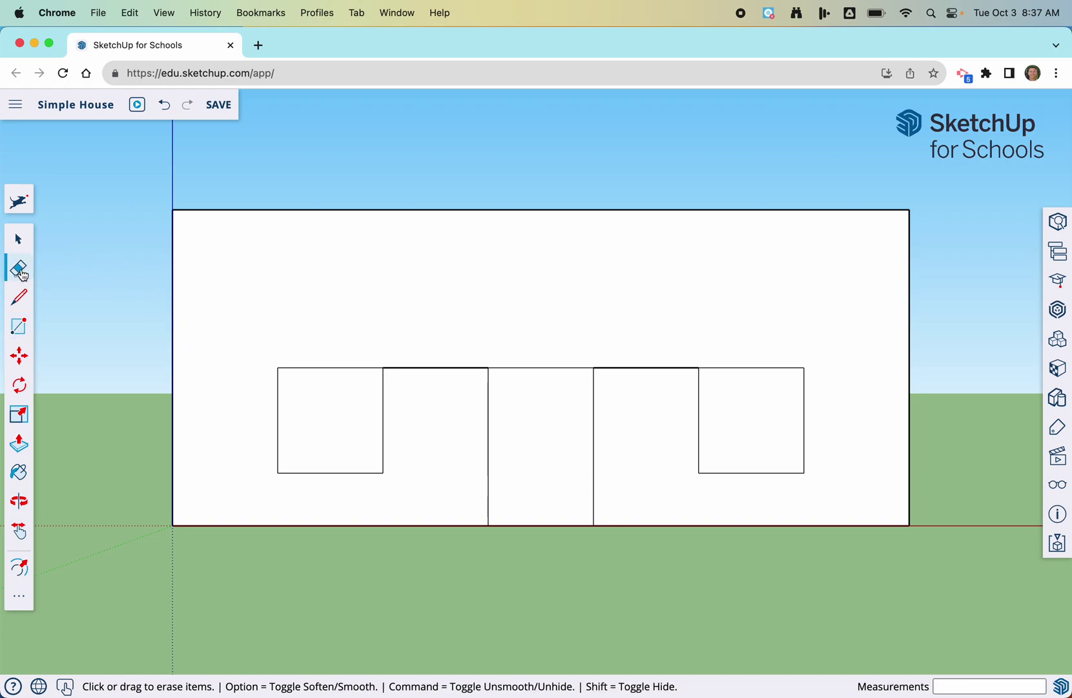
{"action": "left_click", "coordinate": [414, 368]}
{"action": "left_click", "coordinate": [670, 367]}
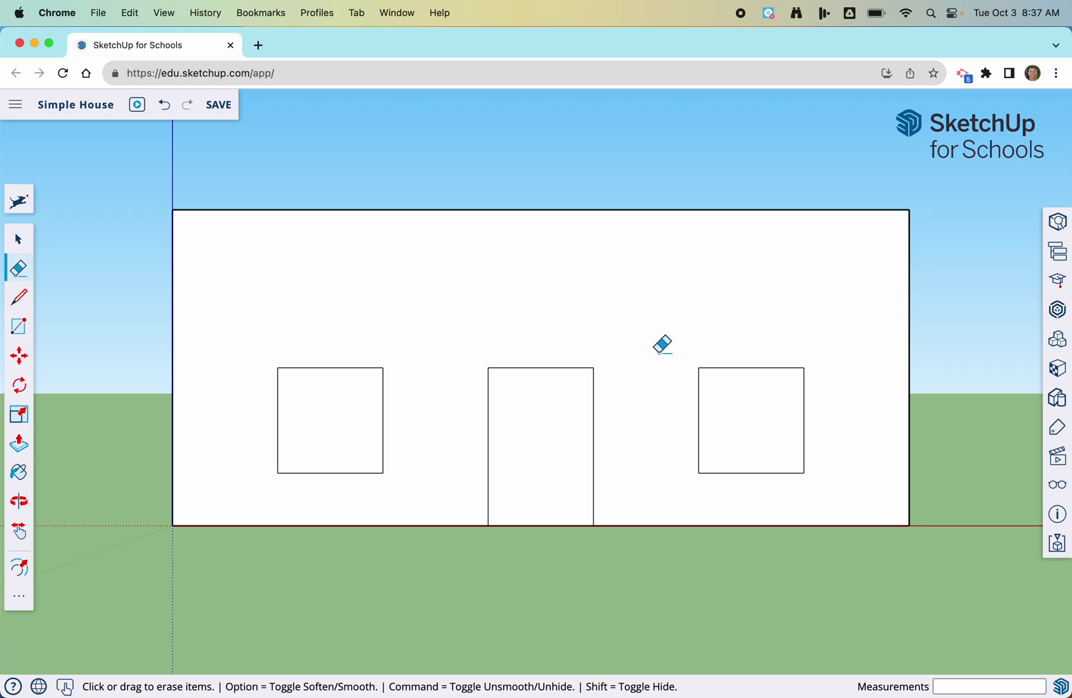
Try drawing a centre line across the box's top face between the midpoints of its short edges, and undo it.
{"action": "left_click", "coordinate": [20, 502]}
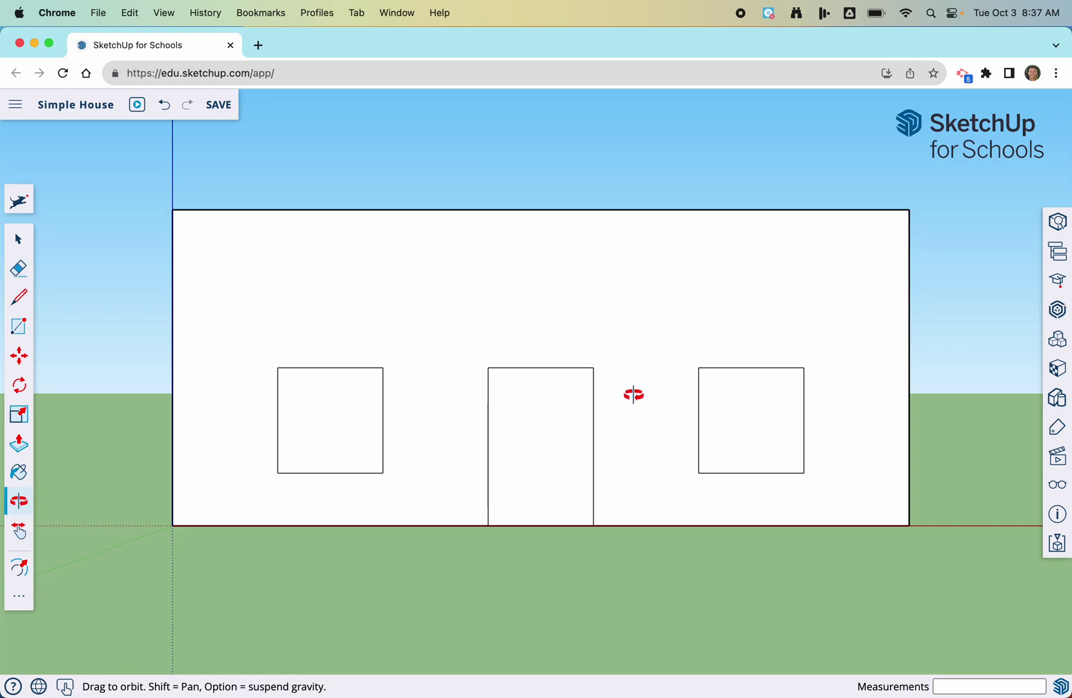
{"action": "left_click_drag", "start_coordinate": [617, 387], "coordinate": [421, 555]}
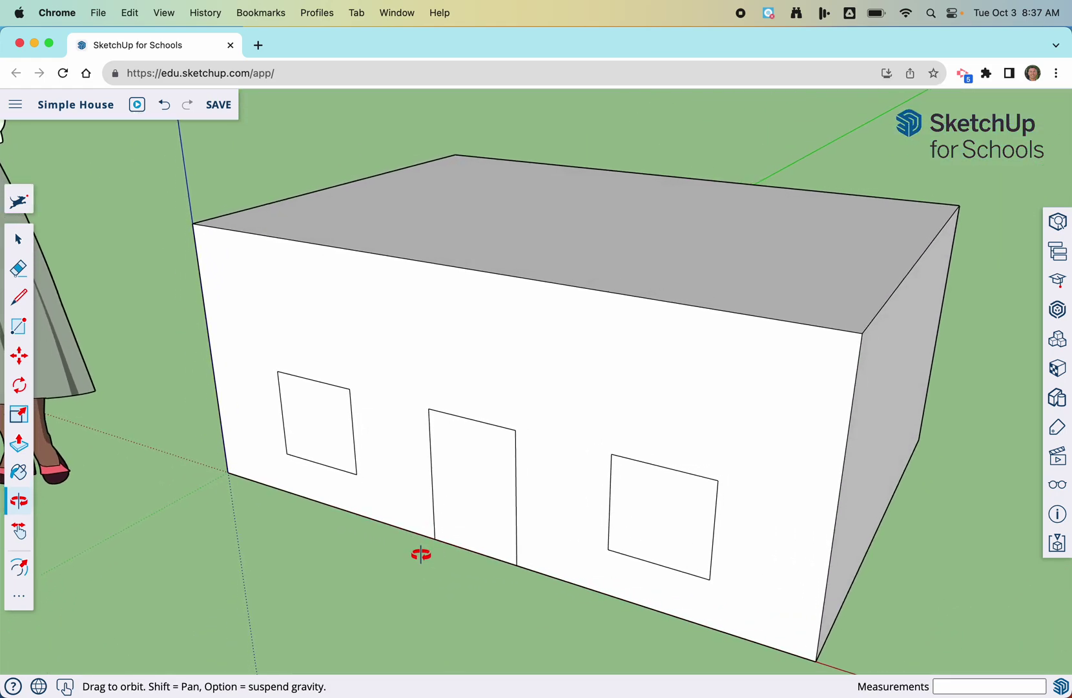
{"action": "left_click_drag", "start_coordinate": [836, 497], "coordinate": [672, 426]}
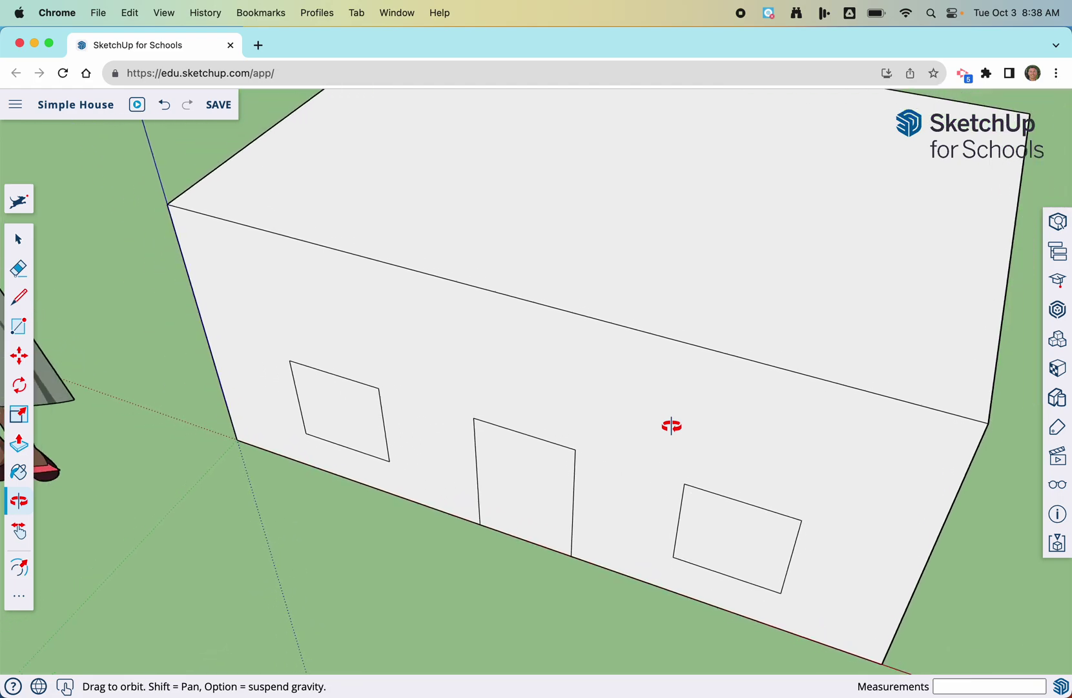
{"action": "scroll", "coordinate": [672, 425], "scroll_direction": "down", "scroll_amount": 5}
{"action": "left_click_drag", "start_coordinate": [783, 319], "coordinate": [710, 384]}
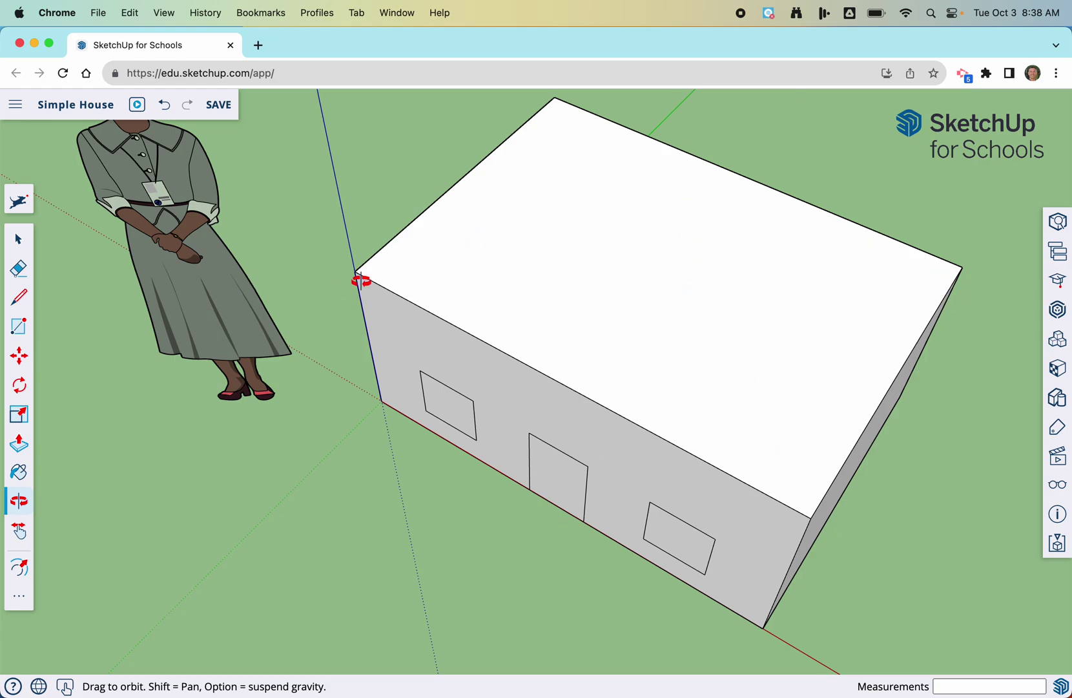
{"action": "left_click_drag", "start_coordinate": [540, 343], "coordinate": [511, 298]}
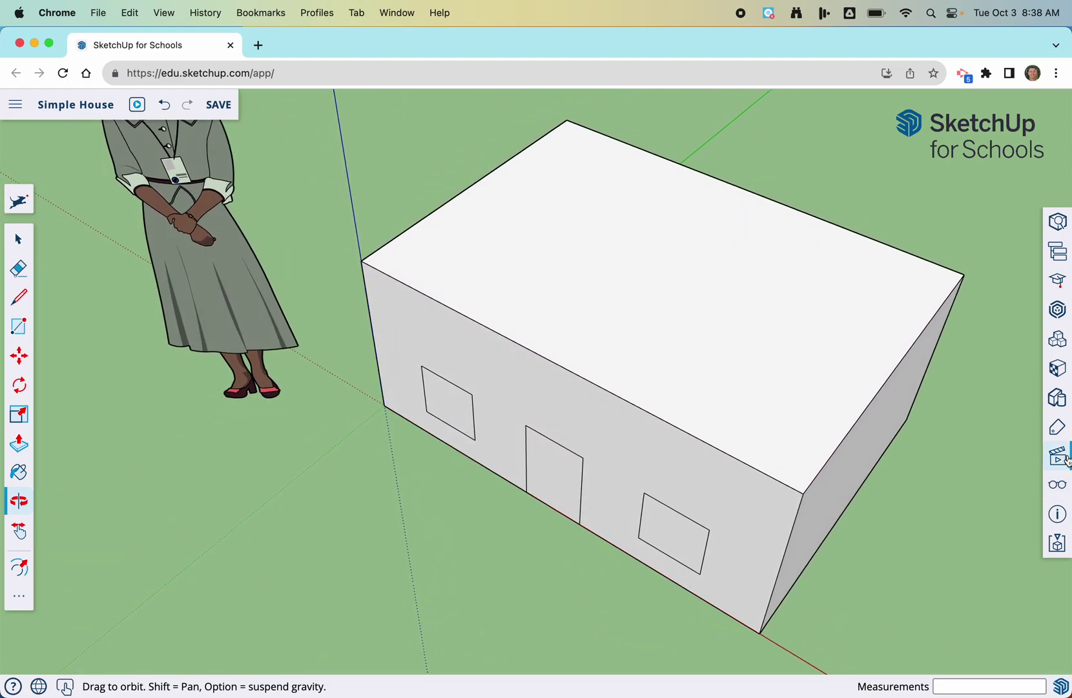
{"action": "mouse_move", "coordinate": [692, 374]}
{"action": "left_mouse_down"}
{"action": "mouse_move", "coordinate": [693, 412]}
{"action": "mouse_move", "coordinate": [690, 392]}
{"action": "left_mouse_up"}
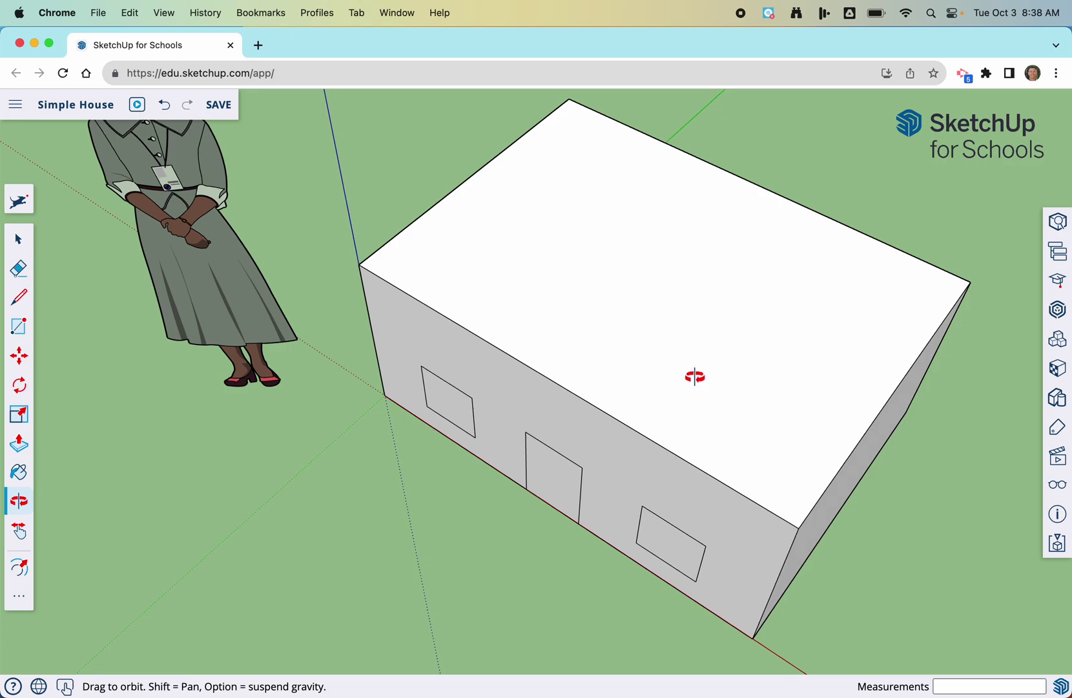
{"action": "left_click", "coordinate": [19, 299]}
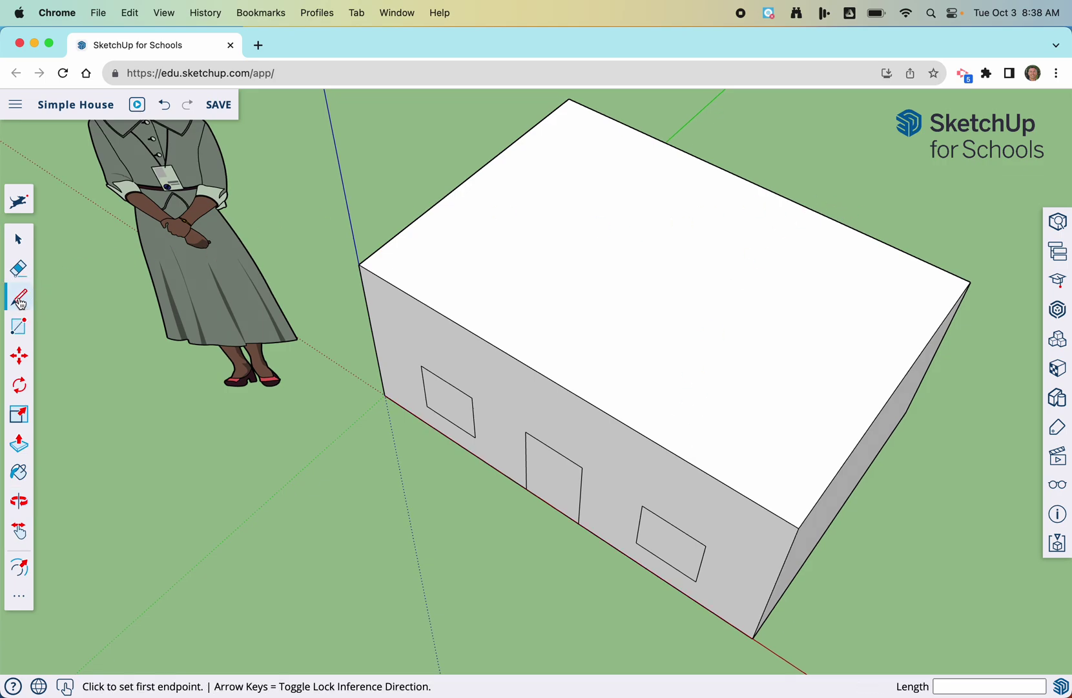
{"action": "left_click", "coordinate": [472, 175]}
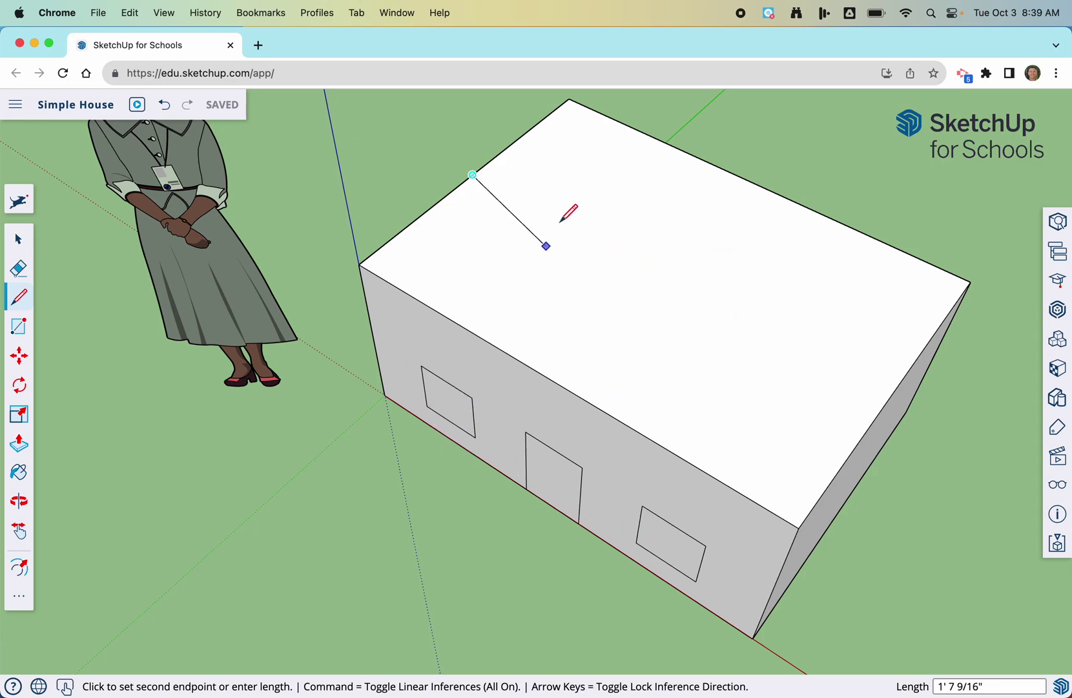
{"action": "left_click", "coordinate": [895, 392]}
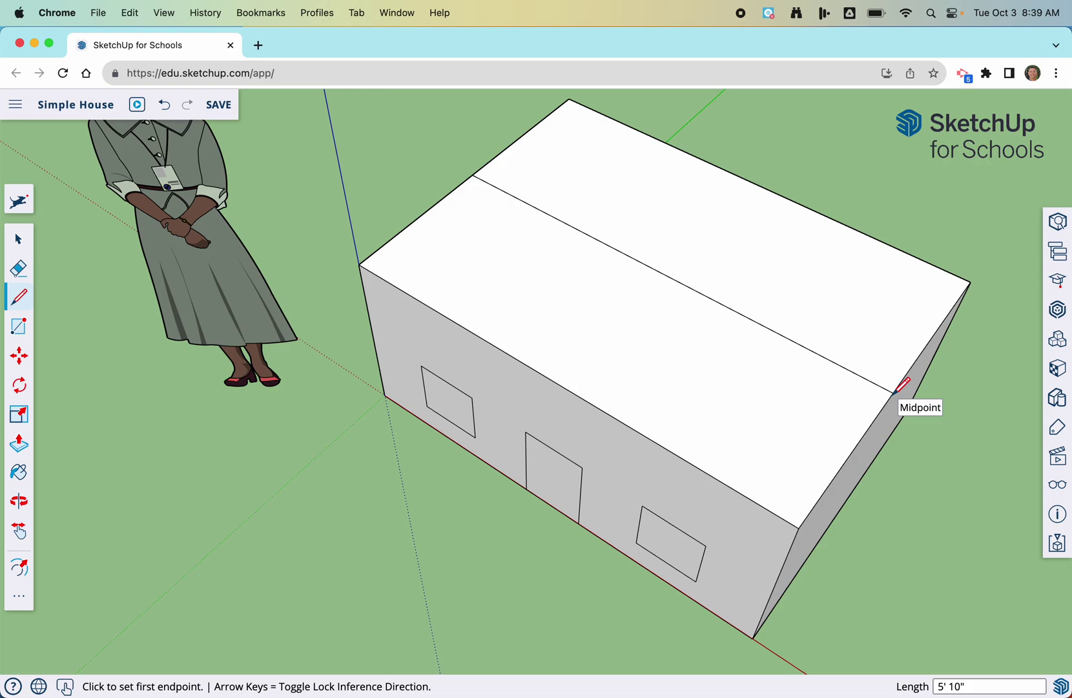
{"action": "left_click", "coordinate": [163, 110]}
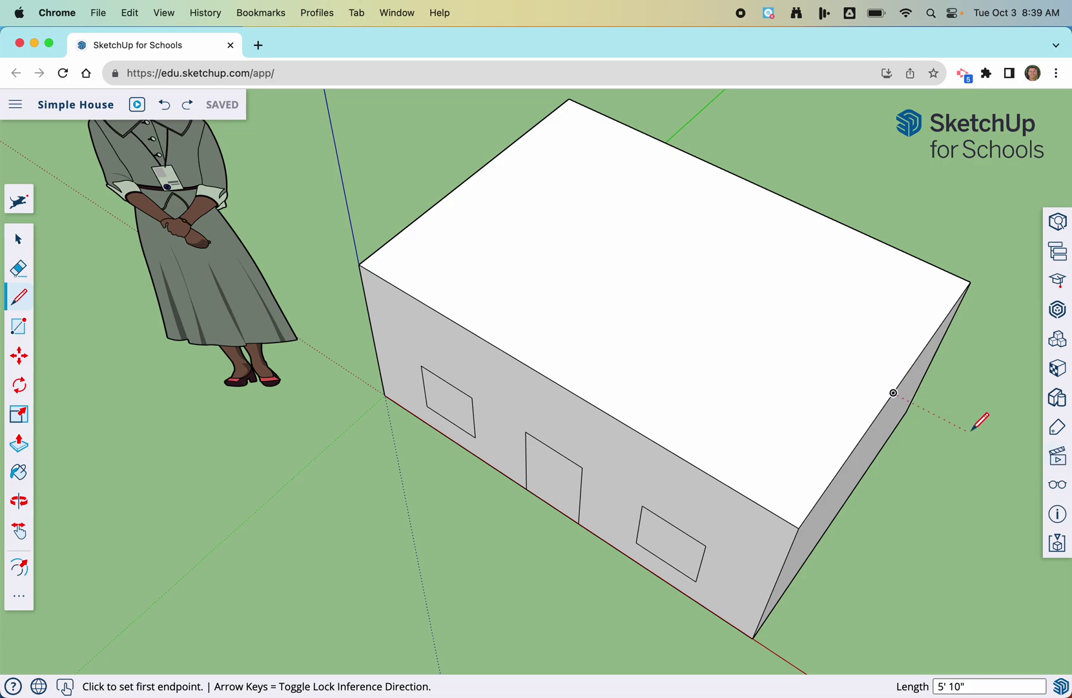
Switch to the top view and draw a line across the top face between the midpoints of its short edges.
{"action": "left_click", "coordinate": [19, 241]}
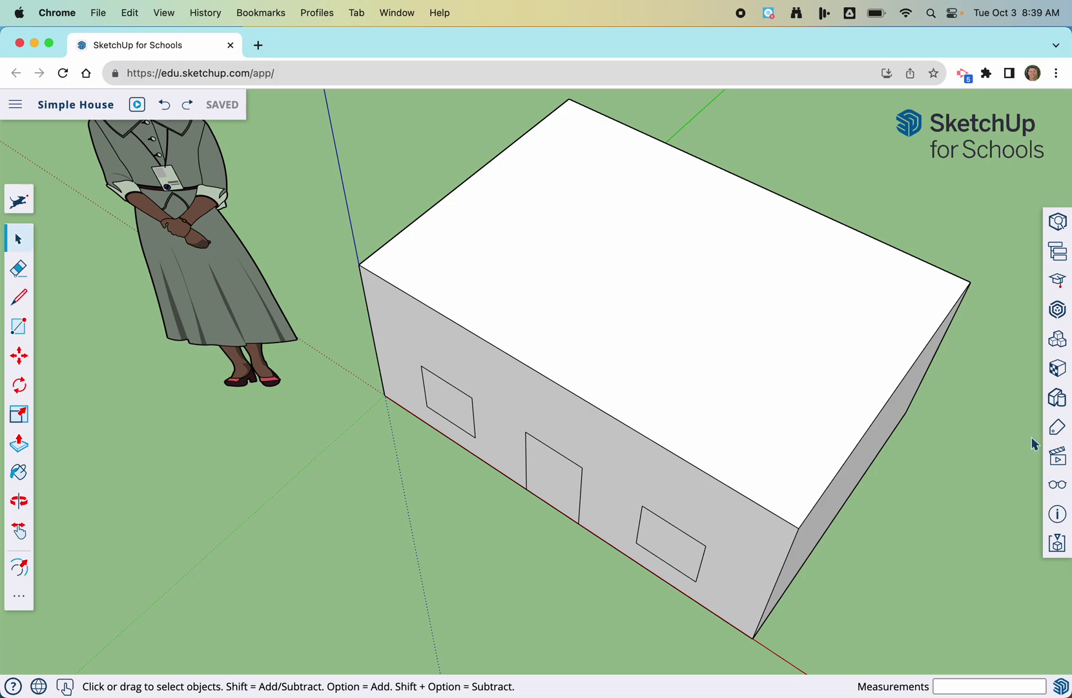
{"action": "left_click", "coordinate": [1060, 459]}
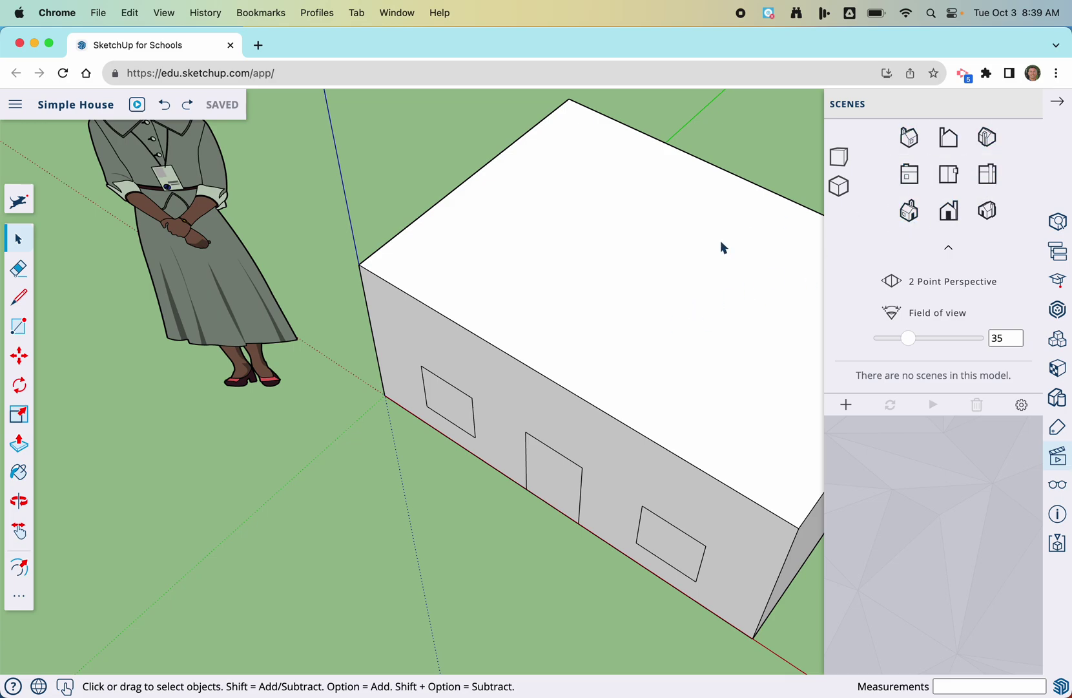
{"action": "left_click", "coordinate": [954, 180]}
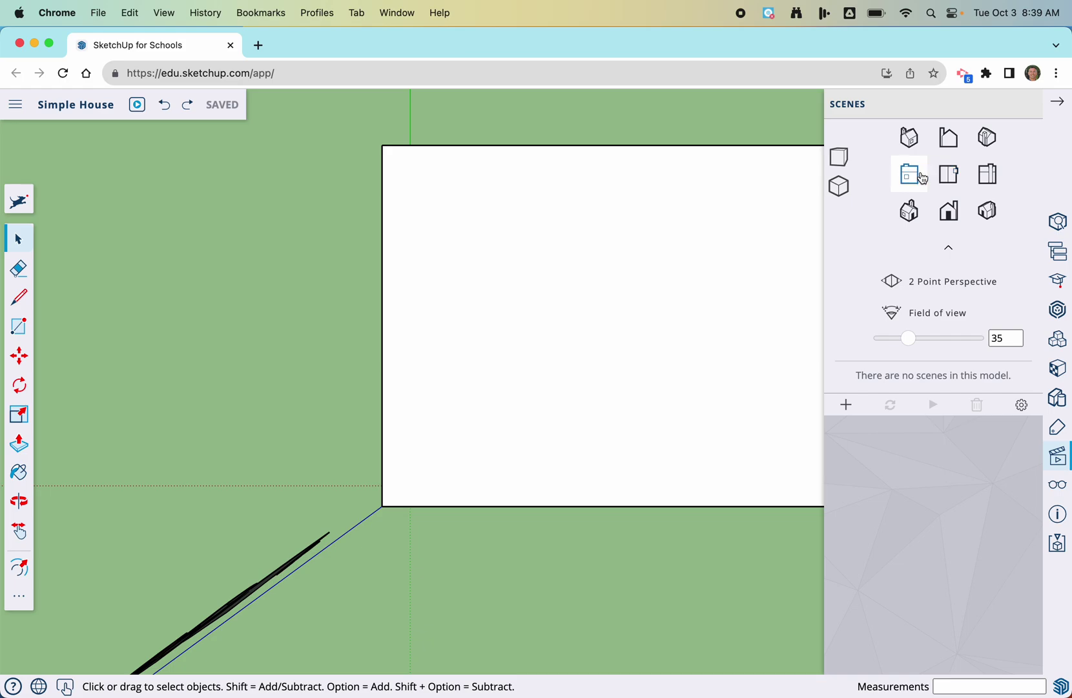
{"action": "left_click", "coordinate": [1060, 106]}
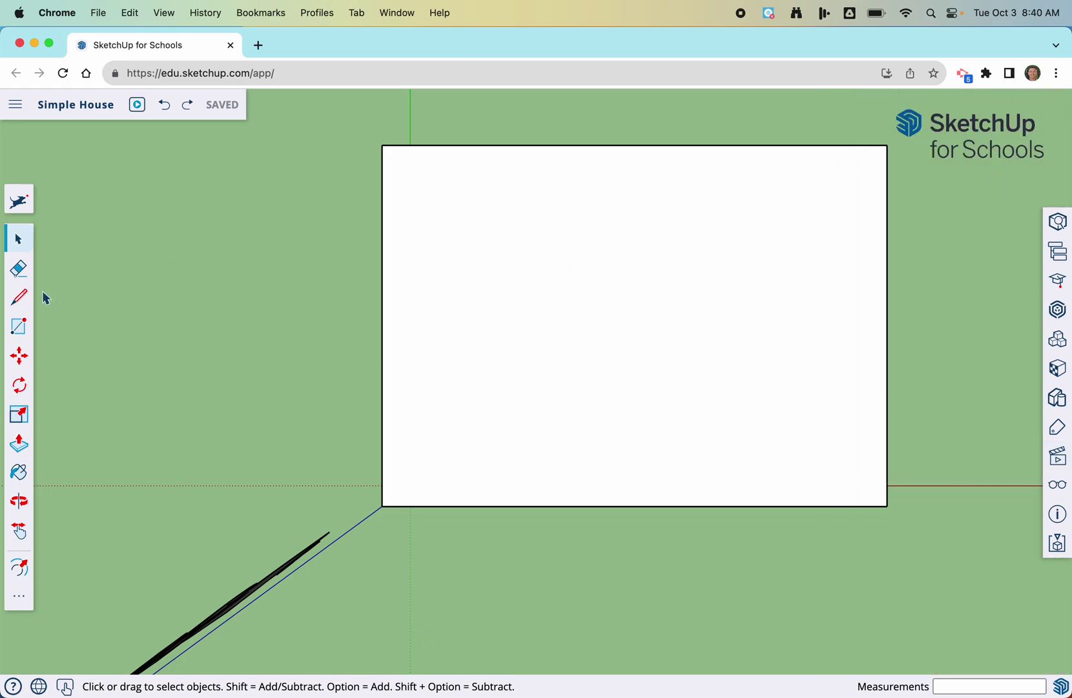
{"action": "left_click", "coordinate": [20, 298]}
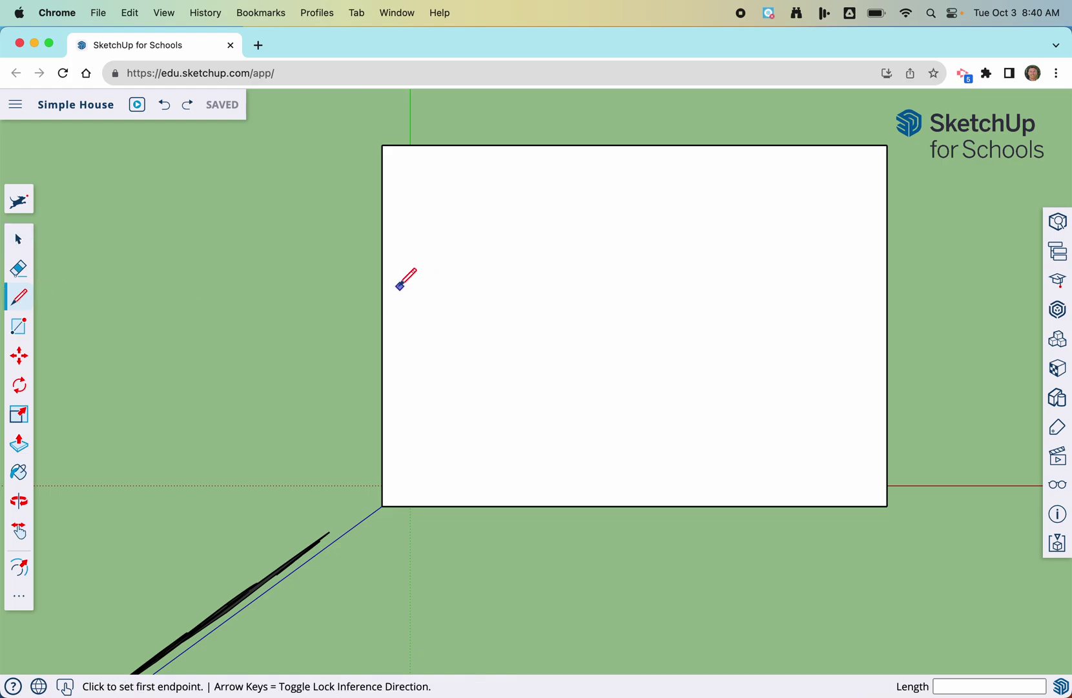
{"action": "left_click", "coordinate": [382, 325]}
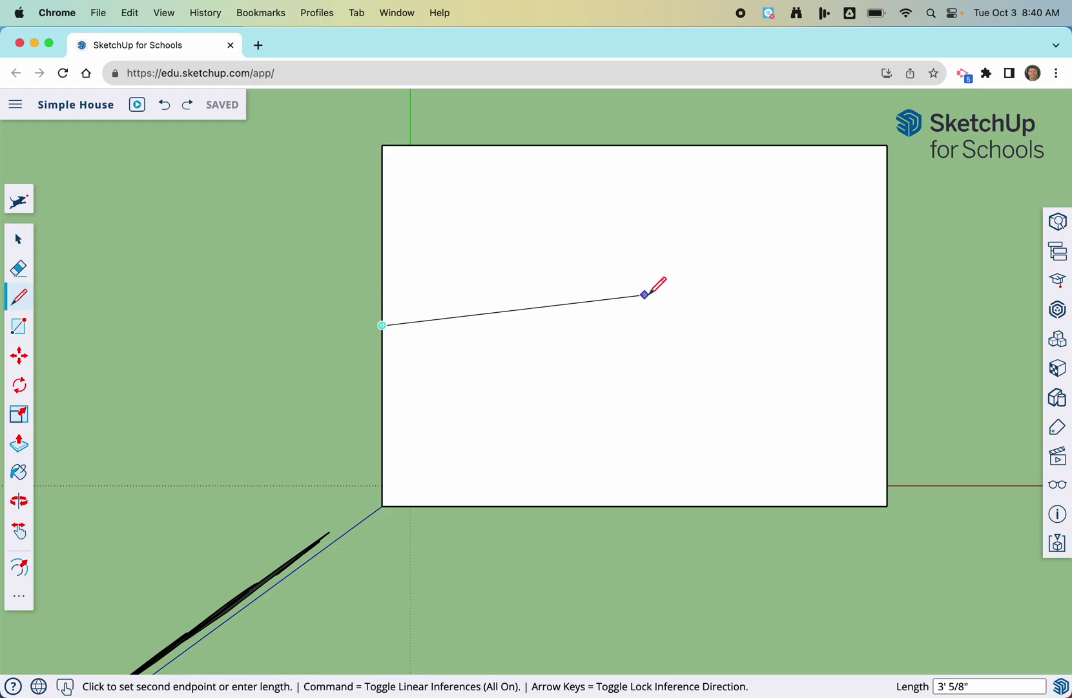
{"action": "left_click", "coordinate": [887, 325]}
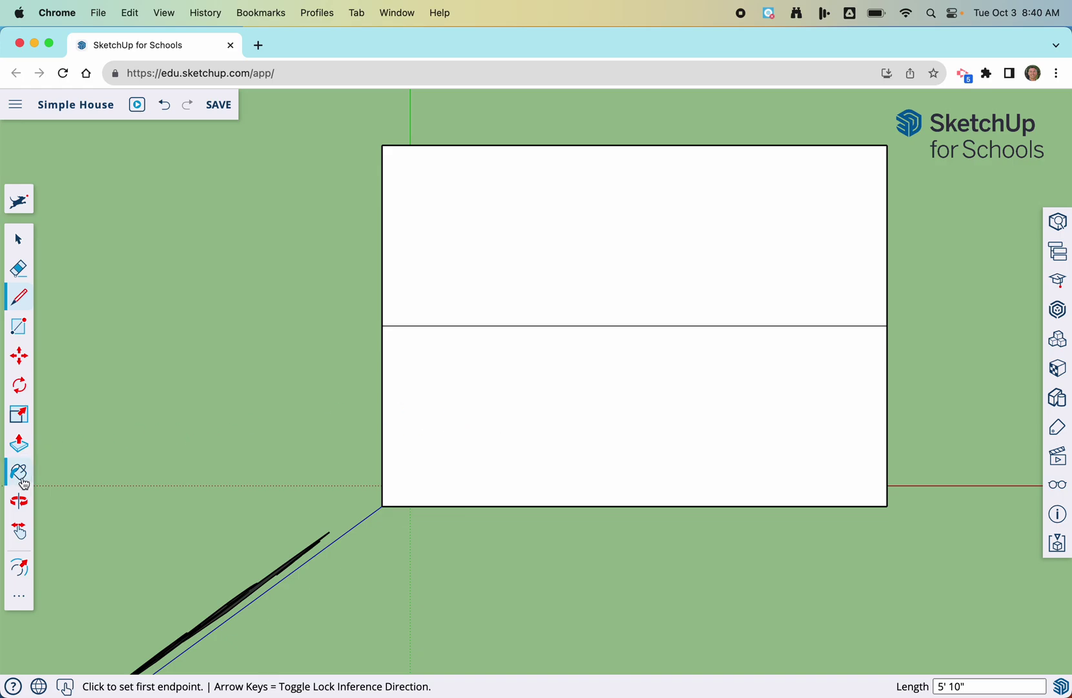
{"action": "left_click", "coordinate": [19, 501]}
{"action": "left_click_drag", "start_coordinate": [606, 510], "coordinate": [707, 460]}
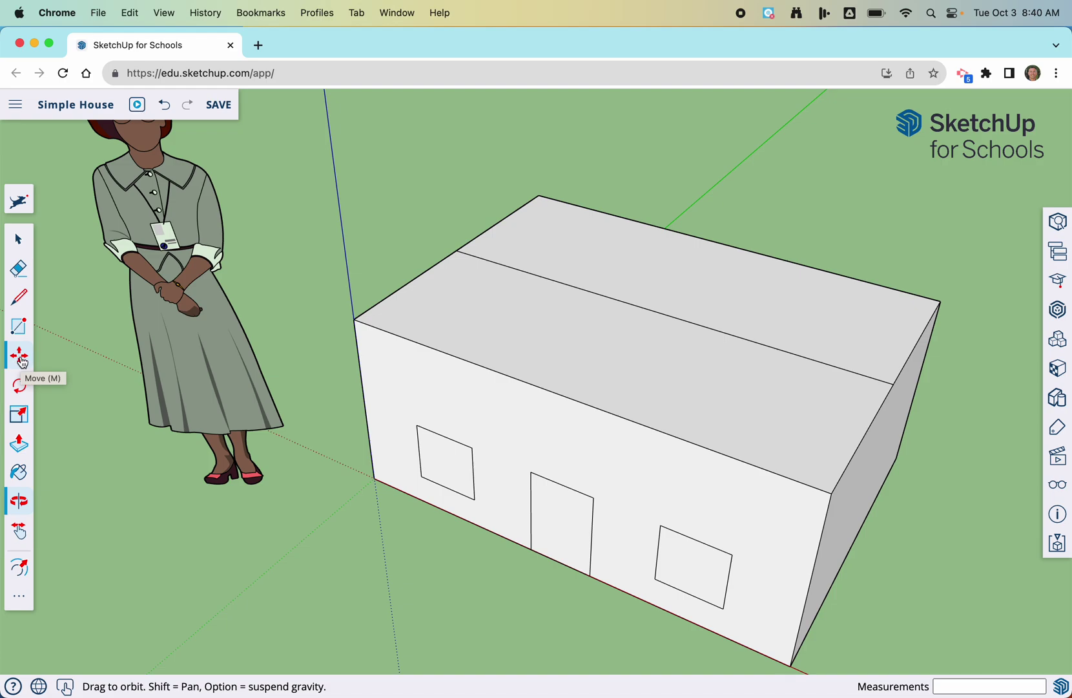
{"action": "left_click", "coordinate": [20, 357]}
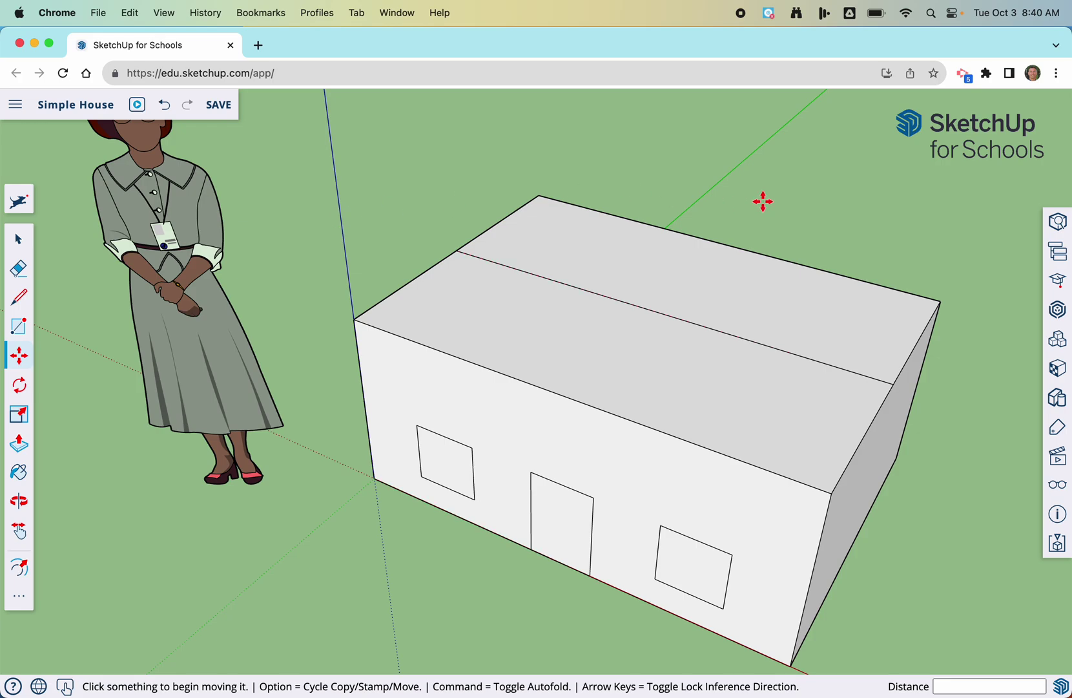
{"action": "left_click", "coordinate": [647, 308]}
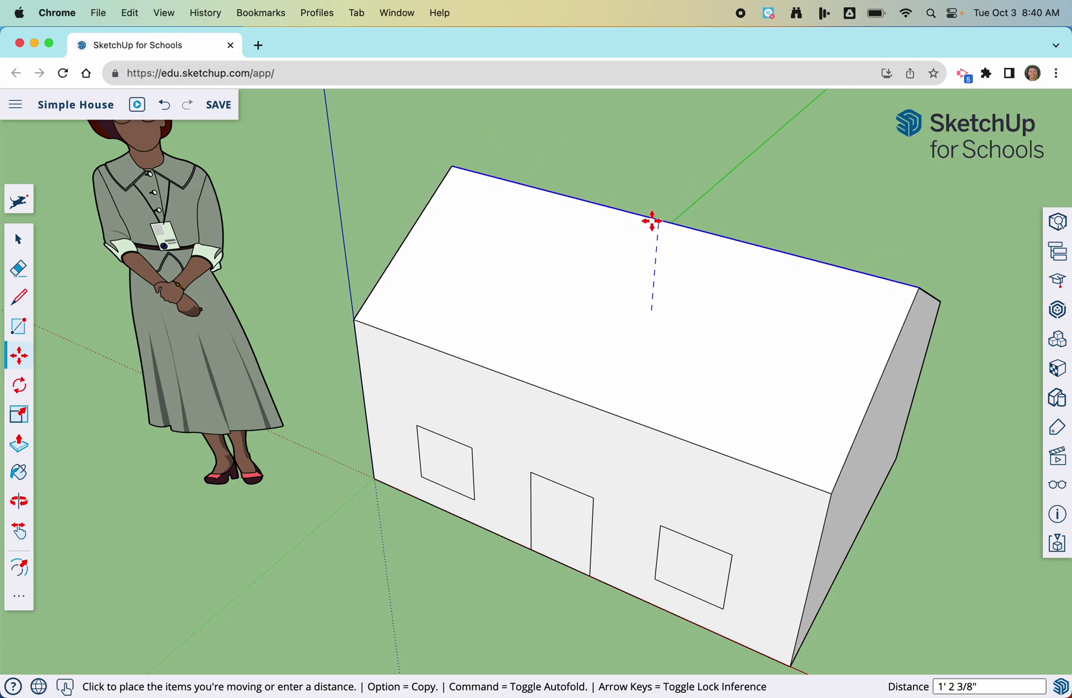
{"action": "key", "text": "Escape"}
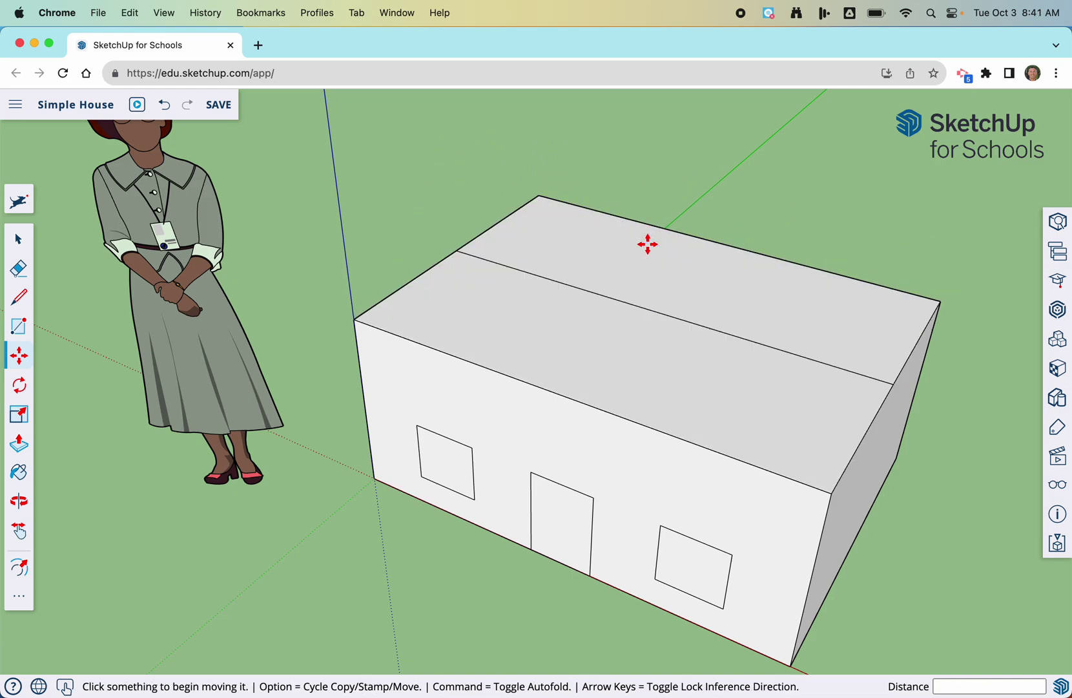
Try moving the front half of the top face up 10 inches, and undo it.
{"action": "left_click", "coordinate": [615, 325]}
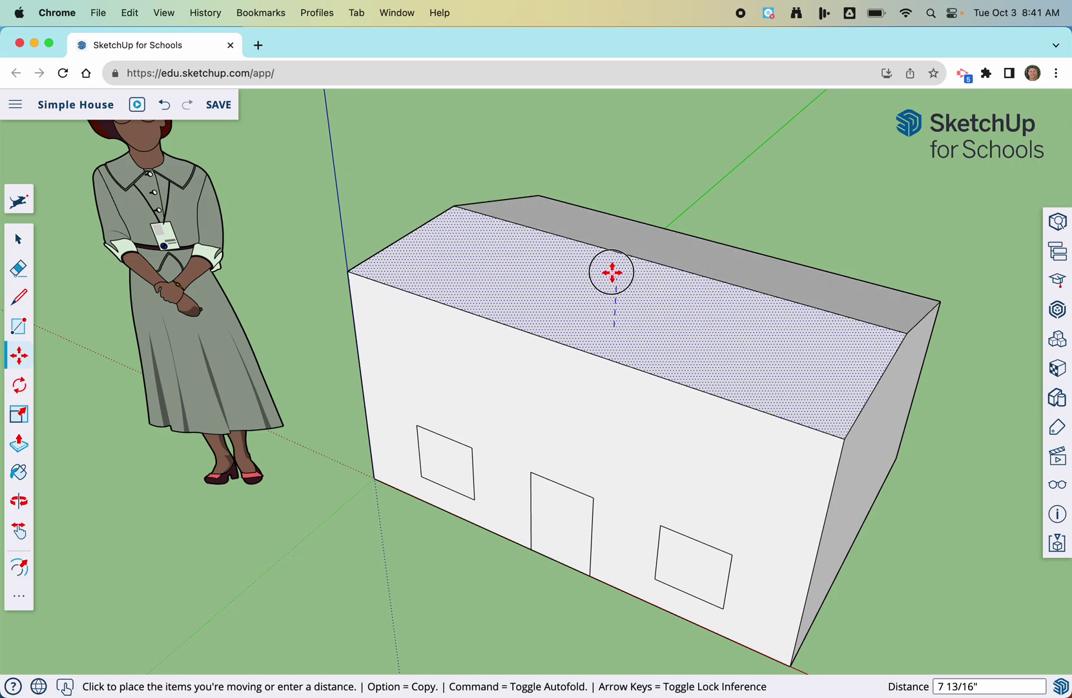
{"action": "left_click", "coordinate": [613, 261]}
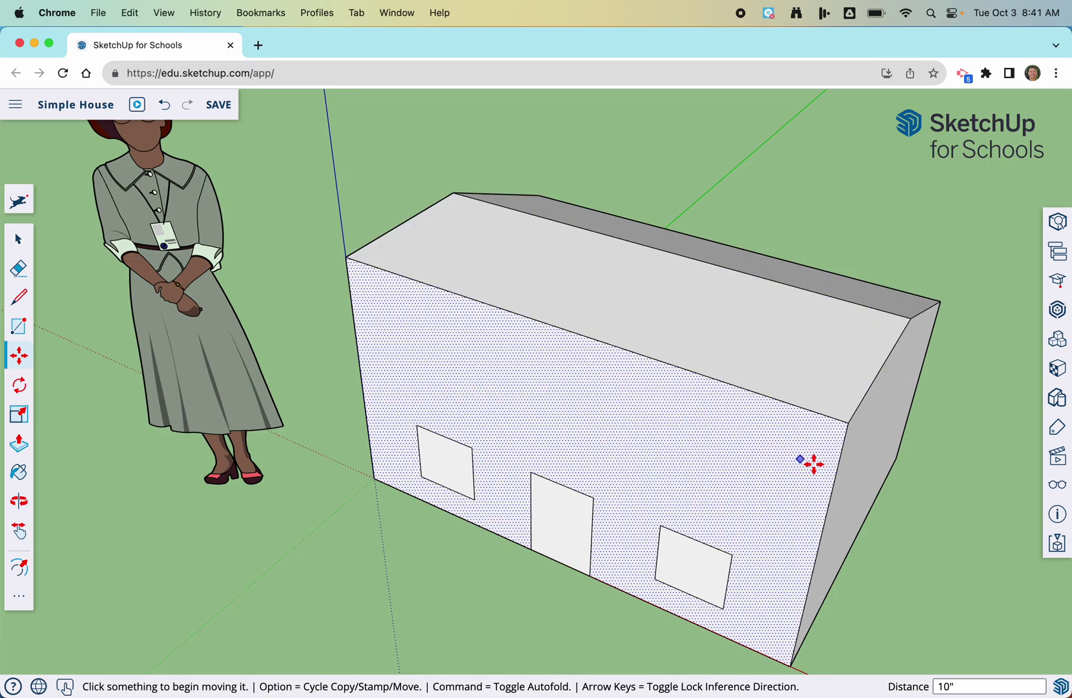
{"action": "left_click", "coordinate": [19, 500]}
{"action": "left_click_drag", "start_coordinate": [516, 563], "coordinate": [352, 489]}
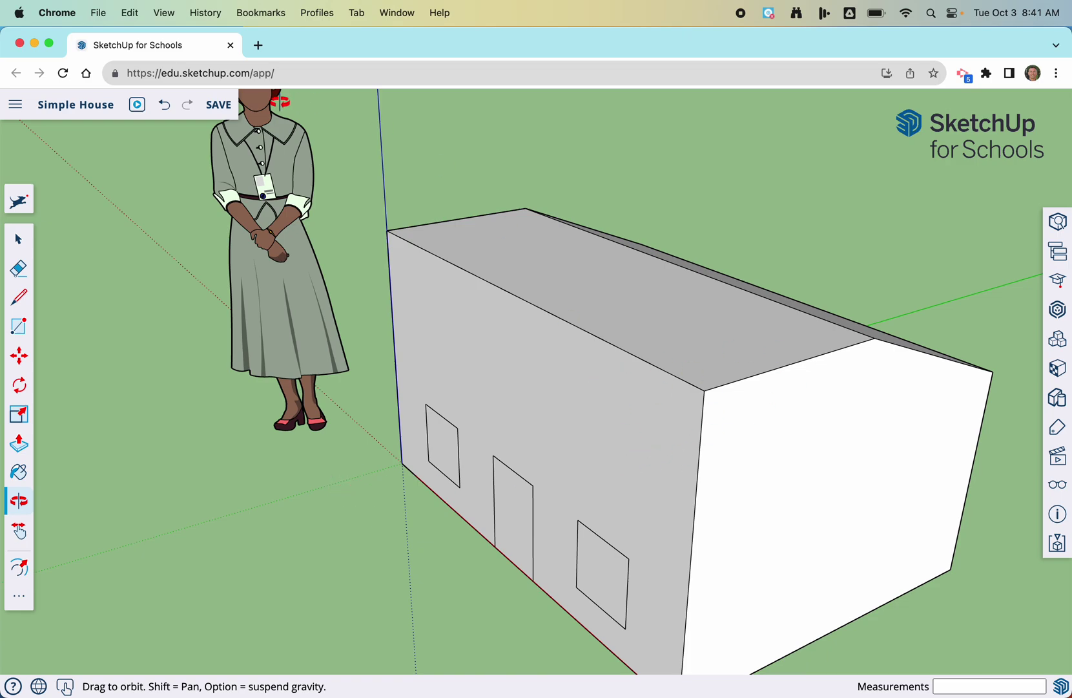
{"action": "left_click", "coordinate": [166, 107]}
Move the roof's centre line up about 6 inches and the front roof face up about 4 3/8 inches.
{"action": "left_click", "coordinate": [19, 355]}
{"action": "left_click", "coordinate": [717, 339]}
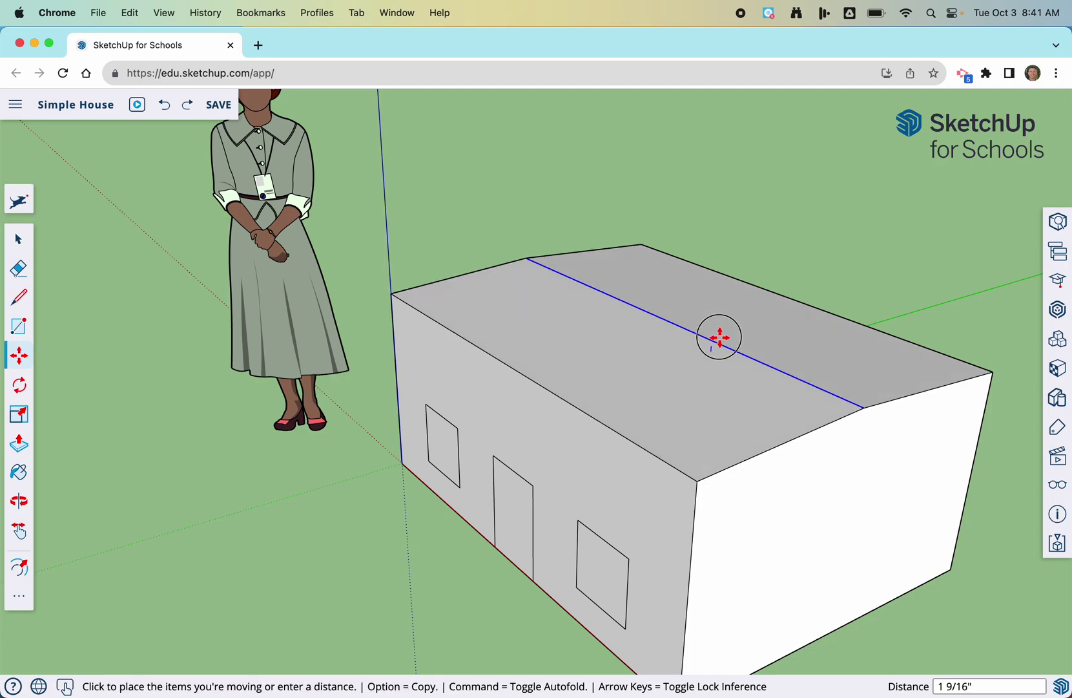
{"action": "left_click", "coordinate": [740, 315]}
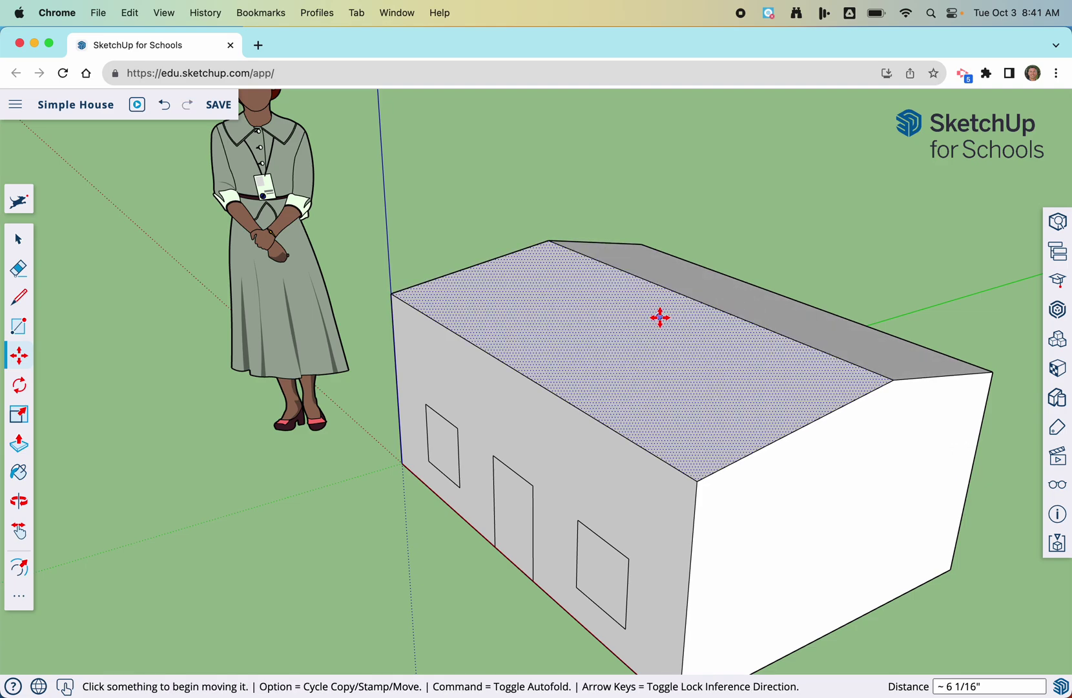
{"action": "left_click", "coordinate": [568, 323]}
{"action": "left_click", "coordinate": [517, 296]}
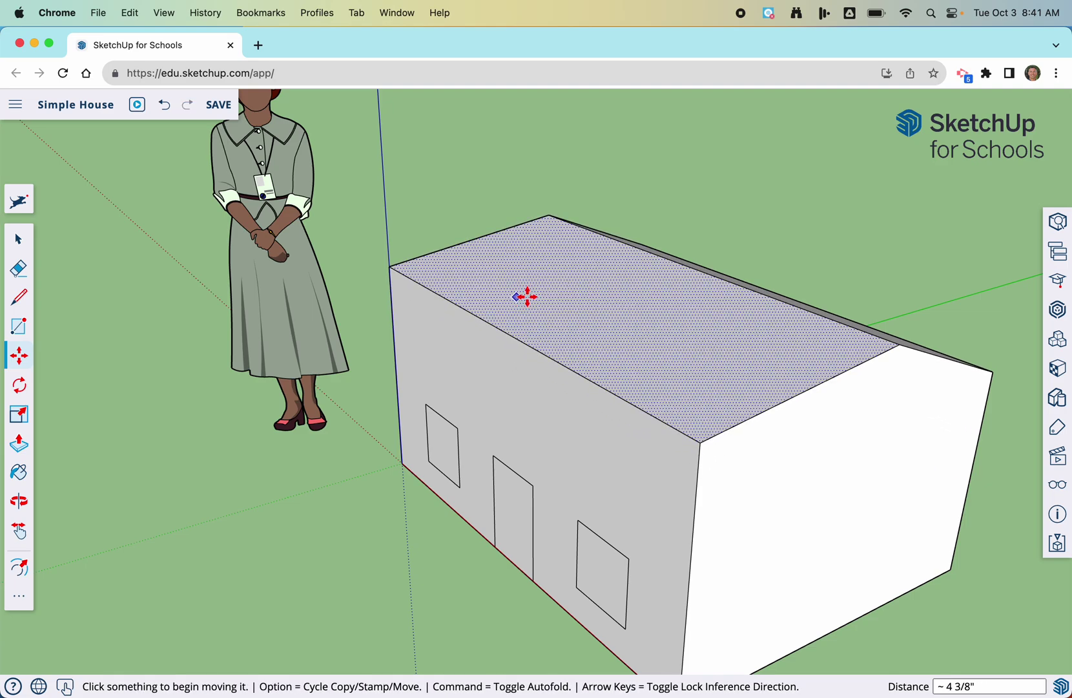
Undo the last two roof moves, back to the flat top face with its centre line.
{"action": "left_click", "coordinate": [166, 106]}
{"action": "left_click", "coordinate": [166, 106]}
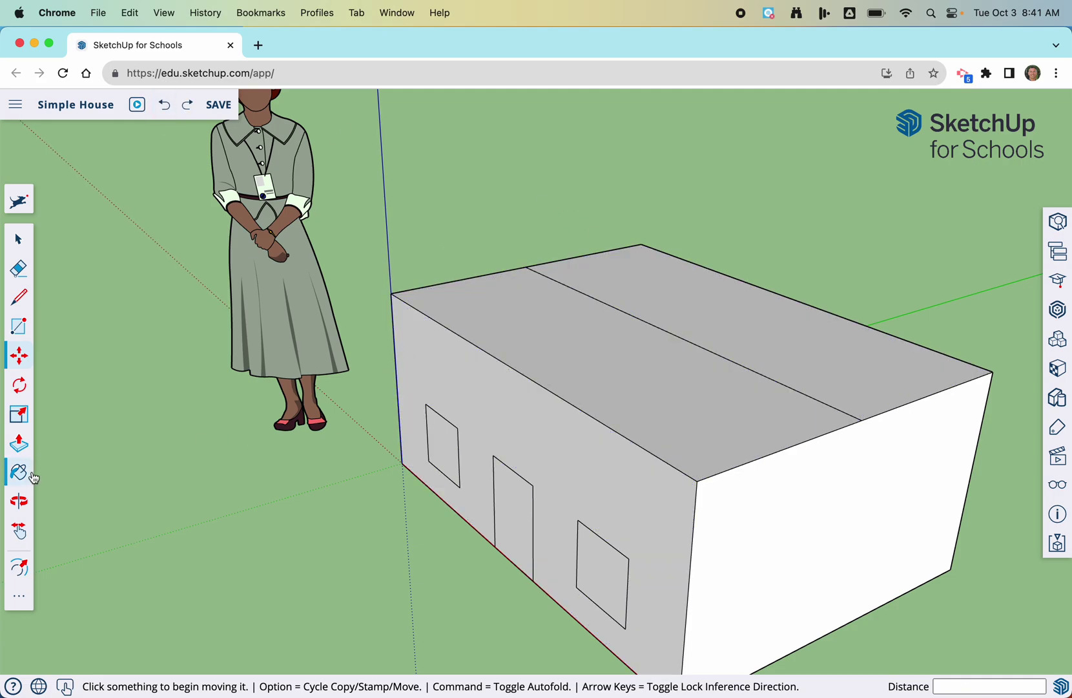
Try moving the top face's centre line straight up along the blue axis by about 17 feet 3 inches.
{"action": "left_click", "coordinate": [19, 501]}
{"action": "left_click_drag", "start_coordinate": [336, 507], "coordinate": [599, 499]}
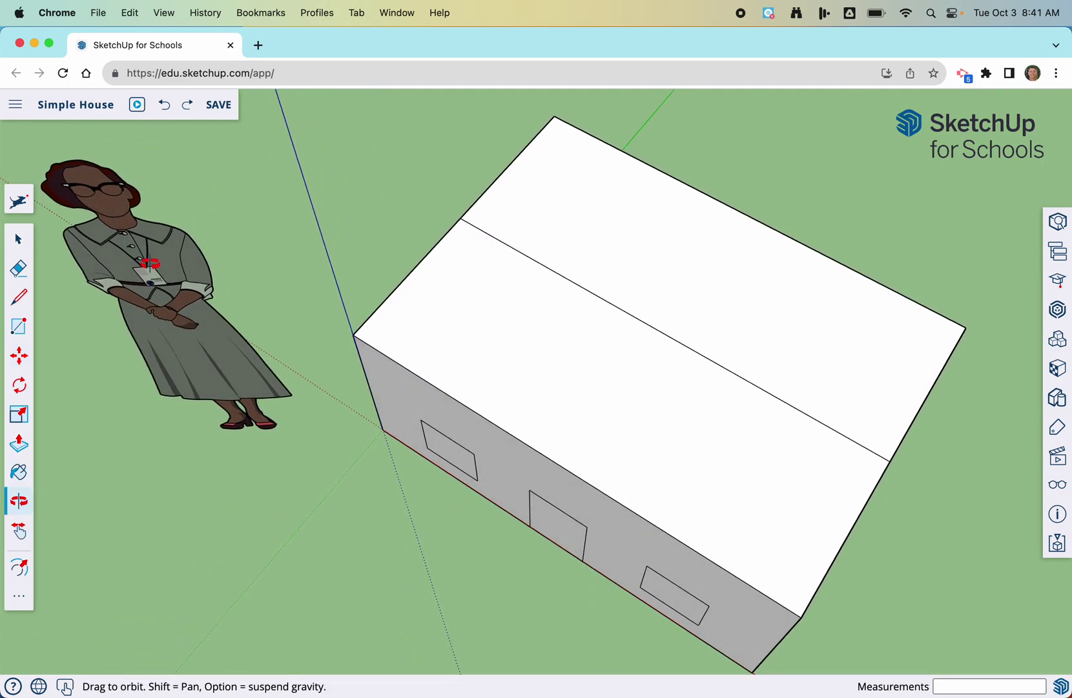
{"action": "left_click", "coordinate": [20, 356]}
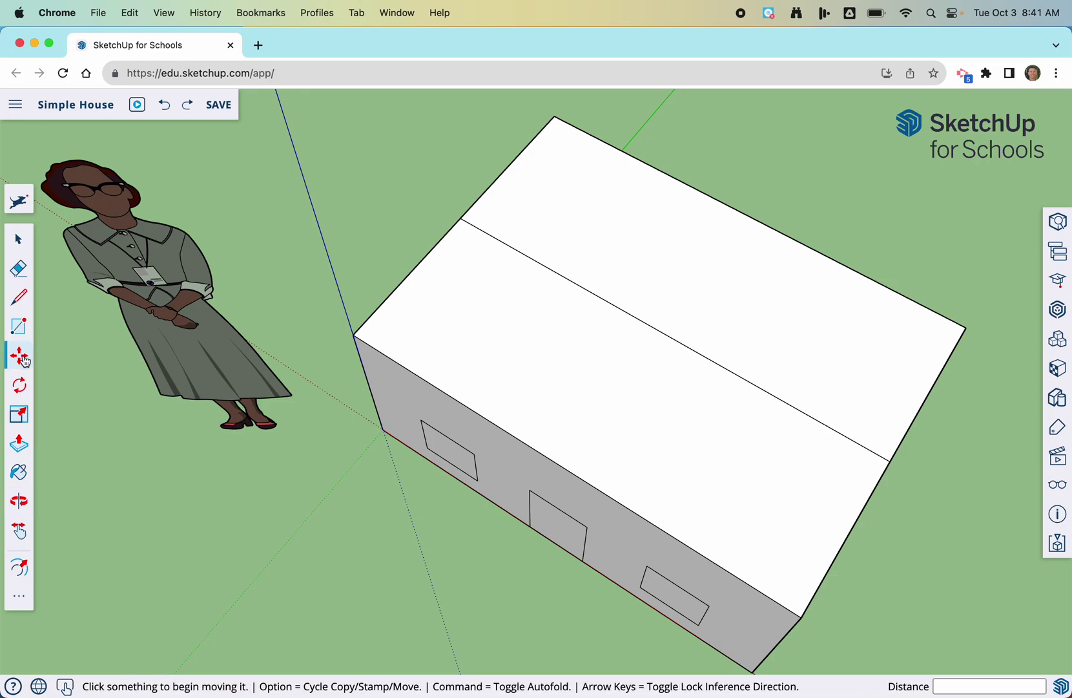
{"action": "left_click", "coordinate": [609, 298]}
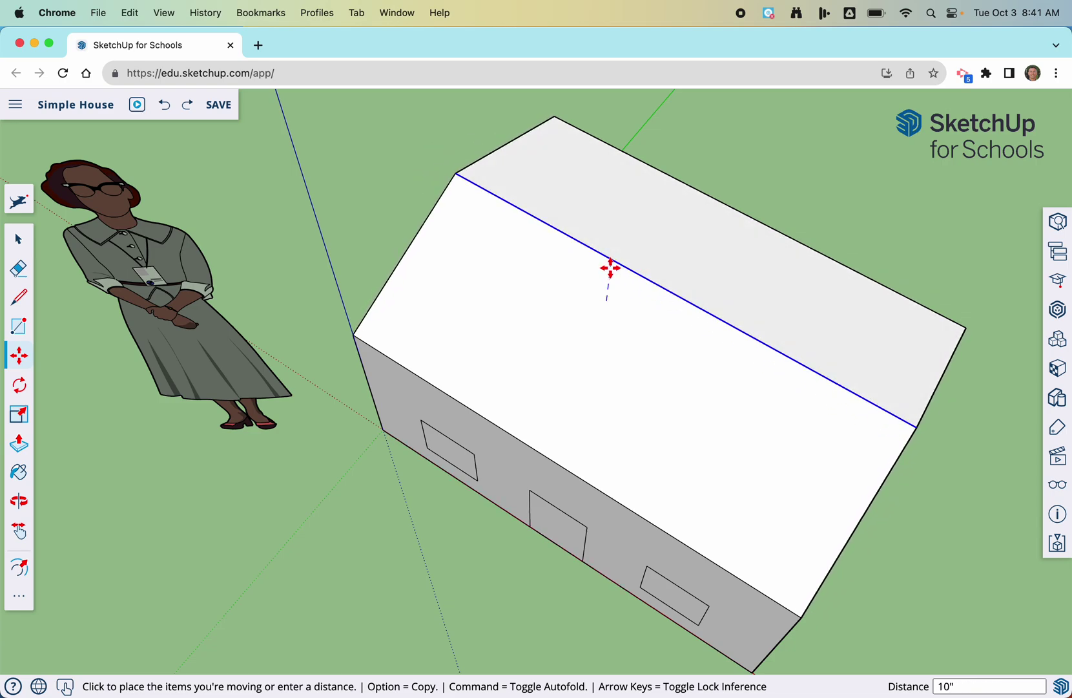
{"action": "scroll", "coordinate": [610, 268], "scroll_direction": "up", "scroll_amount": 2}
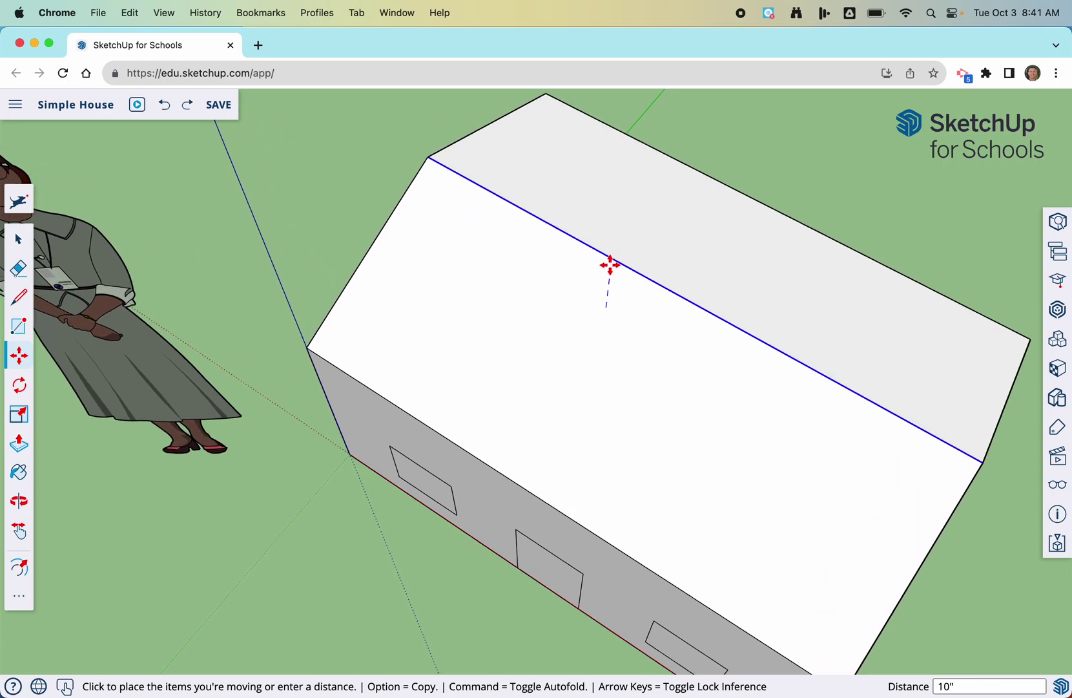
{"action": "scroll", "coordinate": [611, 265], "scroll_direction": "down", "scroll_amount": 4}
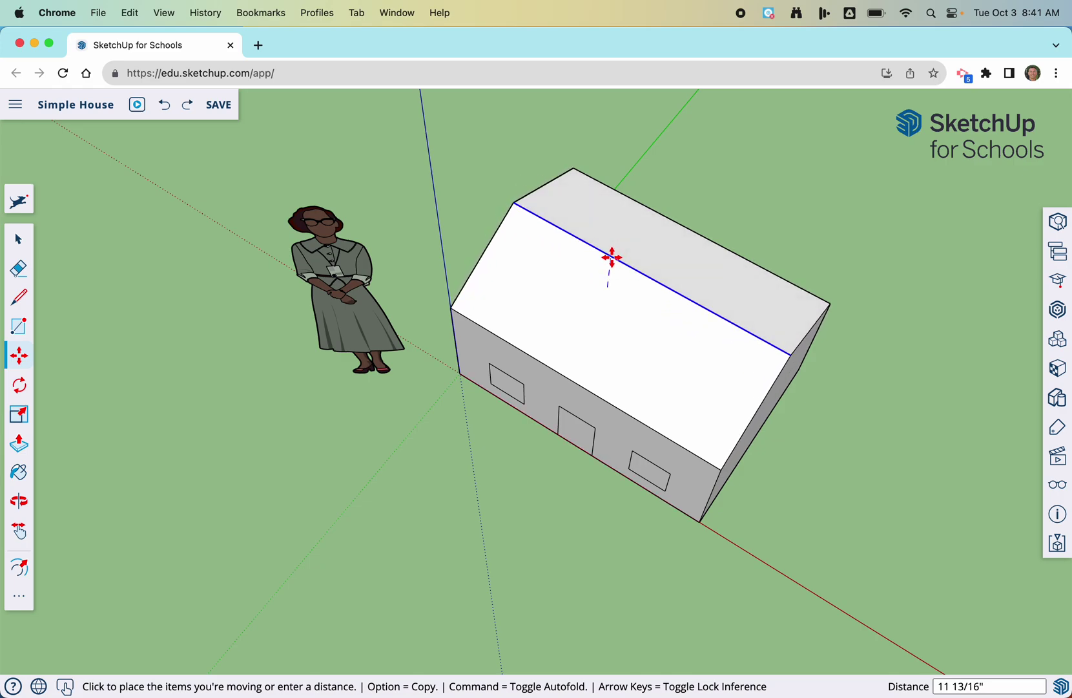
{"action": "scroll", "coordinate": [611, 208], "scroll_direction": "up", "scroll_amount": 1}
{"action": "scroll", "coordinate": [610, 207], "scroll_direction": "down", "scroll_amount": 3}
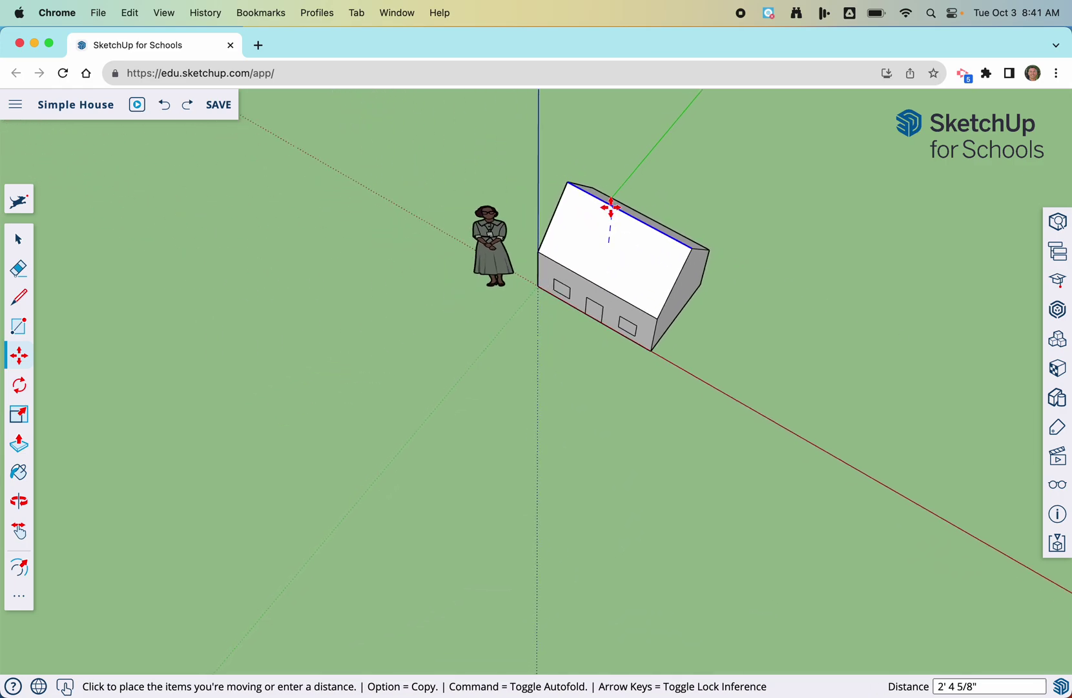
{"action": "scroll", "coordinate": [610, 208], "scroll_direction": "down", "scroll_amount": 4}
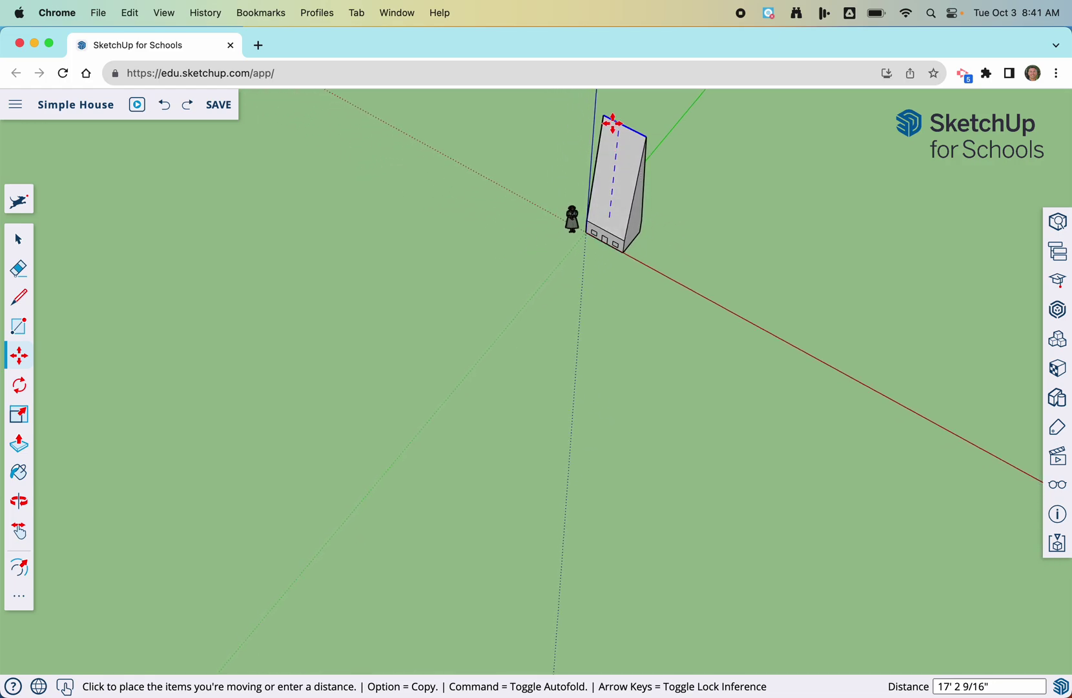
{"action": "left_click", "coordinate": [611, 123]}
Try moving the raised roof ridge back down by about 16 feet 3 inches.
{"action": "scroll", "coordinate": [693, 114], "scroll_direction": "up", "scroll_amount": 5}
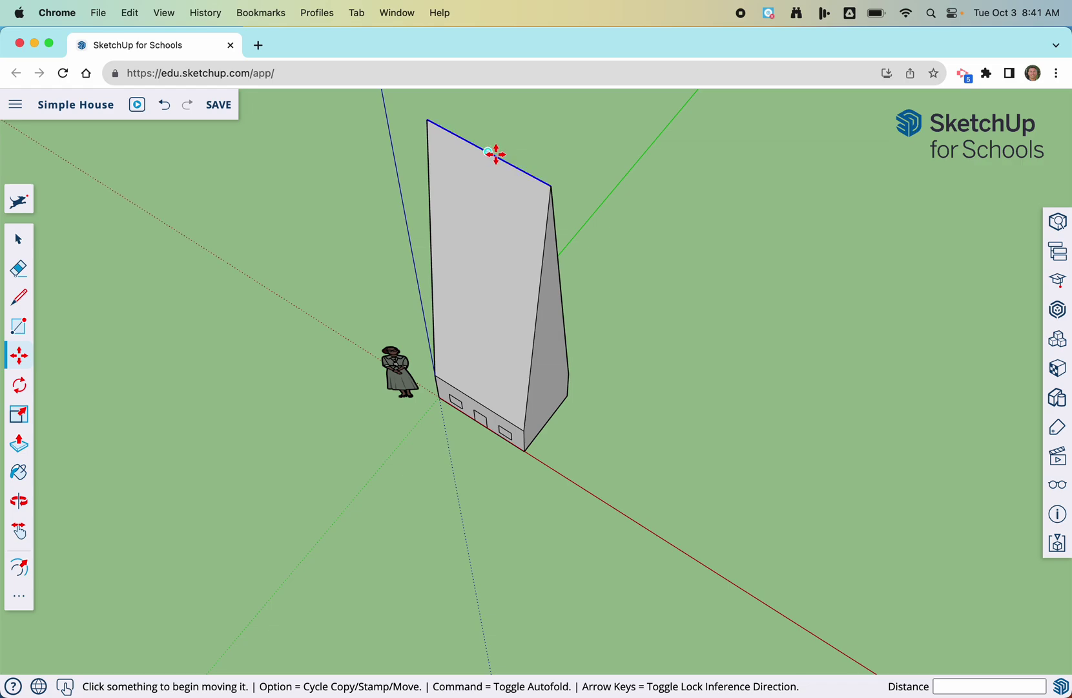
{"action": "left_click", "coordinate": [495, 153]}
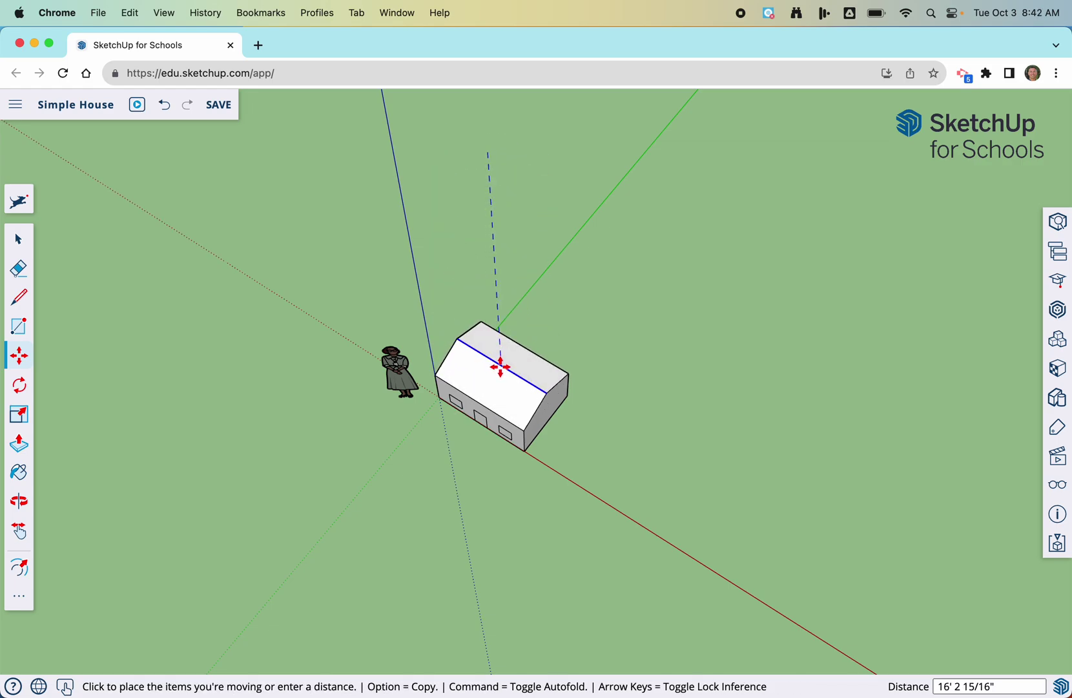
{"action": "left_click", "coordinate": [502, 363]}
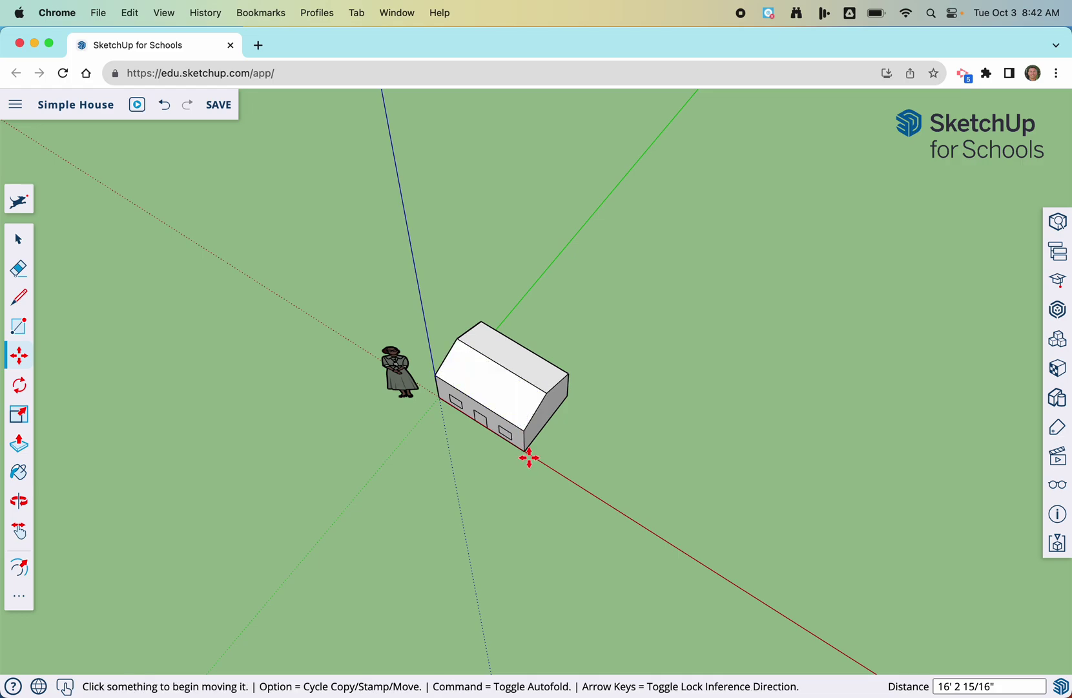
Examine the shape of the gable roof from several angles and distances.
{"action": "right_click", "coordinate": [522, 537]}
{"action": "left_click", "coordinate": [18, 499]}
{"action": "left_click_drag", "start_coordinate": [450, 543], "coordinate": [399, 426]}
{"action": "right_click", "coordinate": [511, 375]}
{"action": "left_click", "coordinate": [578, 352]}
{"action": "right_click", "coordinate": [578, 470]}
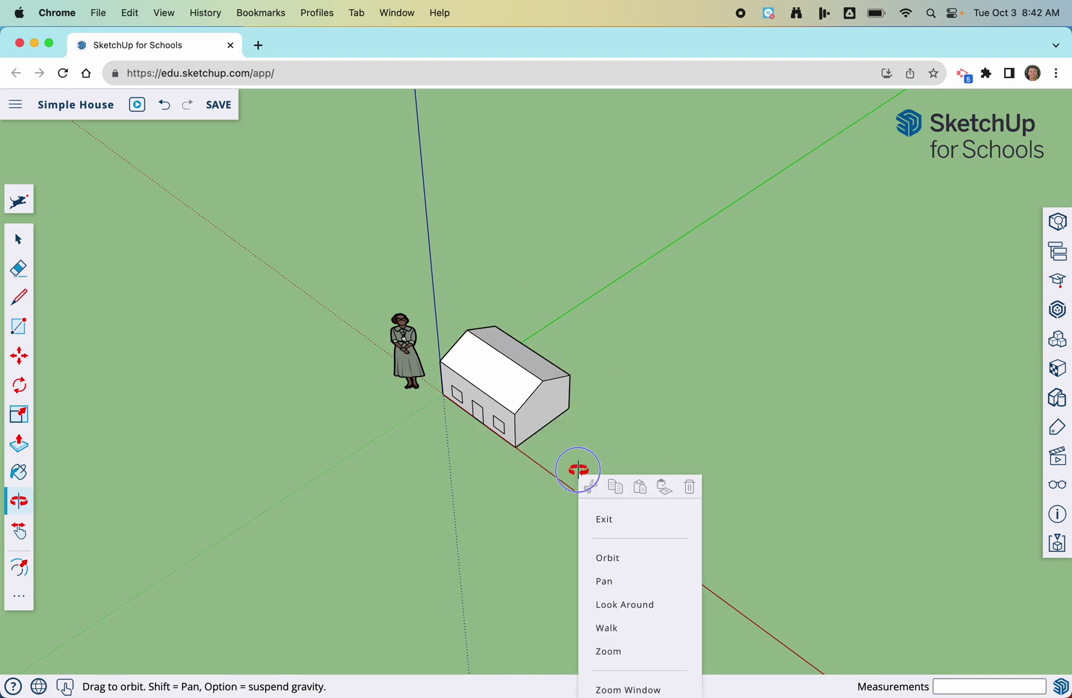
{"action": "left_click", "coordinate": [527, 535]}
{"action": "left_click_drag", "start_coordinate": [543, 538], "coordinate": [531, 462]}
{"action": "scroll", "coordinate": [522, 364], "scroll_direction": "down", "scroll_amount": 3}
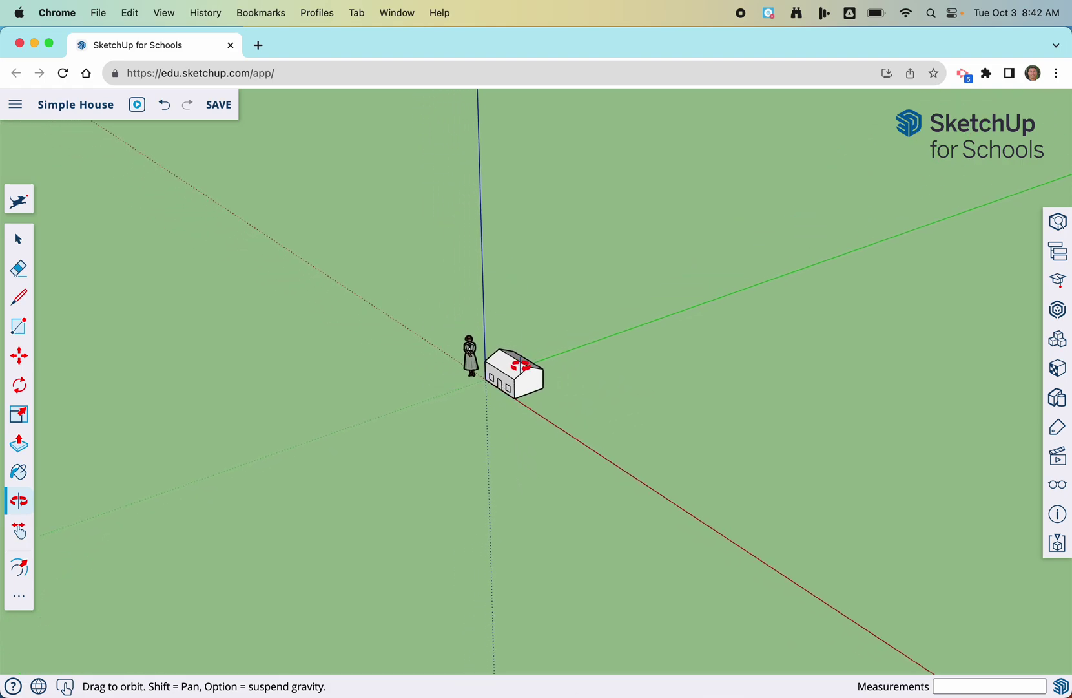
{"action": "scroll", "coordinate": [522, 364], "scroll_direction": "up", "scroll_amount": 8}
{"action": "scroll", "coordinate": [521, 365], "scroll_direction": "up", "scroll_amount": 2}
{"action": "left_click_drag", "start_coordinate": [520, 366], "coordinate": [328, 186]}
{"action": "left_click_drag", "start_coordinate": [485, 395], "coordinate": [715, 567]}
Undo both moves of the roof ridge.
{"action": "left_click", "coordinate": [164, 105]}
{"action": "left_click", "coordinate": [165, 105]}
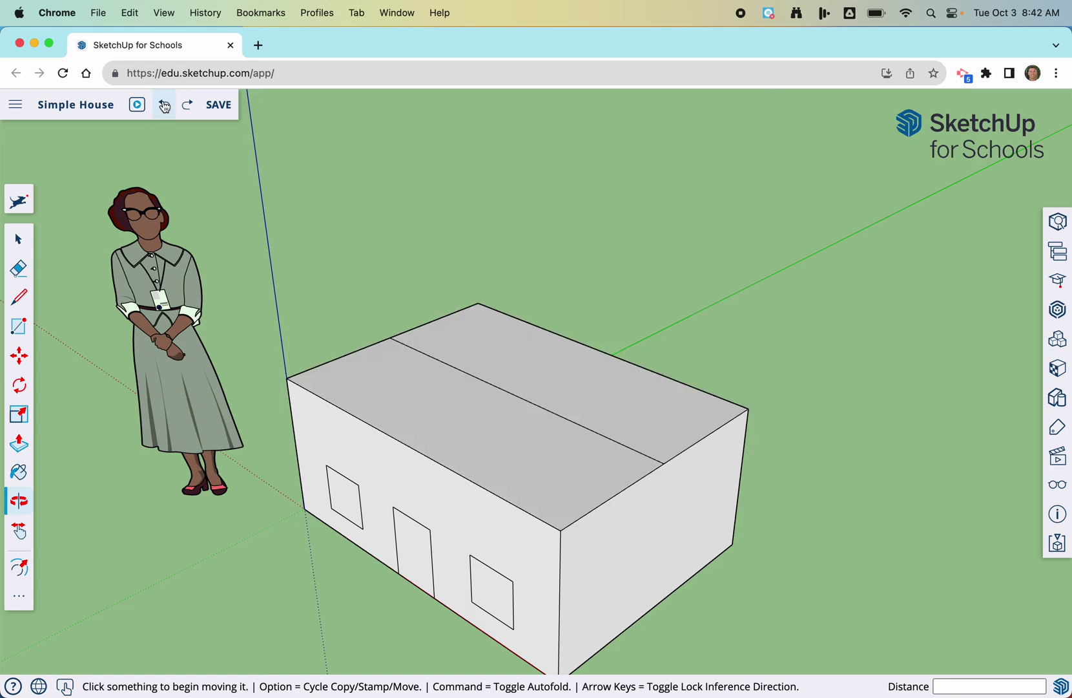
Move the top face's centre line up 15 inches along the blue axis to form the gable roof, and save the model.
{"action": "left_click", "coordinate": [19, 355]}
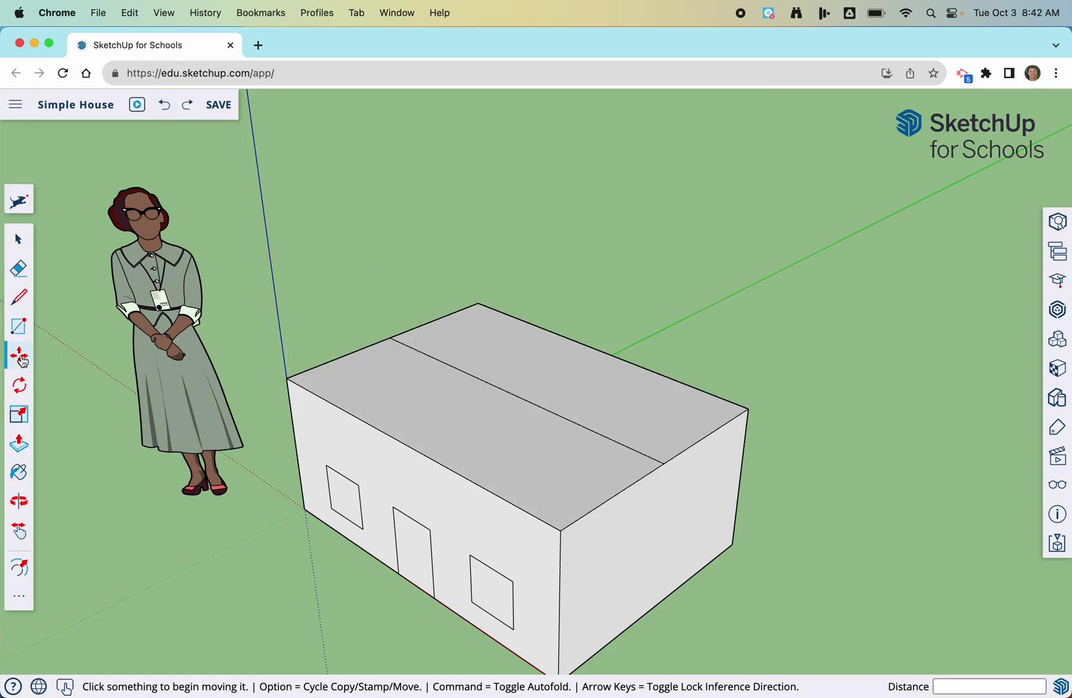
{"action": "left_click", "coordinate": [498, 387]}
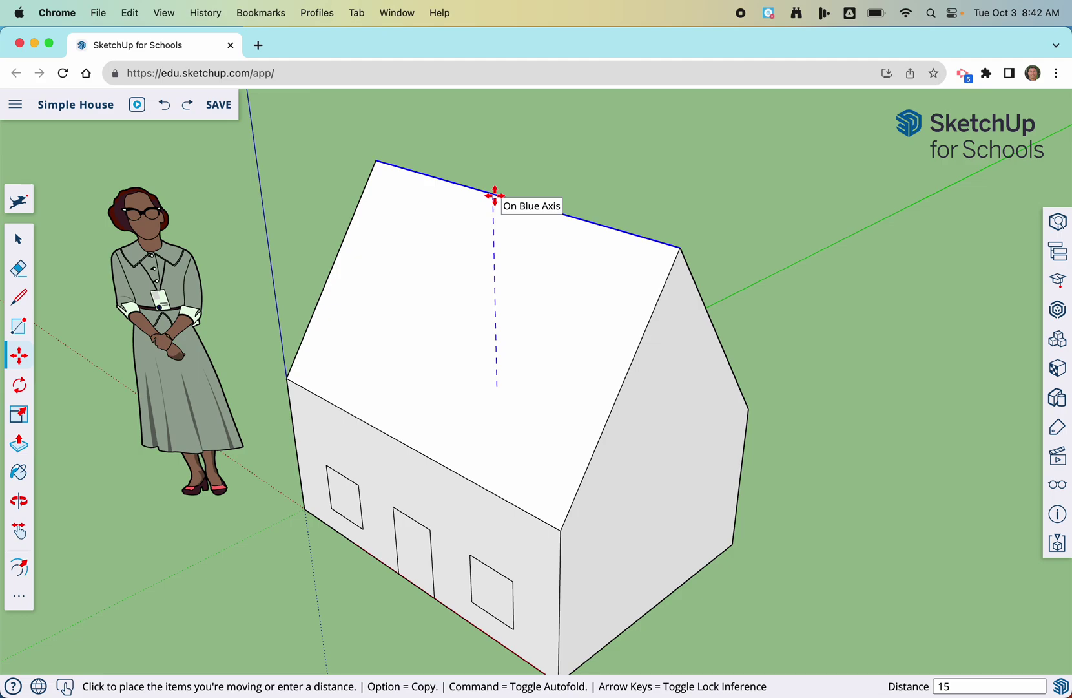
{"action": "key", "text": "Return"}
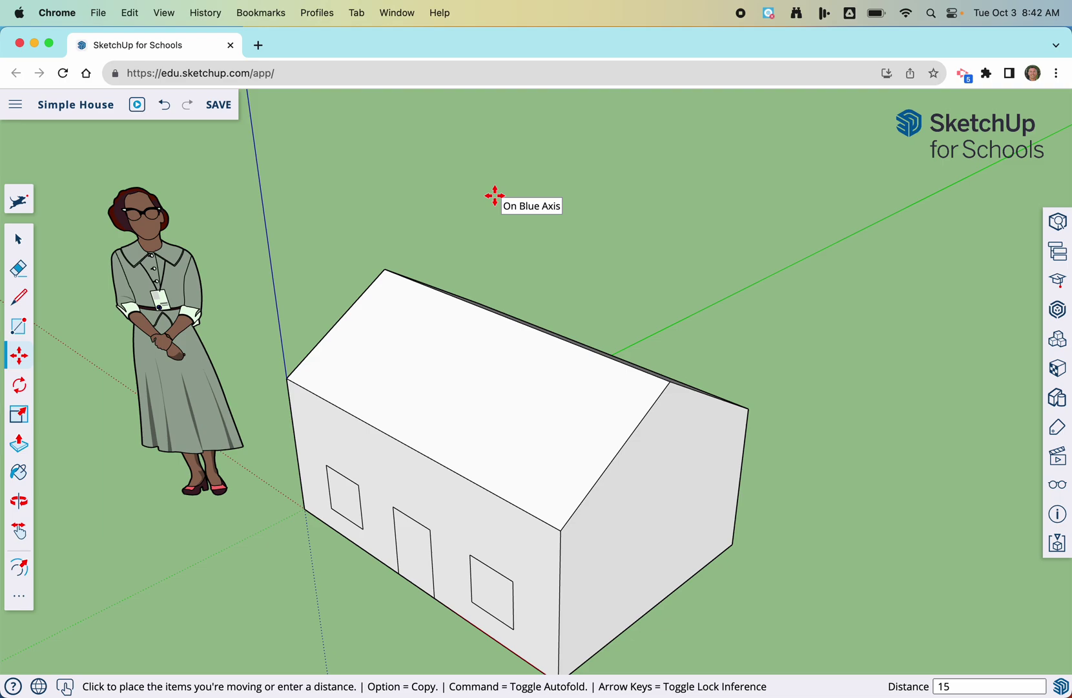
{"action": "key", "text": "Escape"}
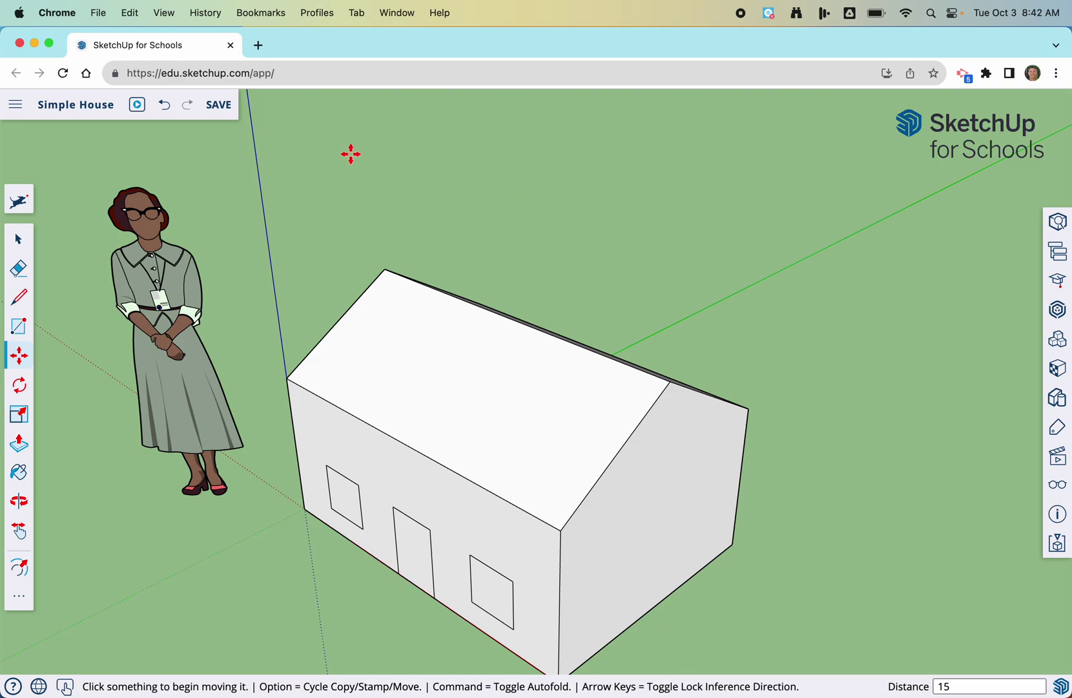
{"action": "left_click", "coordinate": [219, 105]}
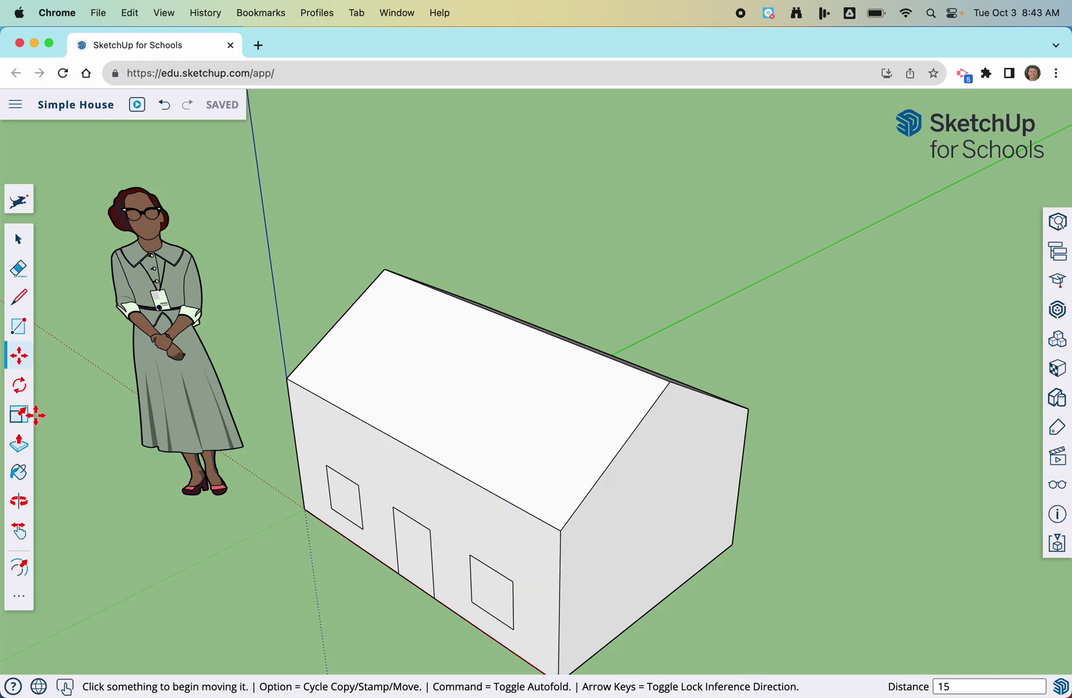
Examine the house from its gable end, front and above, at different distances.
{"action": "left_click", "coordinate": [19, 501]}
{"action": "left_click_drag", "start_coordinate": [446, 548], "coordinate": [469, 520]}
{"action": "left_click_drag", "start_coordinate": [280, 467], "coordinate": [714, 450]}
{"action": "scroll", "coordinate": [456, 400], "scroll_direction": "up", "scroll_amount": 5}
{"action": "scroll", "coordinate": [404, 411], "scroll_direction": "down", "scroll_amount": 10}
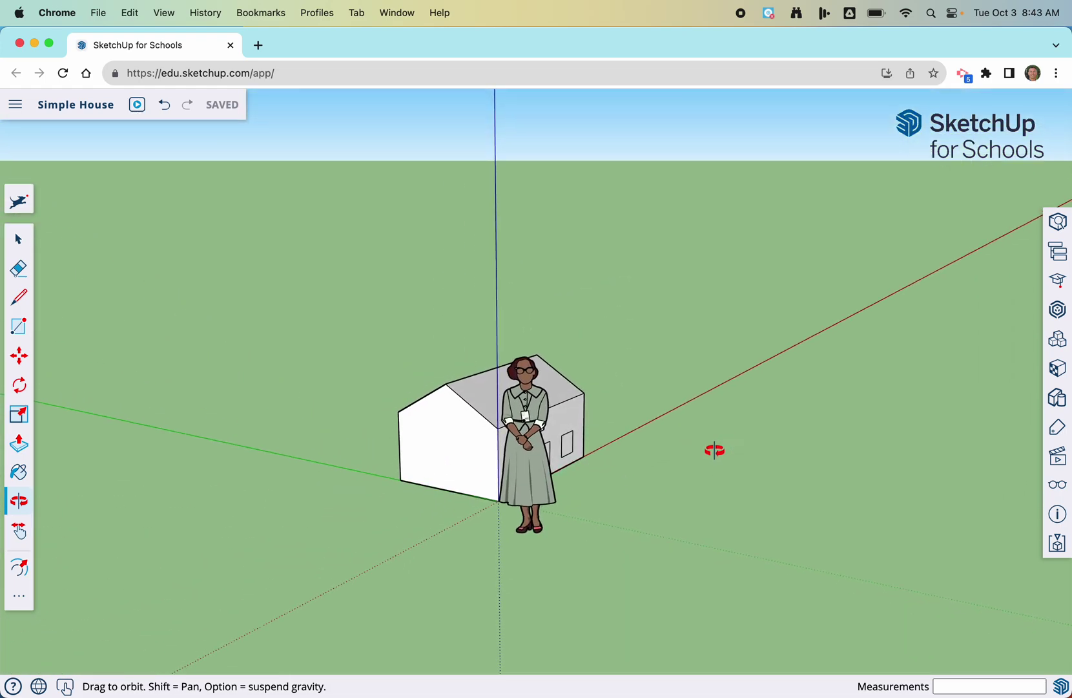
{"action": "left_click_drag", "start_coordinate": [531, 439], "coordinate": [465, 443]}
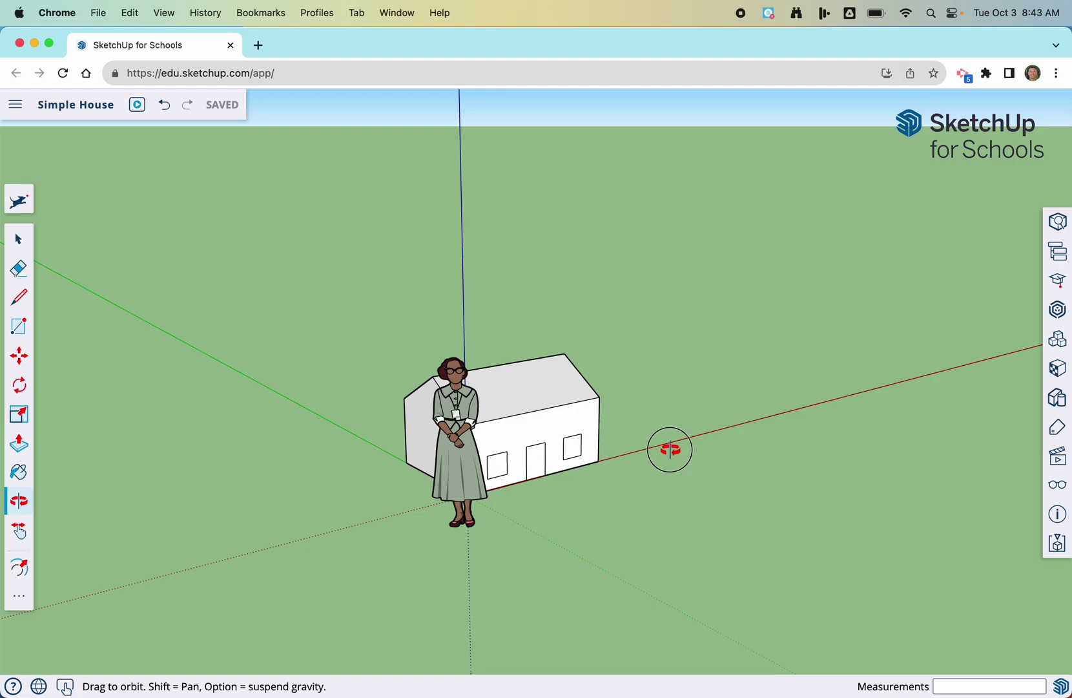
{"action": "left_click_drag", "start_coordinate": [669, 448], "coordinate": [416, 469]}
{"action": "left_click_drag", "start_coordinate": [574, 456], "coordinate": [424, 469]}
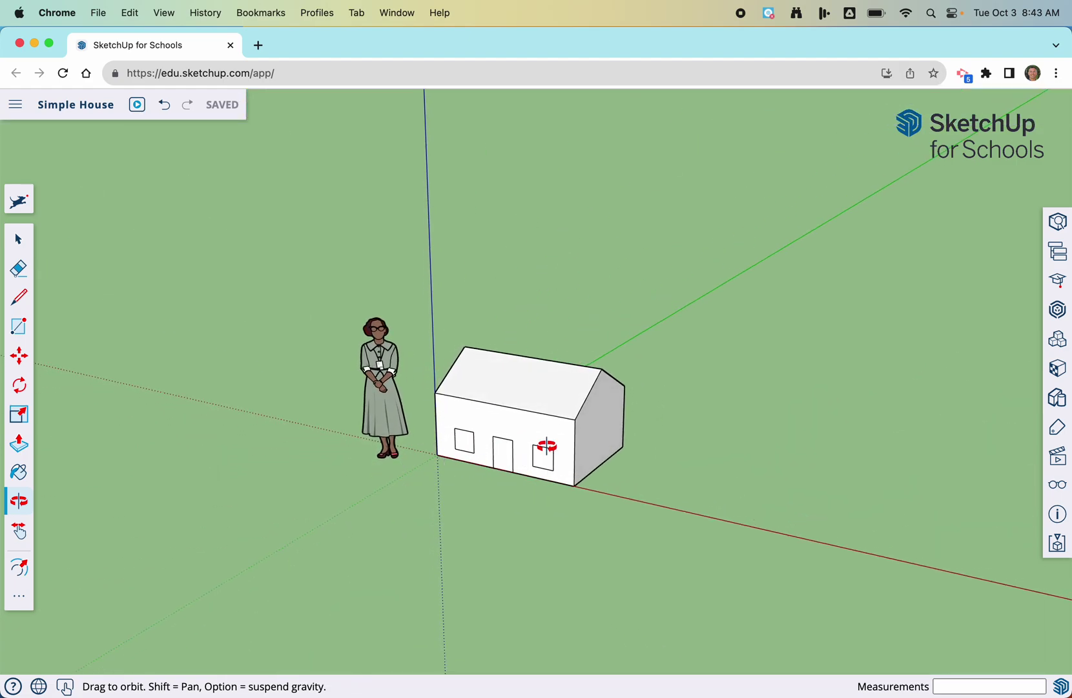
{"action": "left_click_drag", "start_coordinate": [545, 446], "coordinate": [547, 446]}
{"action": "scroll", "coordinate": [547, 446], "scroll_direction": "up", "scroll_amount": 4}
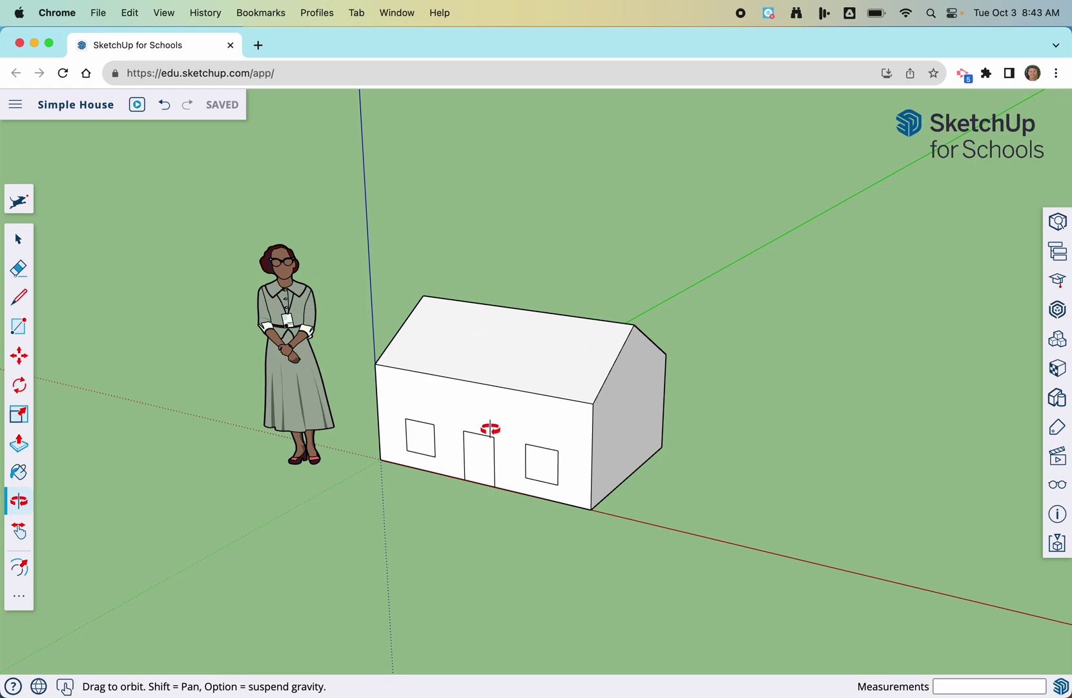
{"action": "scroll", "coordinate": [490, 430], "scroll_direction": "down", "scroll_amount": 1}
{"action": "scroll", "coordinate": [491, 429], "scroll_direction": "up", "scroll_amount": 3}
{"action": "scroll", "coordinate": [490, 428], "scroll_direction": "down", "scroll_amount": 1}
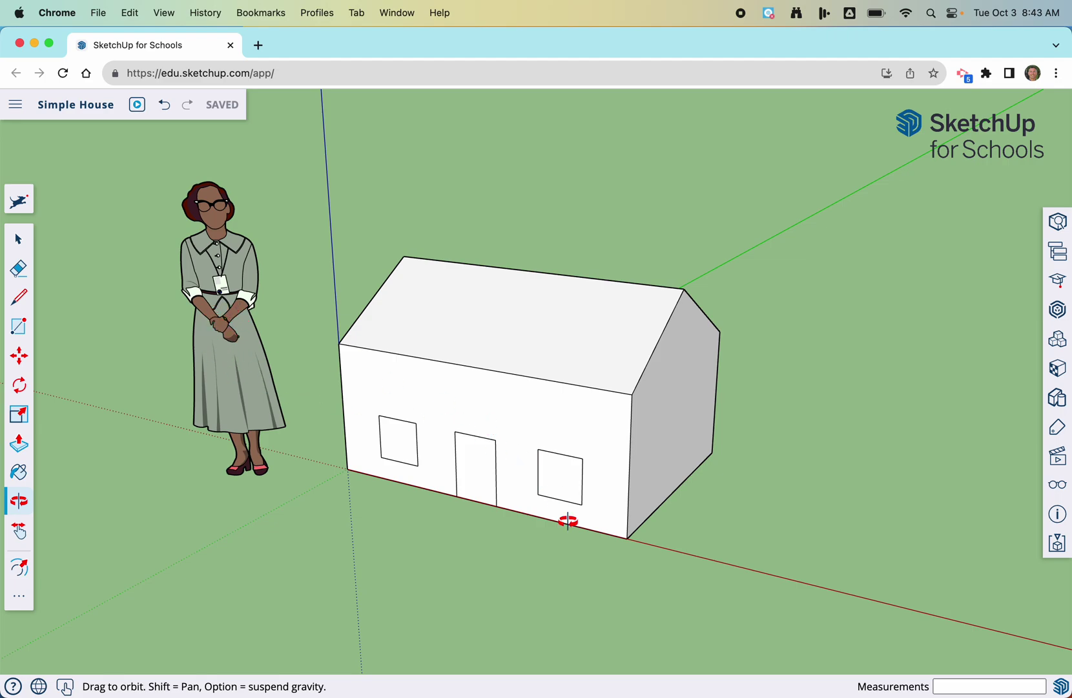
{"action": "left_click_drag", "start_coordinate": [581, 579], "coordinate": [581, 536]}
{"action": "left_click_drag", "start_coordinate": [658, 427], "coordinate": [635, 378]}
{"action": "scroll", "coordinate": [657, 412], "scroll_direction": "up", "scroll_amount": 3}
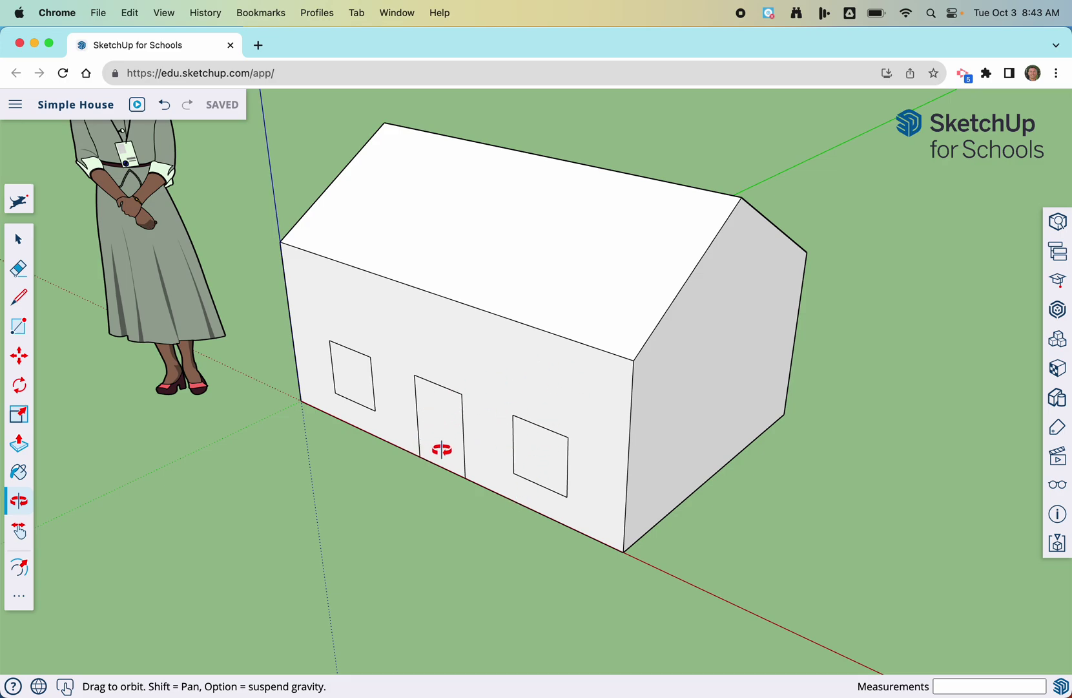
{"action": "left_click_drag", "start_coordinate": [398, 507], "coordinate": [498, 473]}
{"action": "scroll", "coordinate": [498, 472], "scroll_direction": "down", "scroll_amount": 5}
{"action": "scroll", "coordinate": [498, 473], "scroll_direction": "up", "scroll_amount": 3}
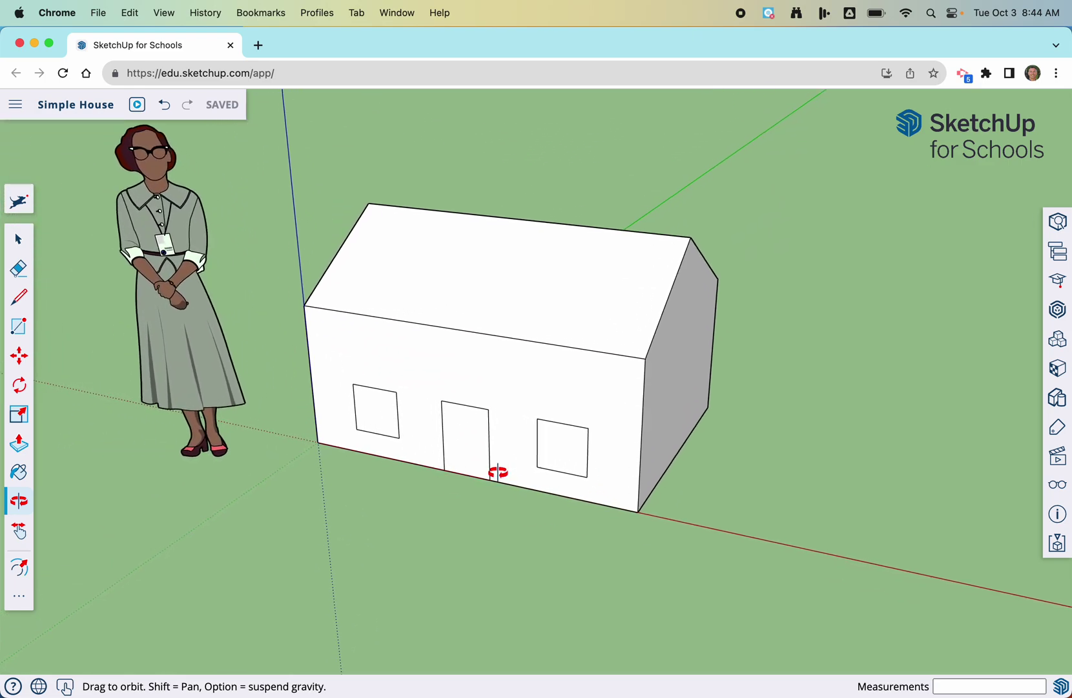